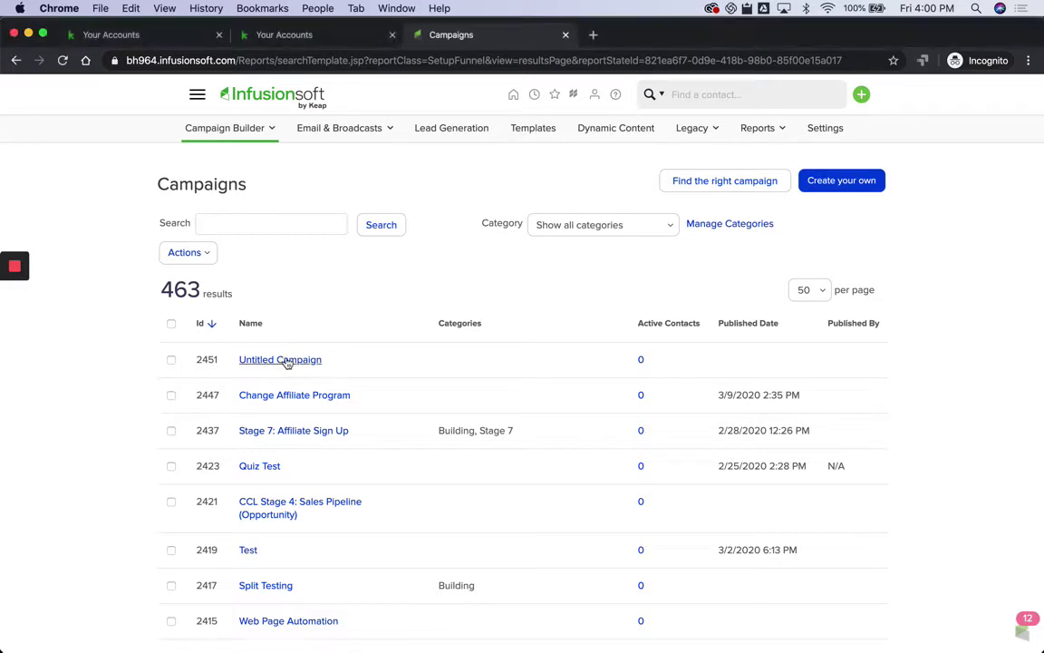
Step: Name the Untitled Campaign 'Send Contact Data (Application A)' and save it
click(289, 362)
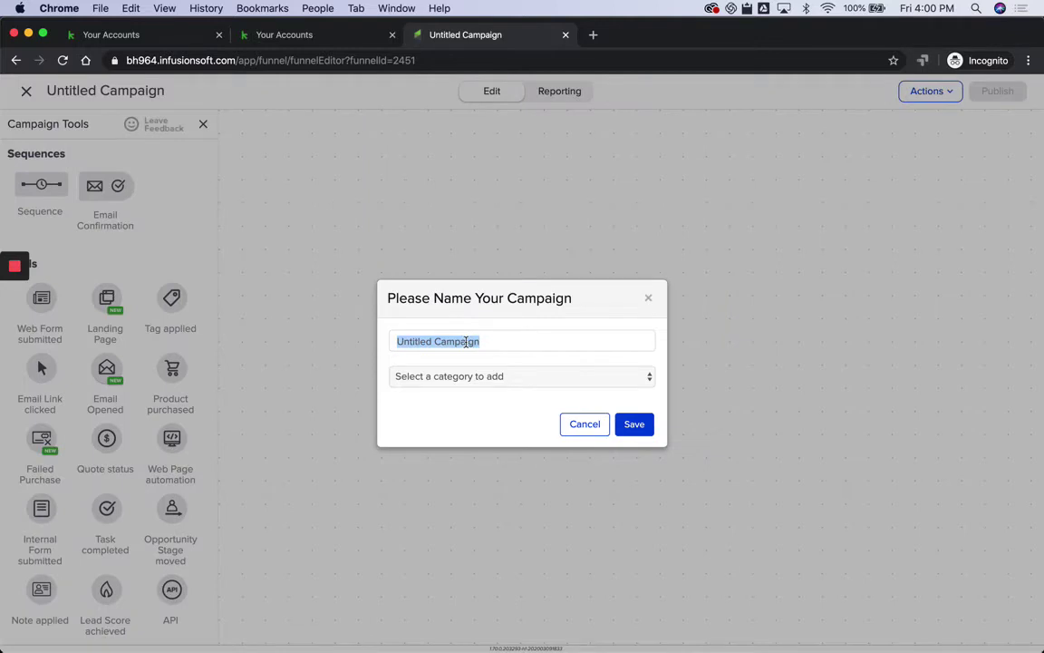
text(Send Contact Data (Application A)
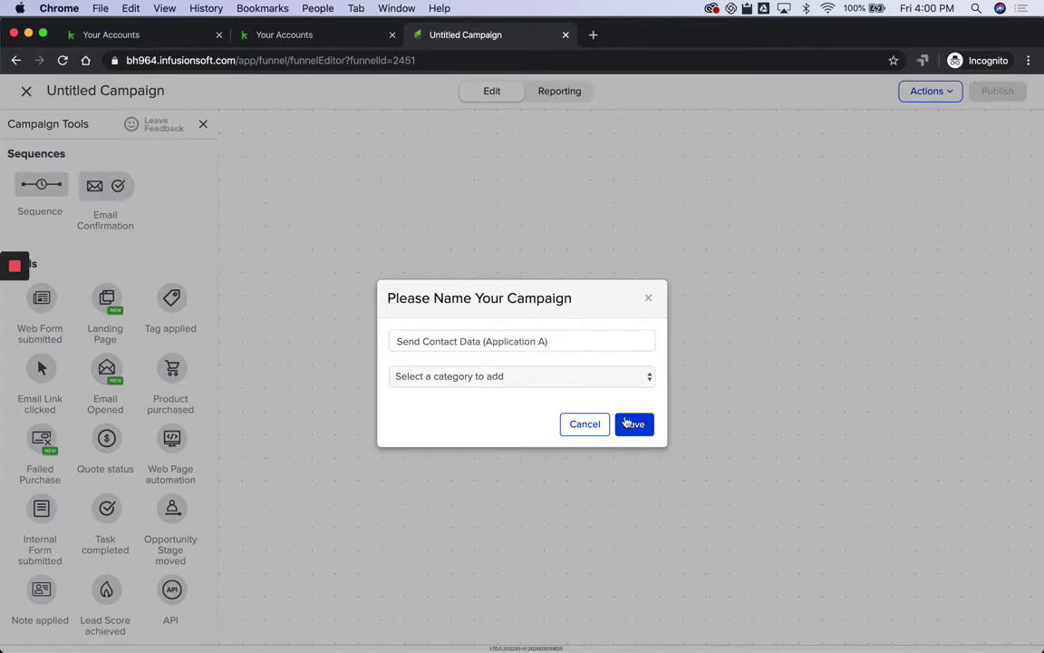
click(633, 425)
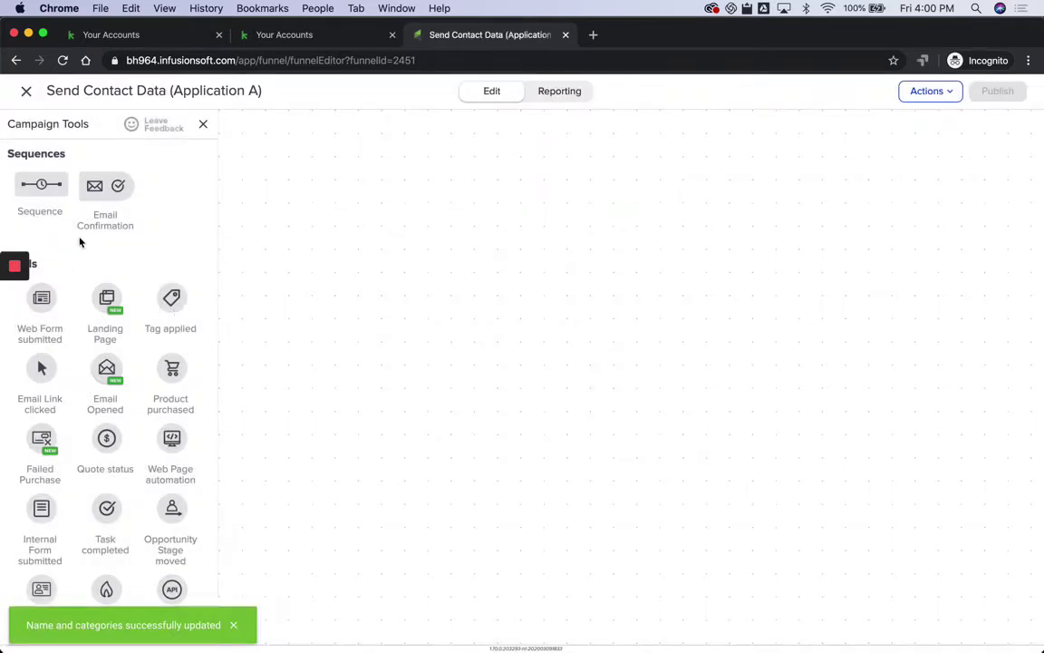
Step: Place a sequence plus Product purchased, Tag applied and Web Form submitted goals on the canvas
drag(45, 188, 476, 241)
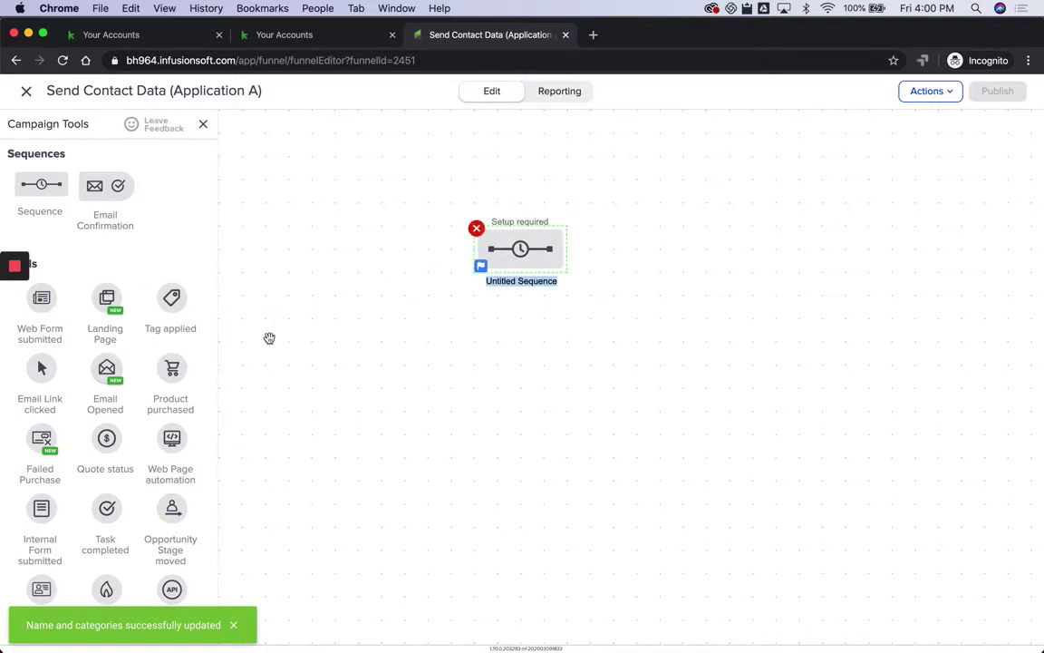
drag(165, 358, 360, 237)
drag(169, 305, 377, 337)
drag(45, 299, 518, 249)
Step: Connect all three goals to the sequence and name it 'Send Contact to another app'
drag(409, 249, 512, 248)
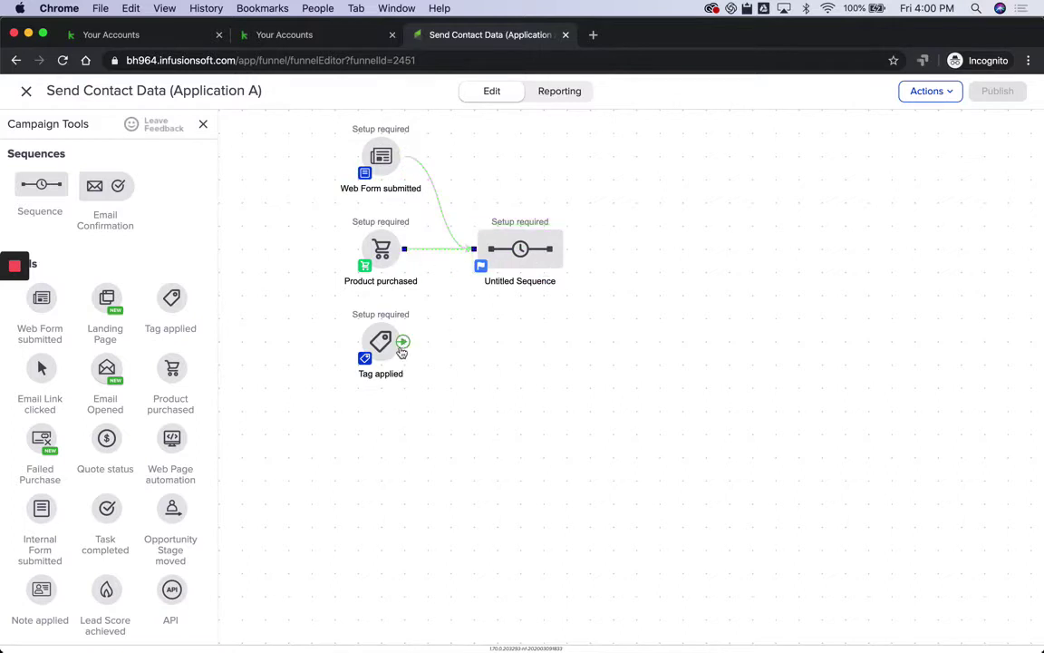
drag(405, 341, 528, 281)
text(S)
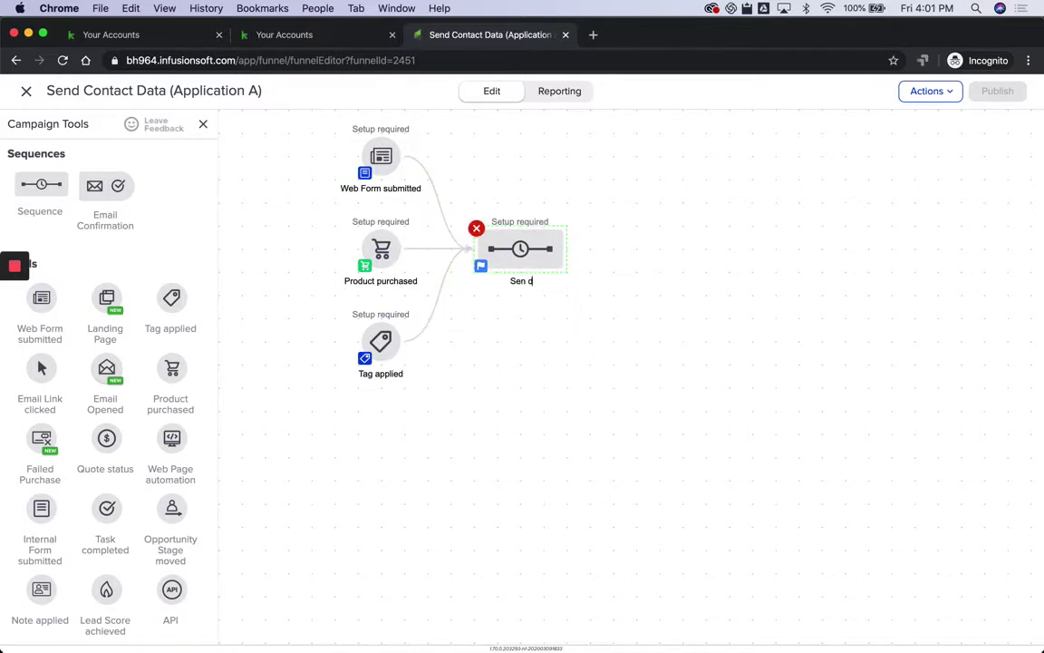
text(end Contact to another app)
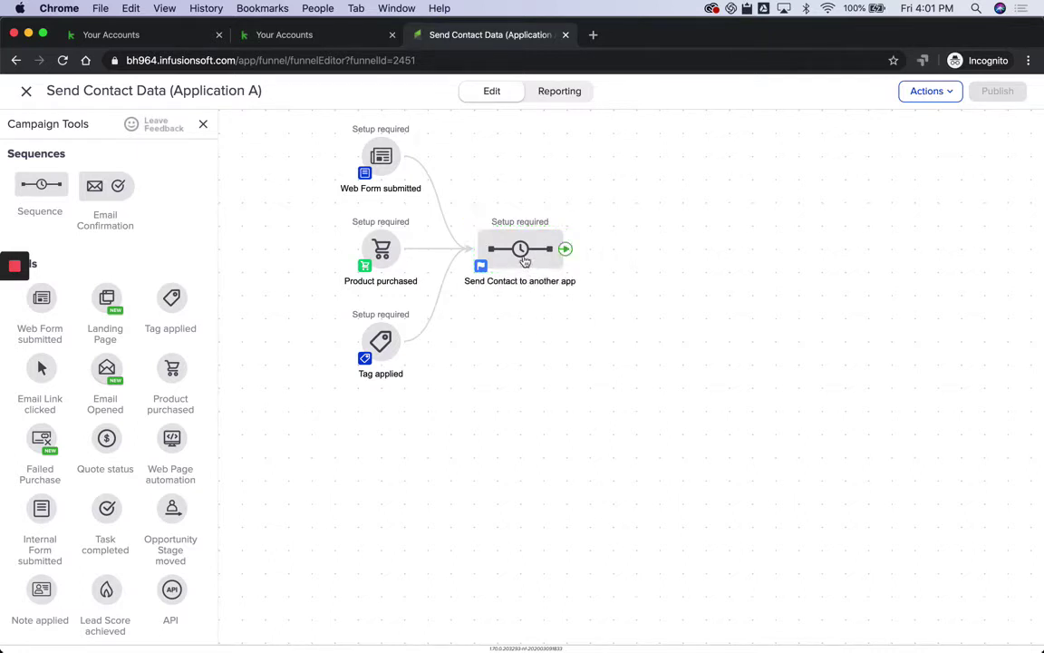
Step: Inside the sequence, add a Send HTTP Post step after Start and open its settings
double_click(523, 256)
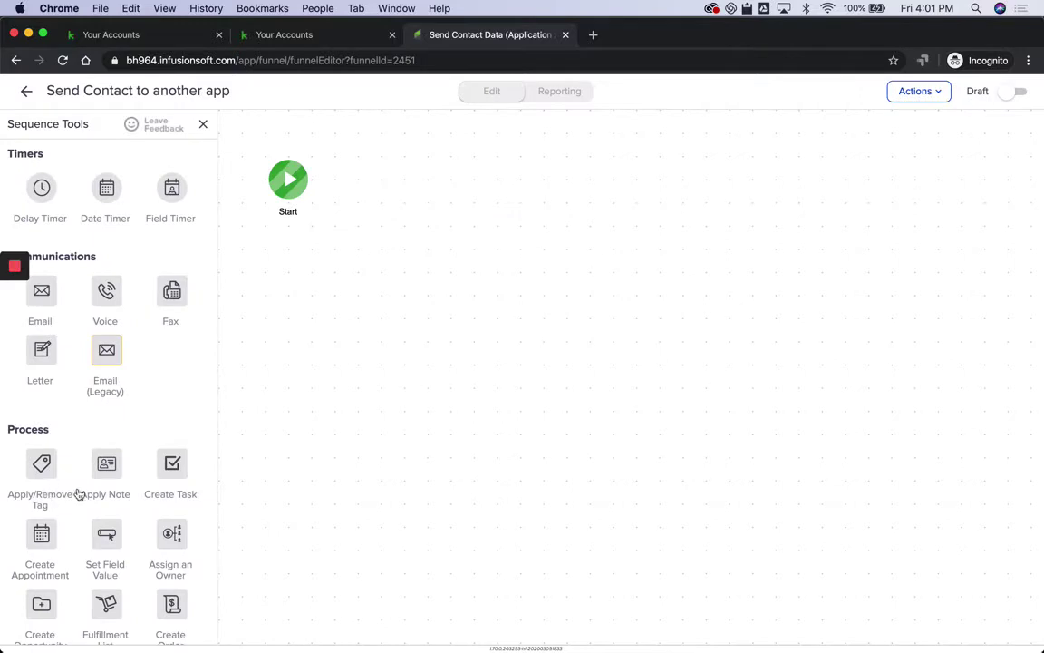
scroll(66, 555, down, 5)
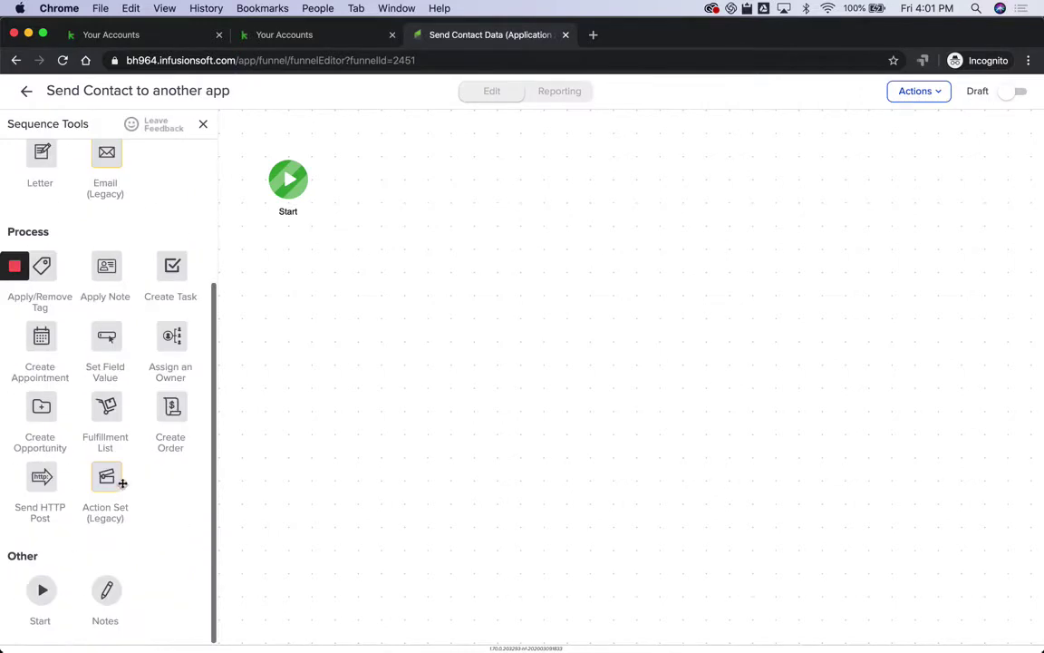
drag(41, 476, 402, 177)
double_click(401, 185)
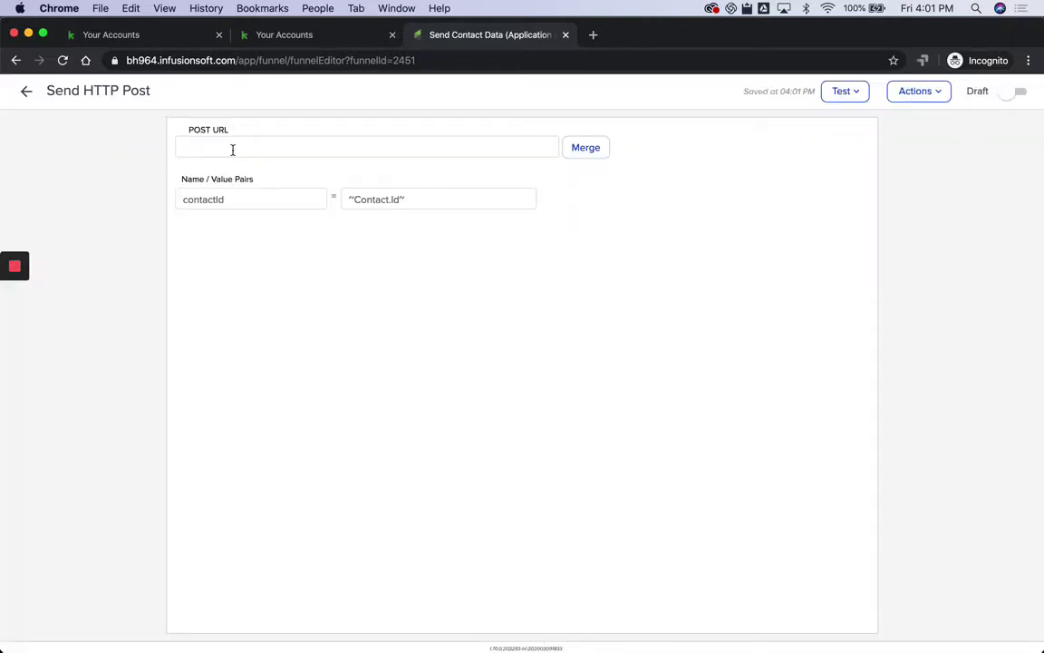
Step: Replace the contactId name/value pair with one named inf_field_FirstName
mouse_move(562, 204)
click(570, 196)
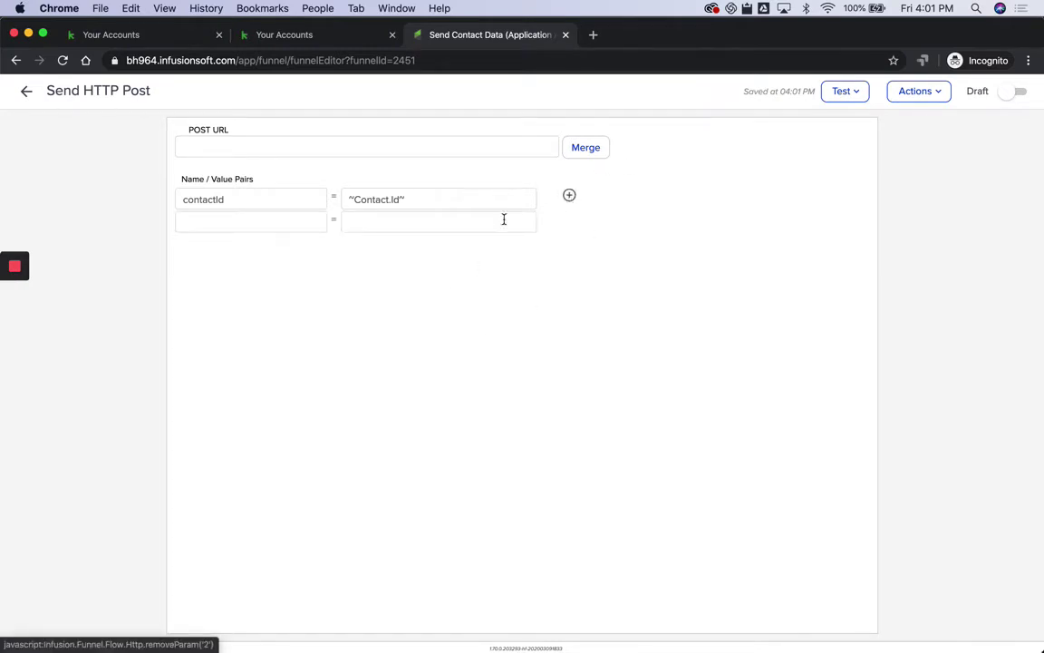
click(220, 224)
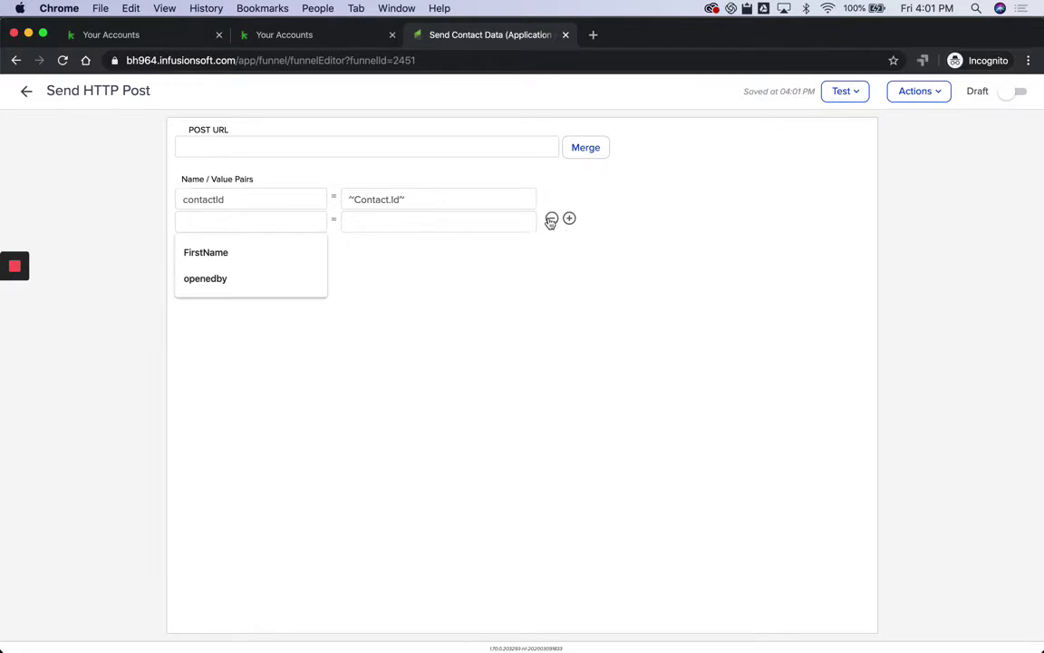
click(551, 197)
click(237, 200)
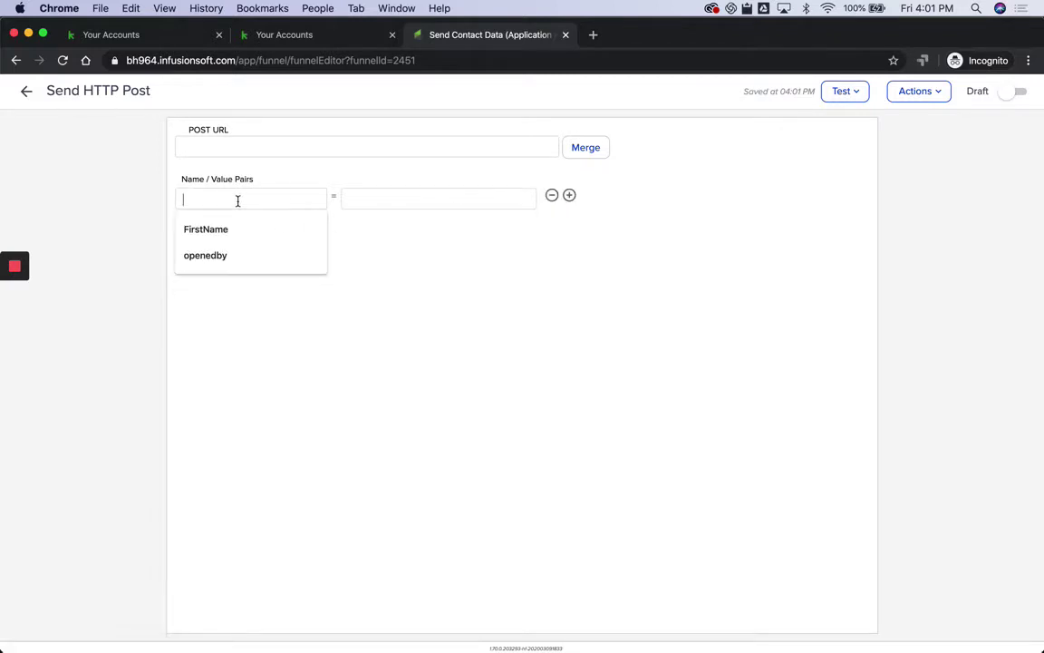
text(inf_field_Firs)
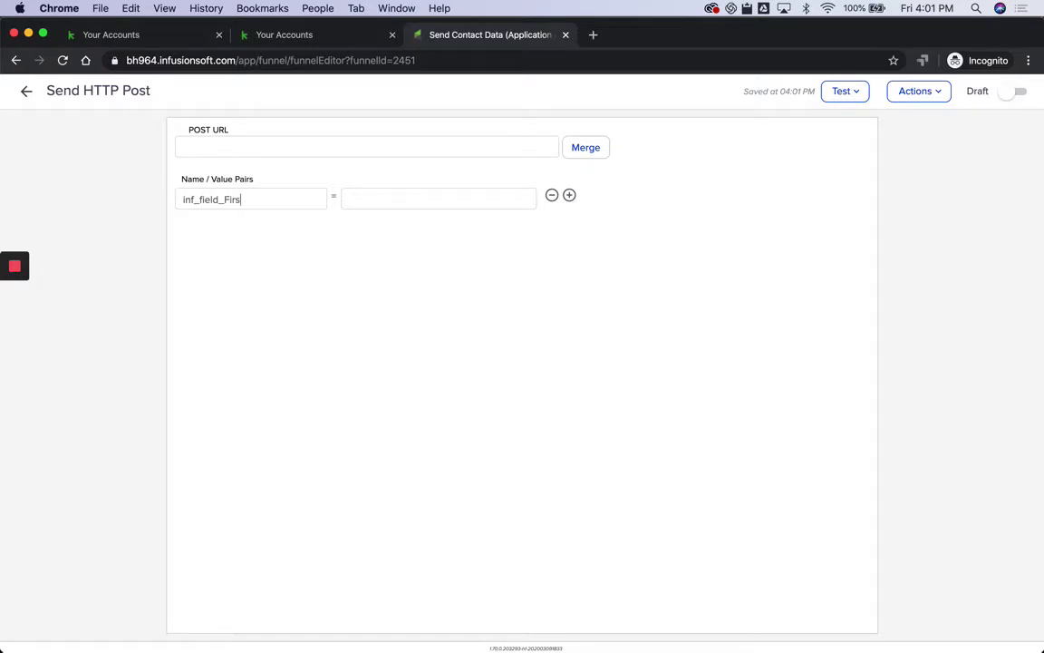
text(tName)
click(588, 149)
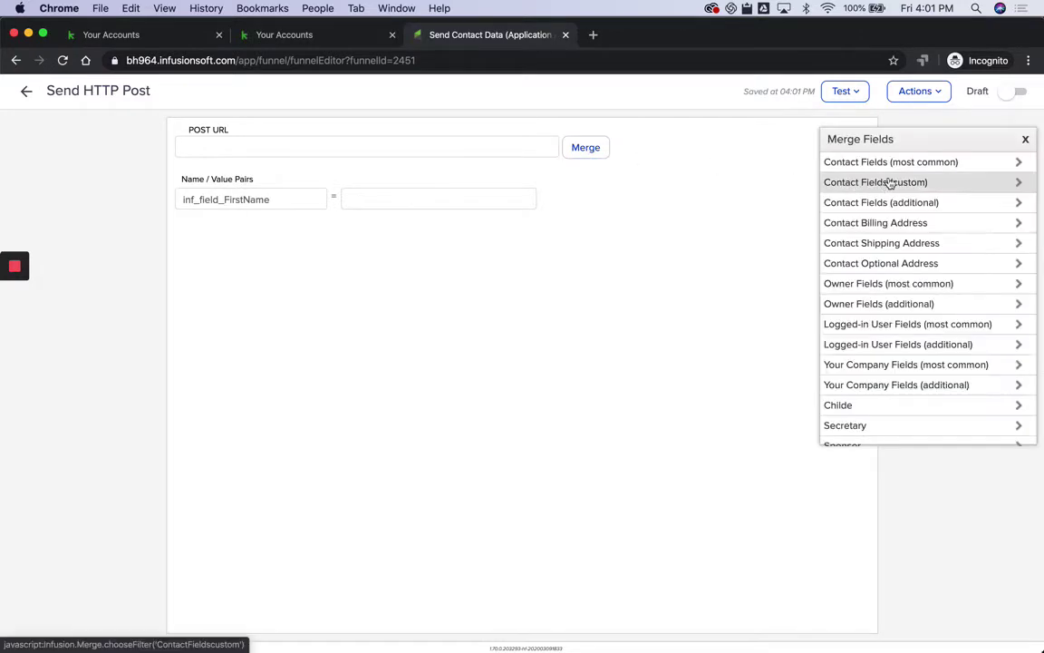
Step: Map inf_field_FirstName to First Name and add inf_field_LastName mapped to Last Name
click(894, 164)
click(875, 182)
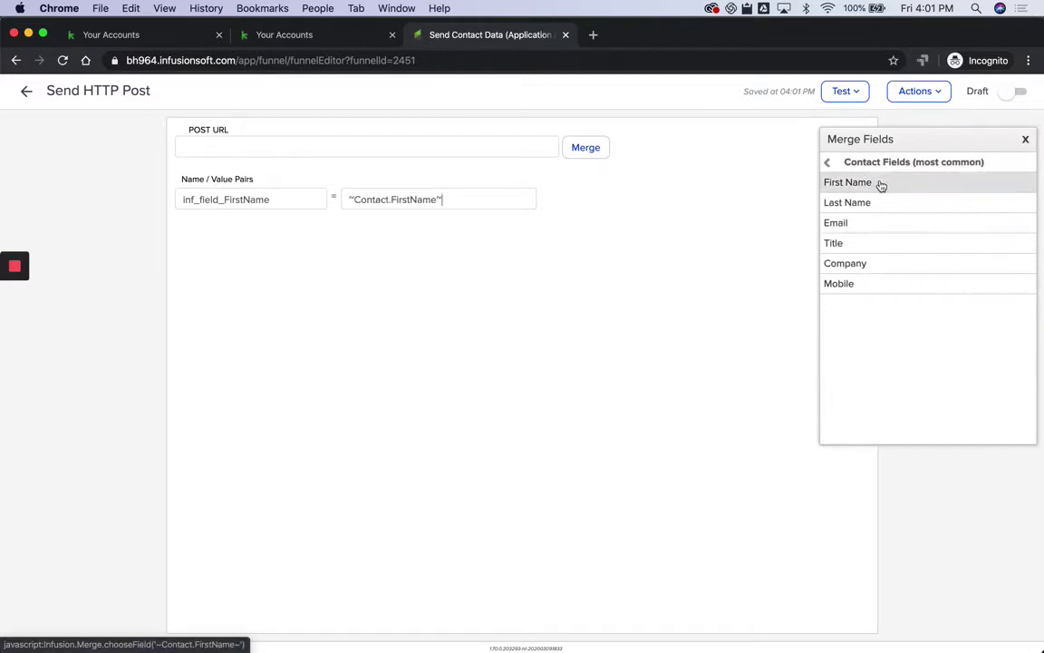
click(569, 197)
click(231, 223)
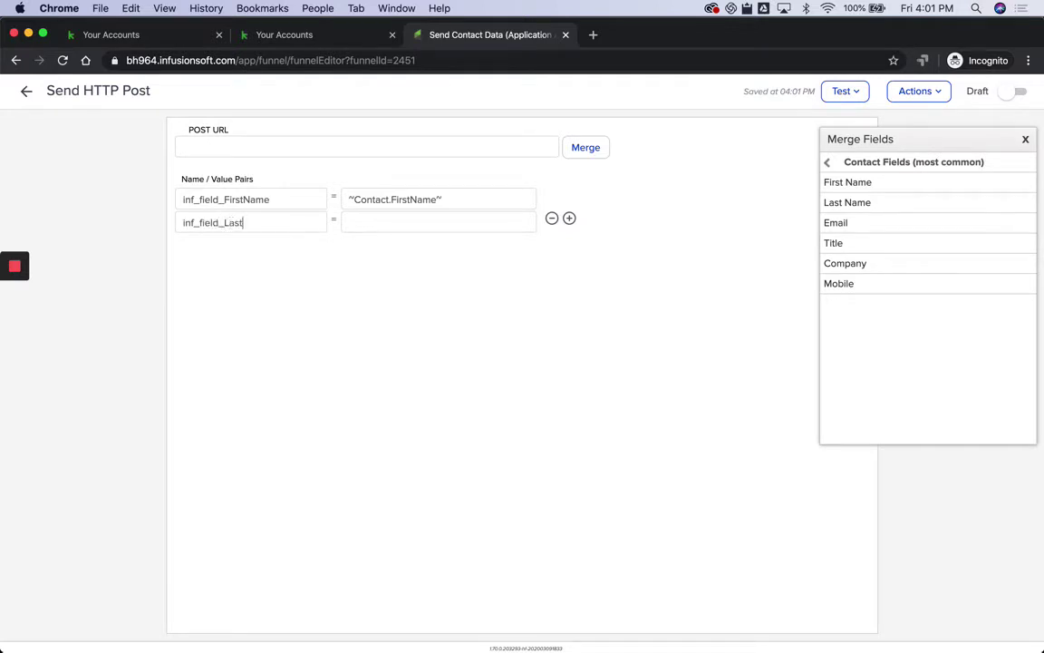
text(inf_field_LastName)
click(373, 224)
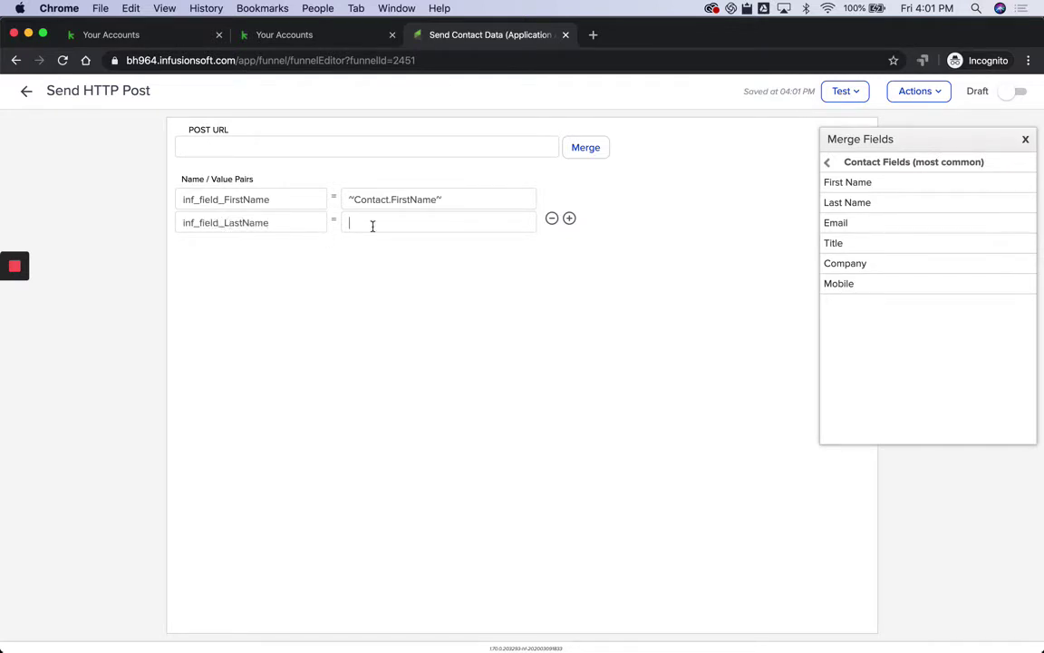
click(866, 202)
Step: Add an inf_field_Email pair mapped to the contact's Email and return to the sequence
click(569, 222)
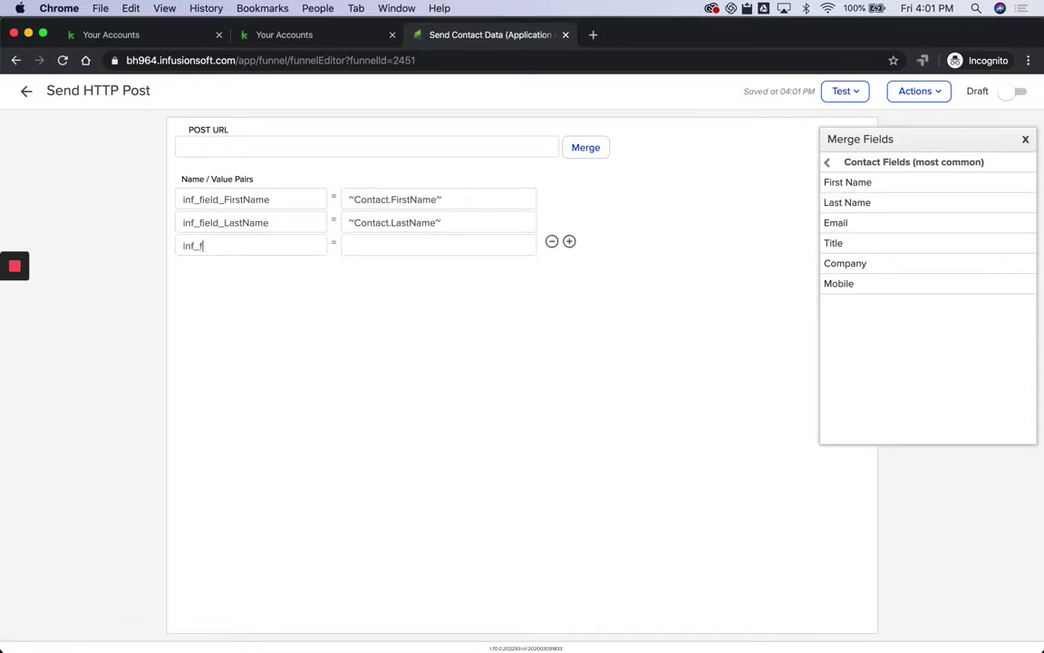
text(inf_field_Email)
click(361, 252)
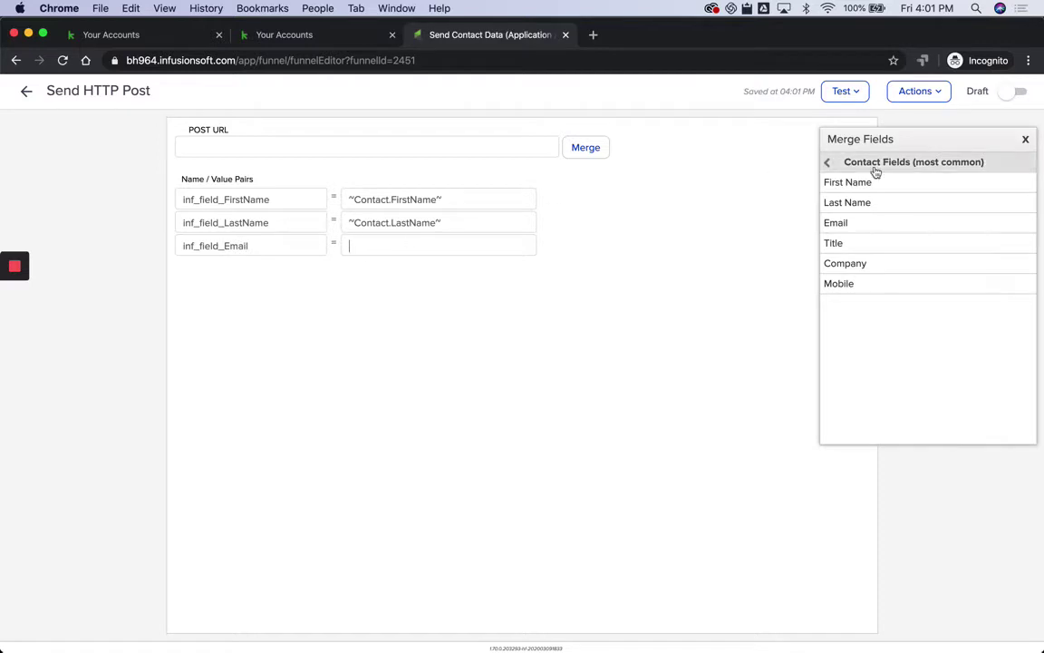
click(852, 223)
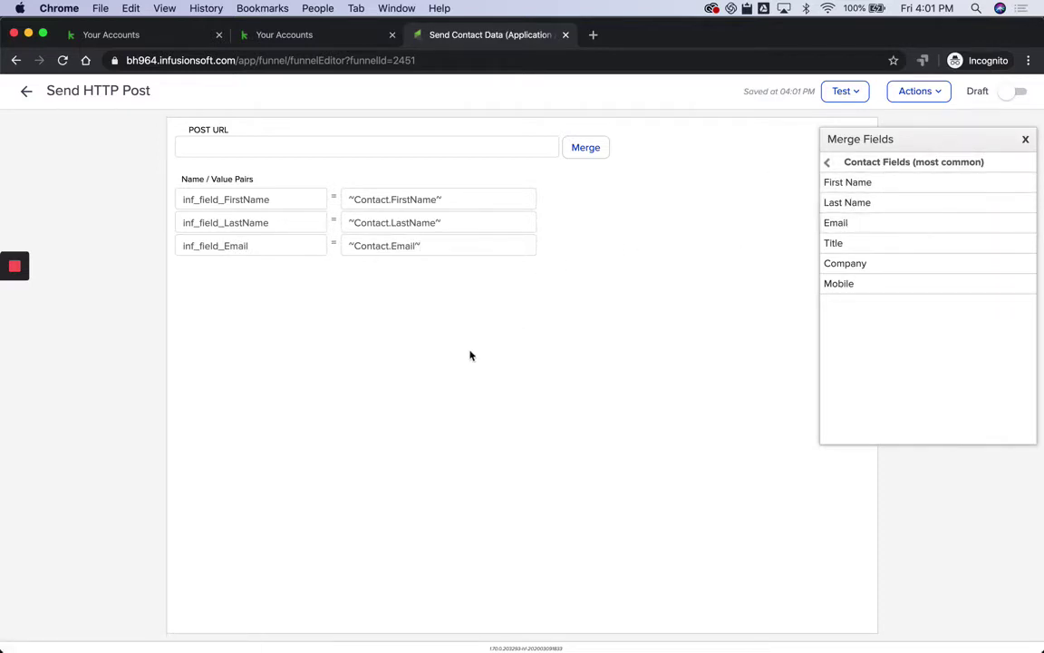
click(27, 92)
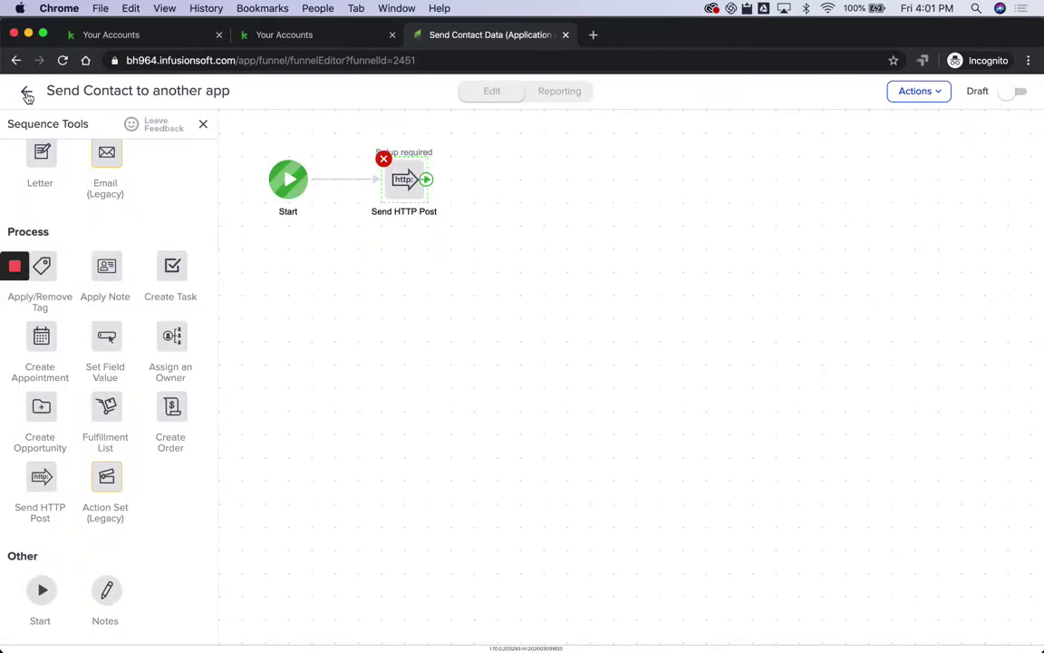
Step: Save and close Application A, then start a new campaign named 'Receive Contact Data (Application B)'
click(27, 95)
click(27, 95)
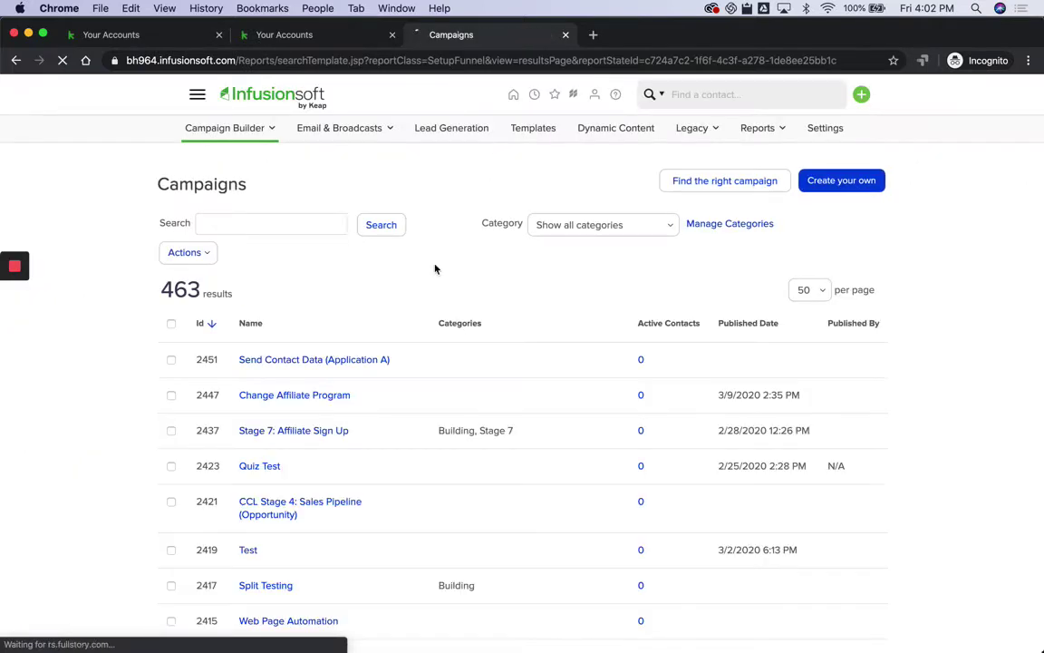
click(843, 183)
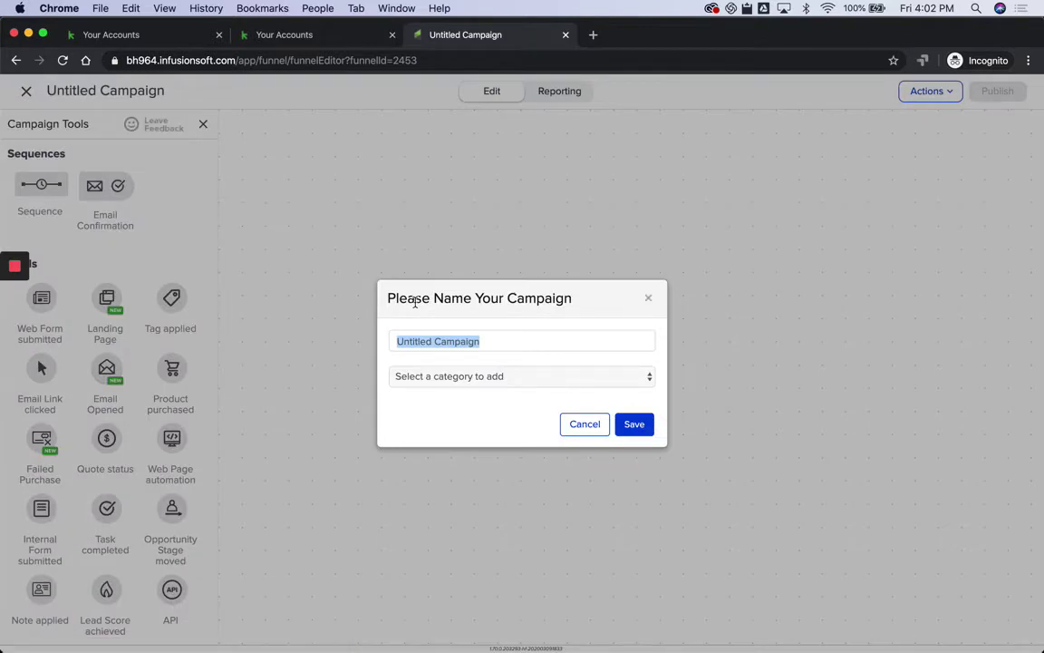
text(Receive Contact Data (A)
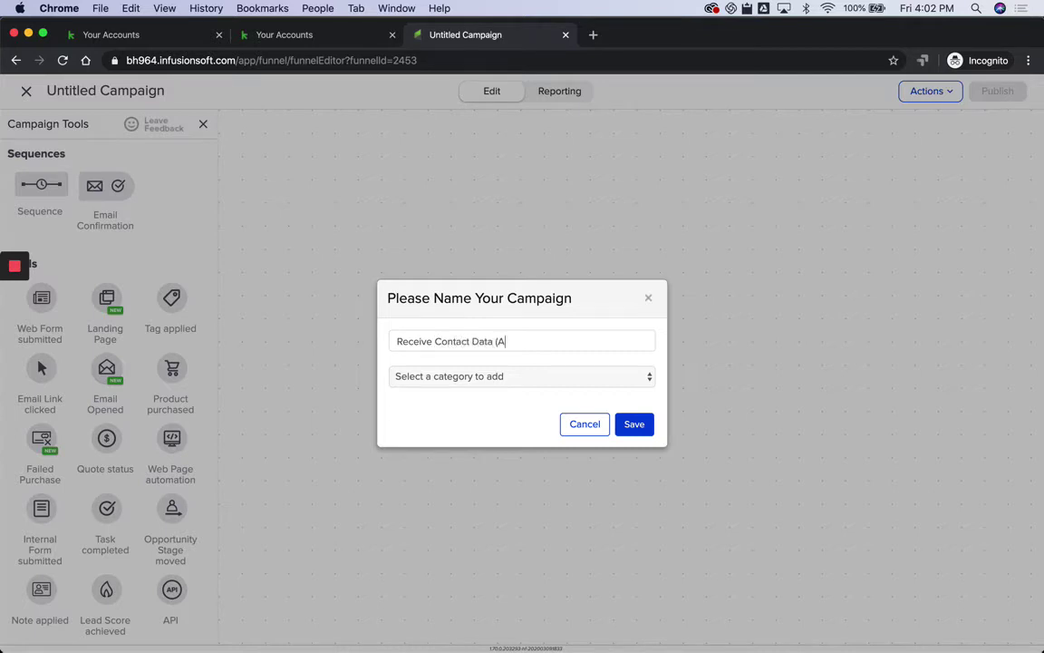
text(ppliction B)
Step: Save the campaign name and link a new Web Form submitted goal to a new sequence
click(634, 423)
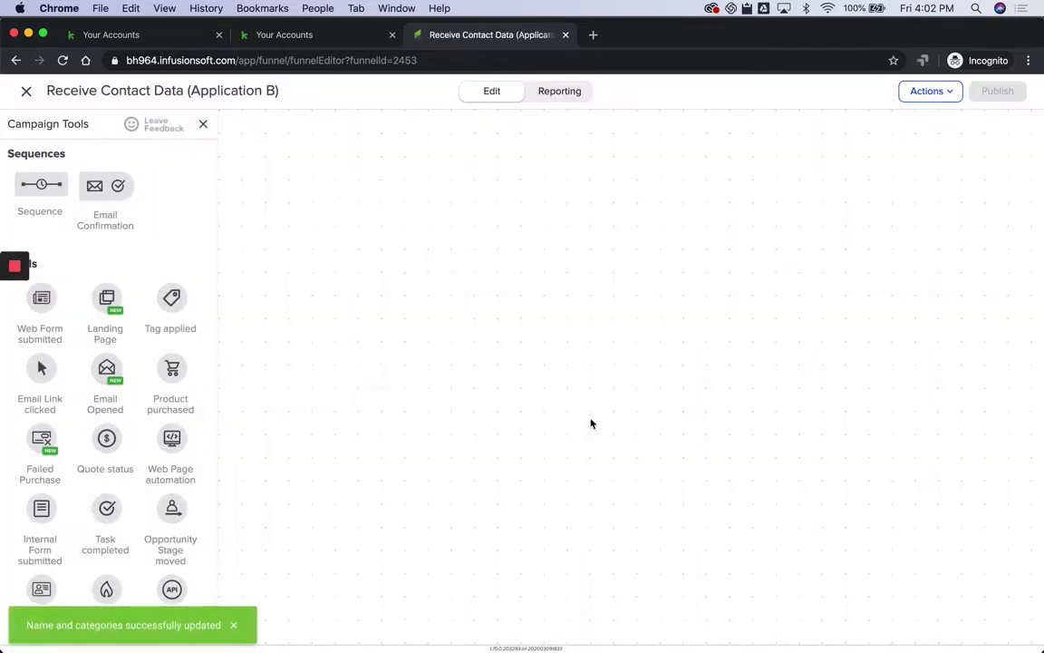
drag(41, 298, 390, 234)
drag(36, 180, 518, 246)
drag(427, 255, 583, 257)
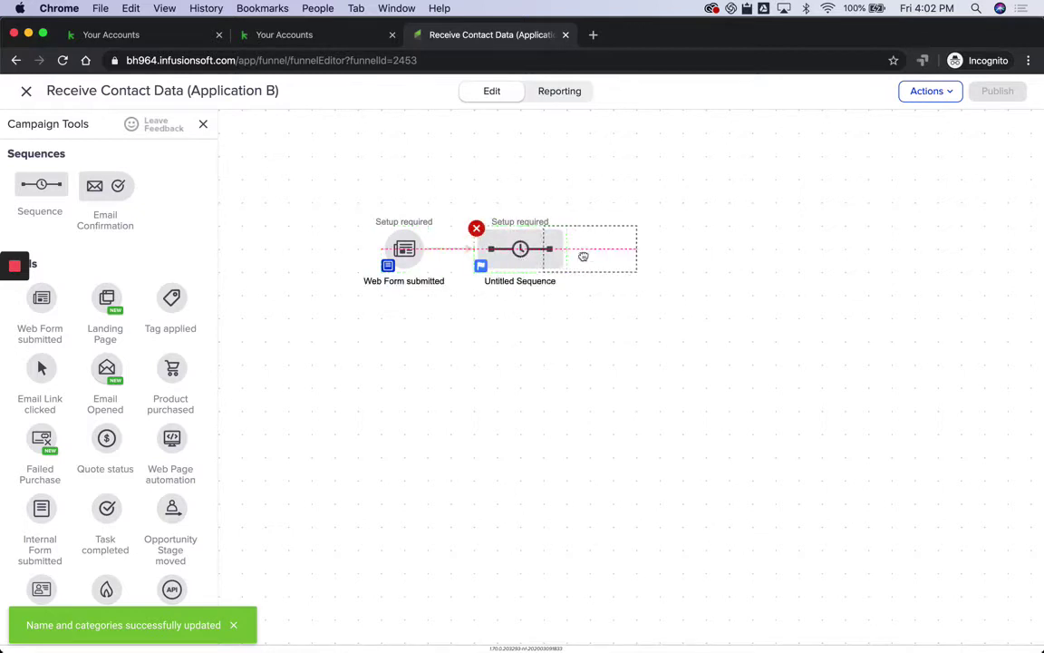
Step: Rename the web form goal 'Receive Contact Data' and the sequence 'Do Stuff'
right_click(415, 286)
click(471, 383)
text(Rece)
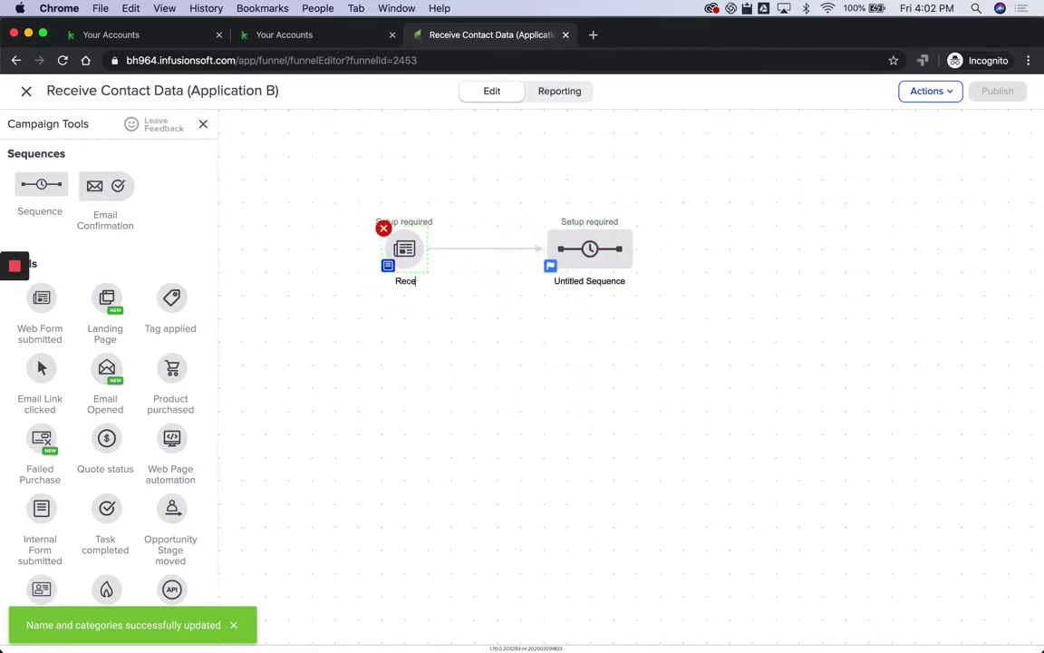
text(ive Contact Data)
double_click(581, 284)
text(Do)
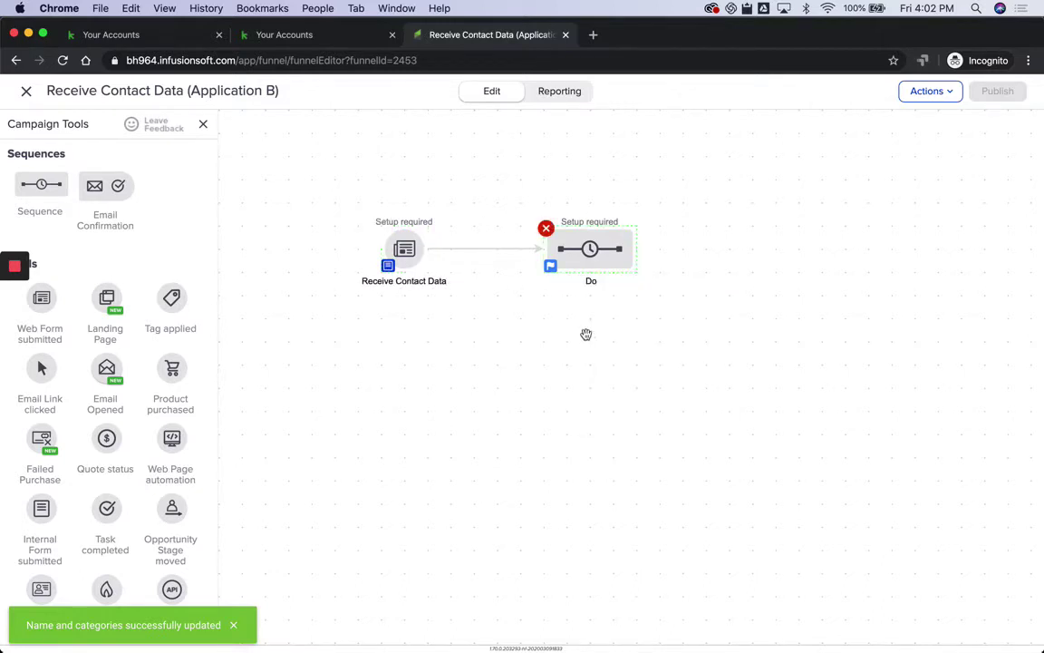
text( Stuff)
click(601, 371)
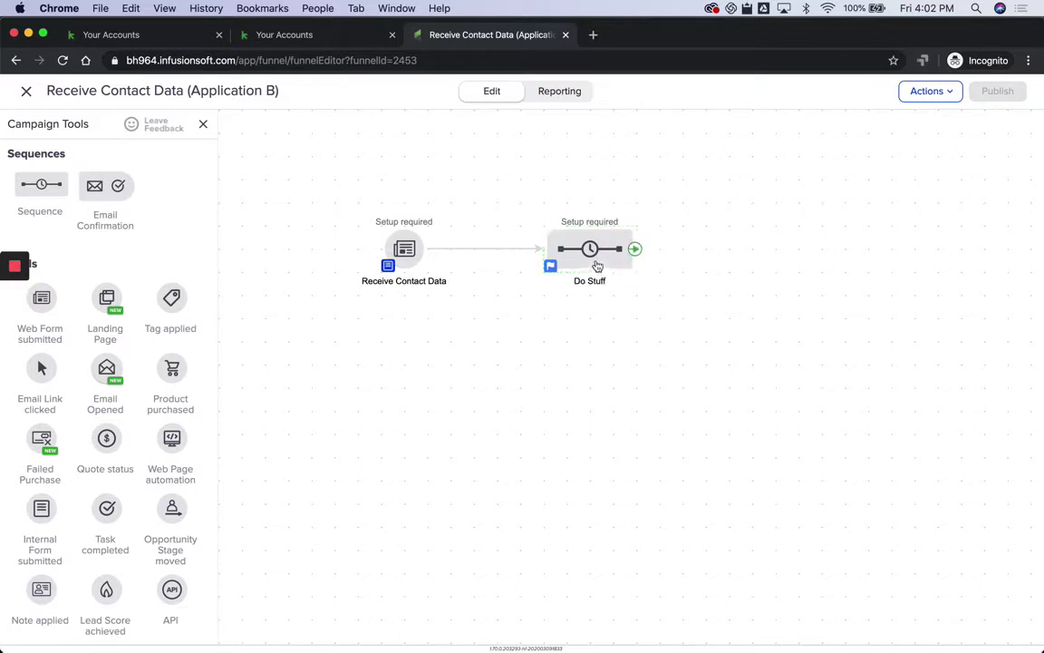
Step: Mark the Do Stuff sequence Ready, then open the Receive Contact Data form
double_click(598, 265)
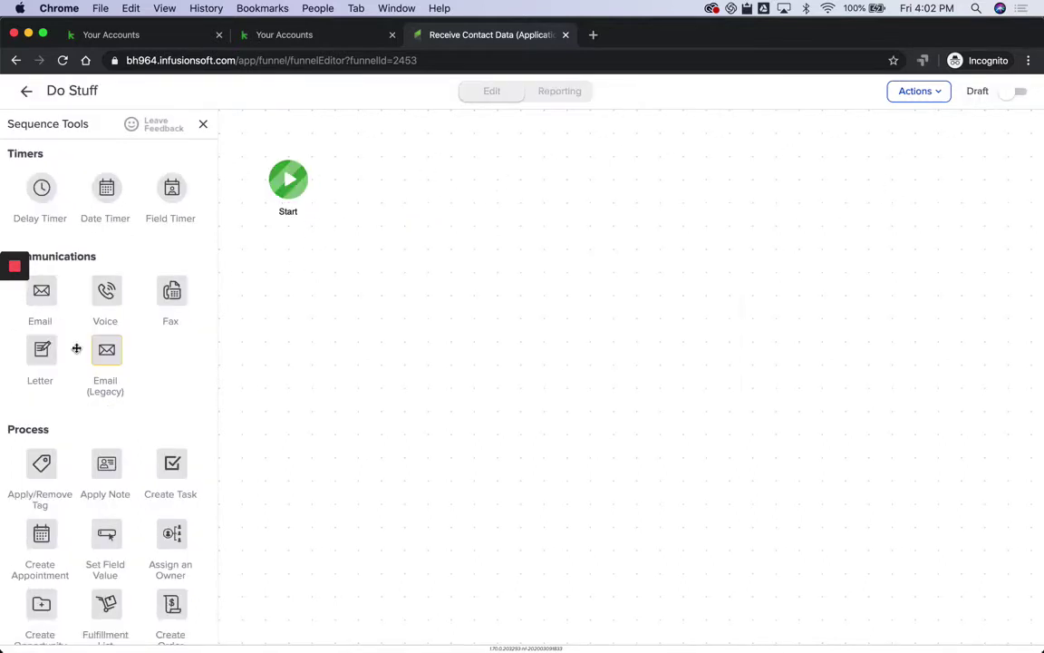
click(1015, 92)
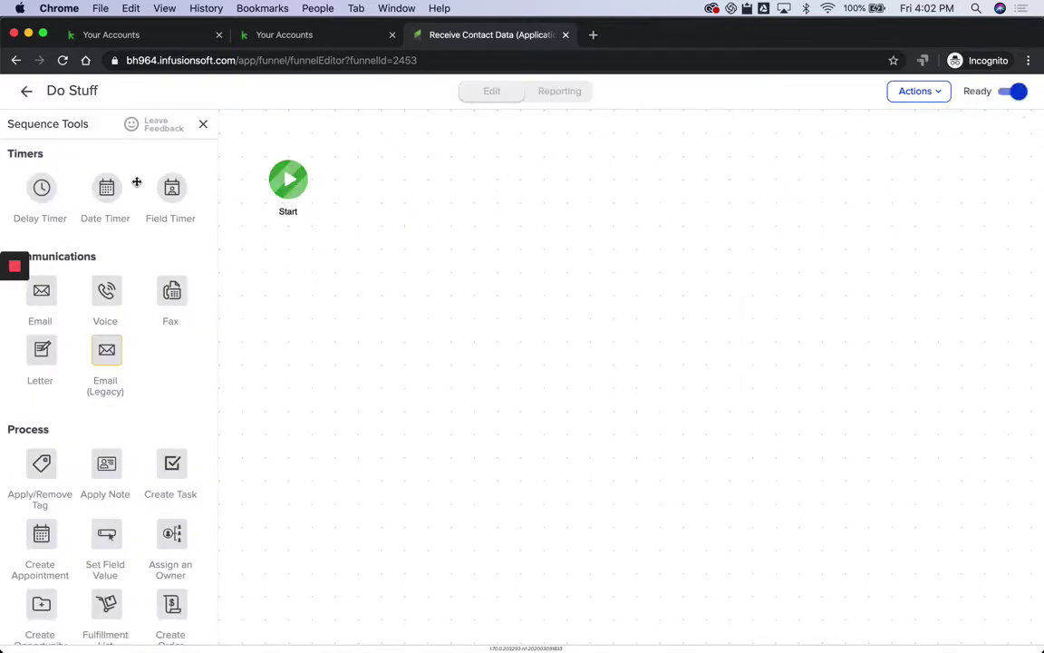
click(26, 96)
double_click(409, 263)
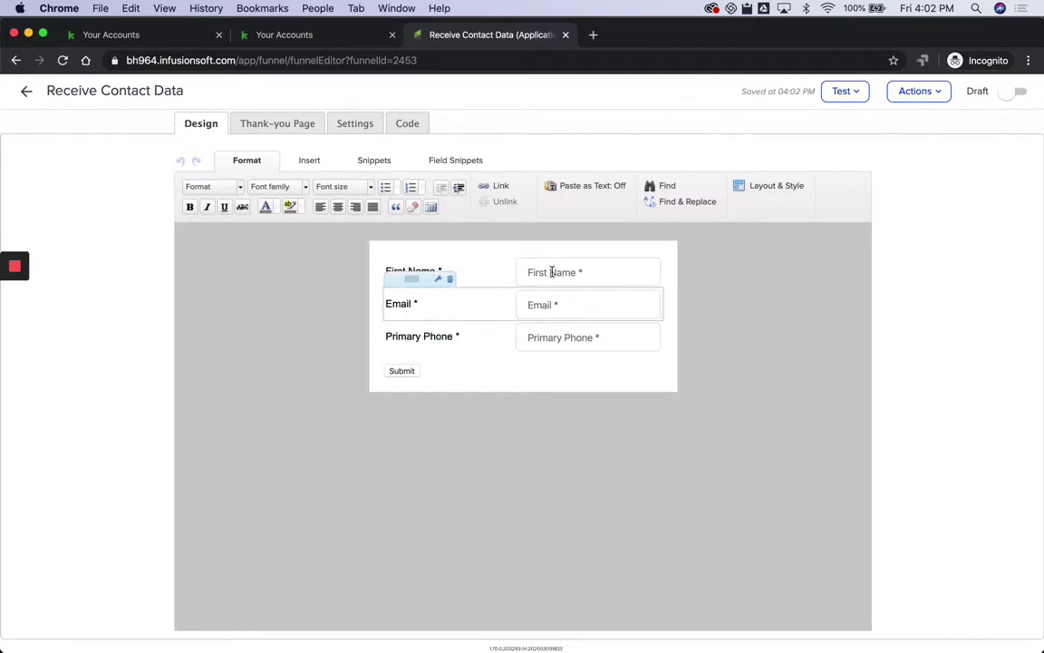
Step: Show optional First Name and Last Name fields and make Primary Phone optional
double_click(544, 271)
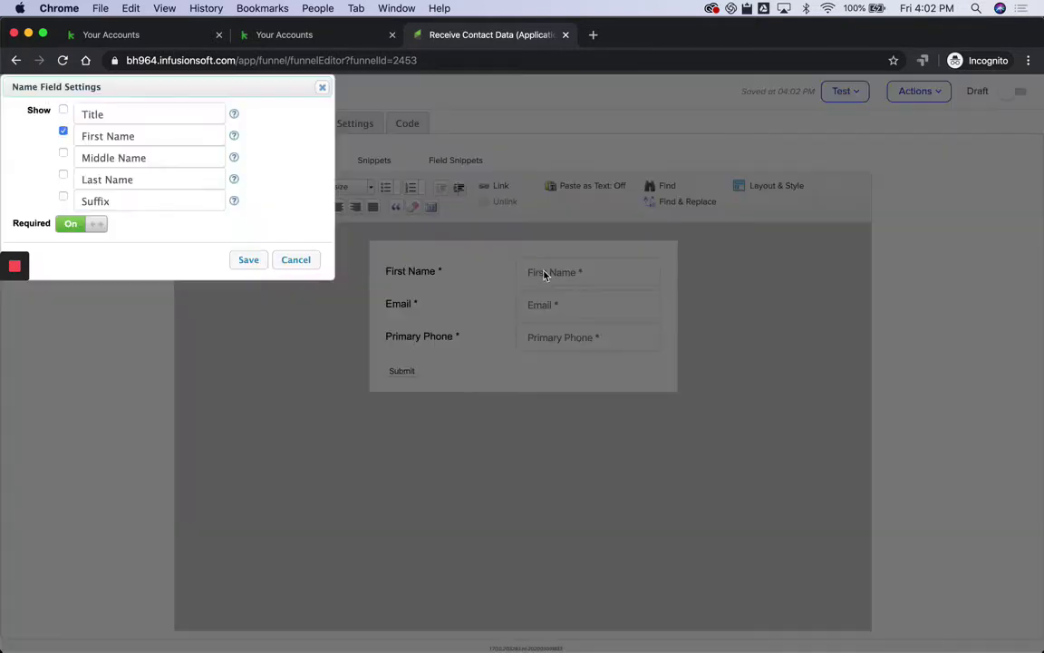
click(64, 132)
click(64, 175)
click(82, 223)
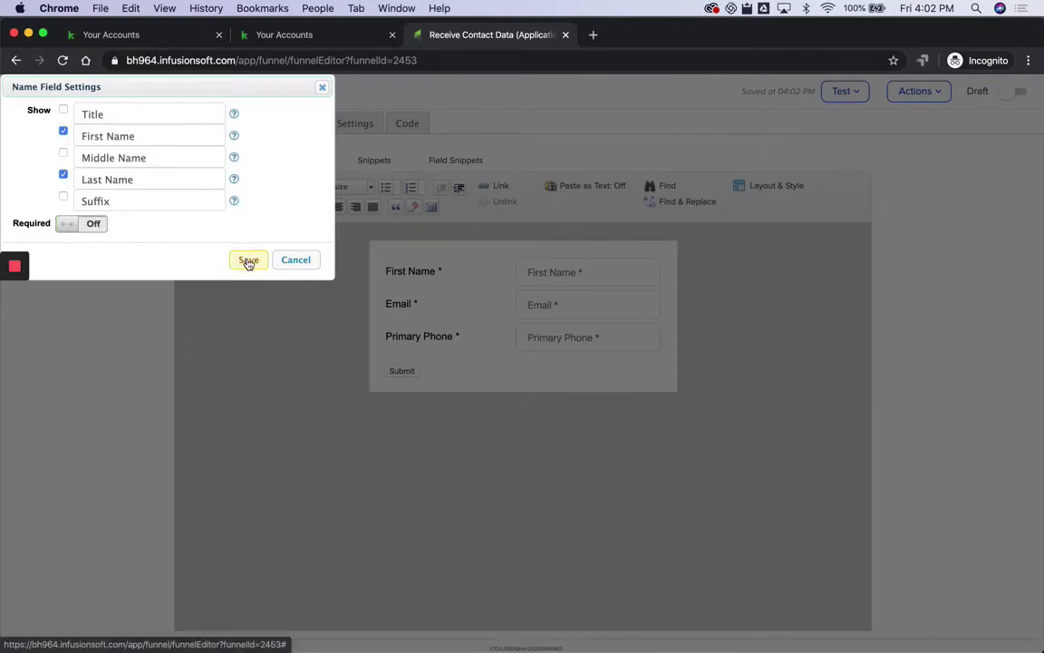
click(247, 260)
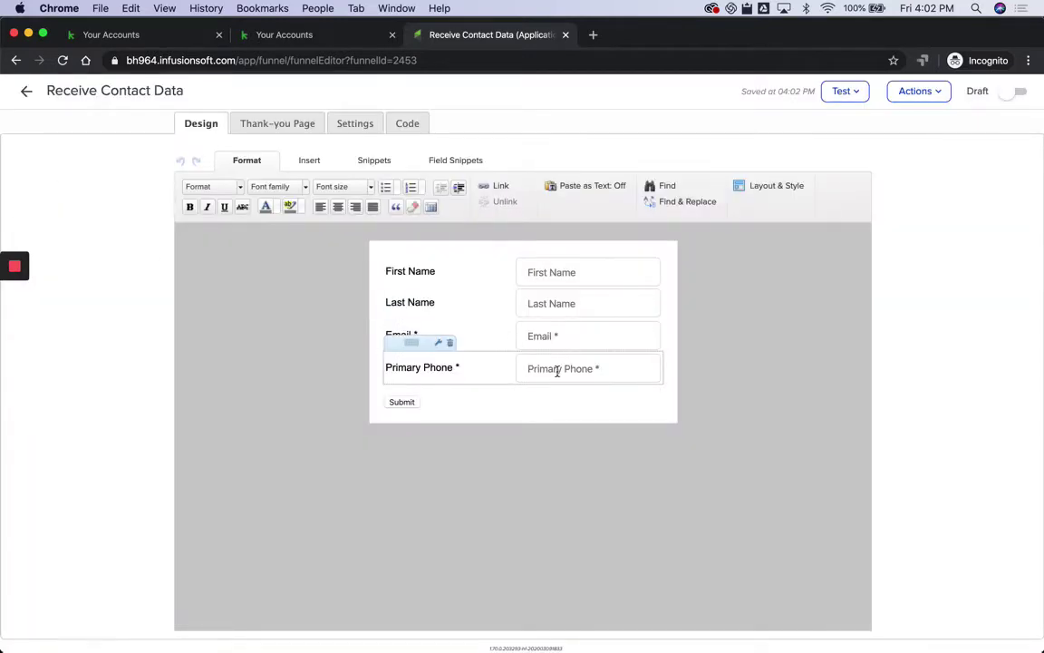
double_click(558, 370)
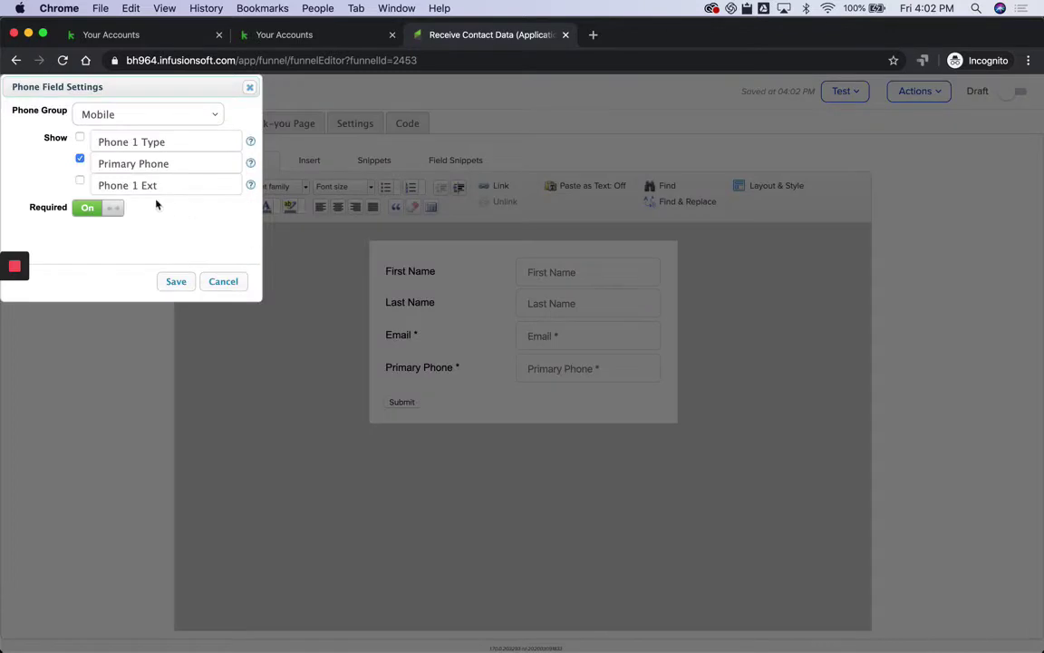
click(88, 209)
click(176, 285)
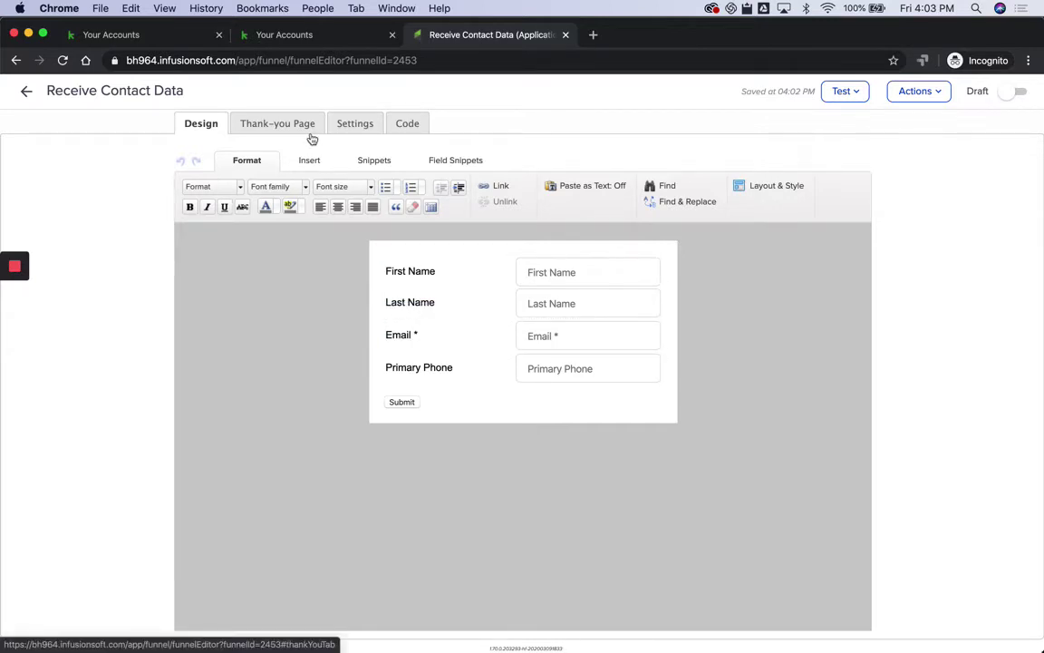
Step: Add an Other field to the form set to the Job Title contact field
click(455, 165)
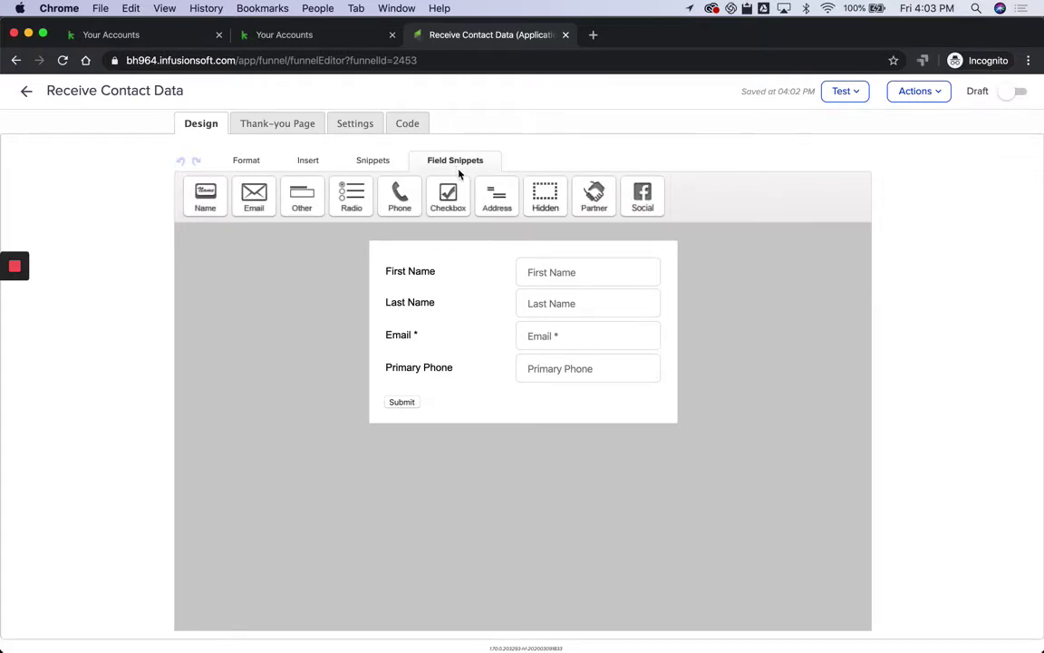
click(303, 195)
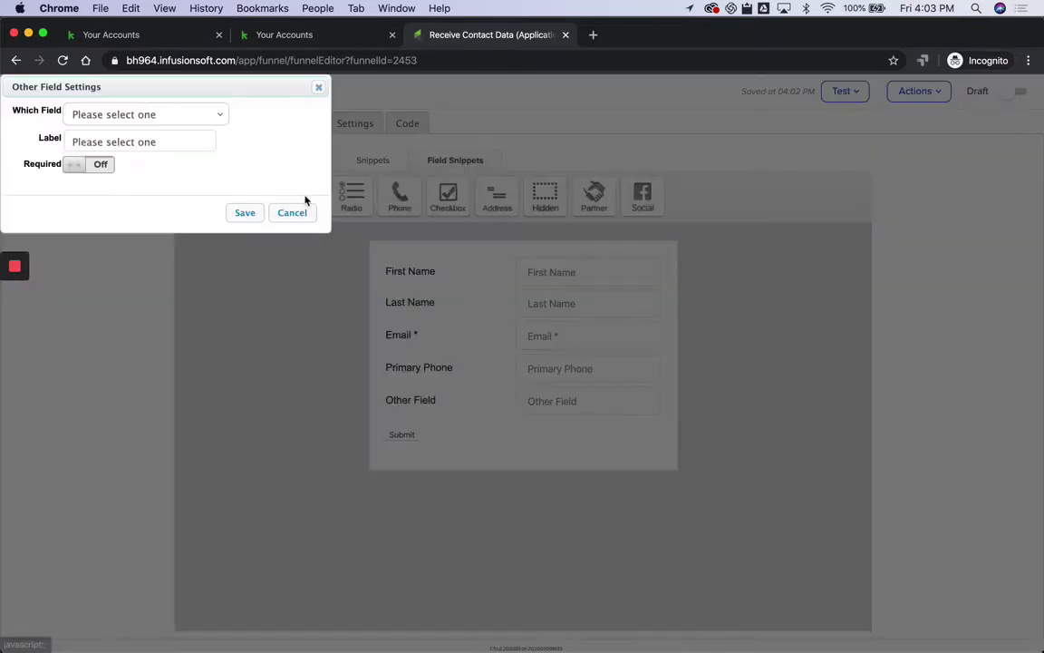
click(136, 115)
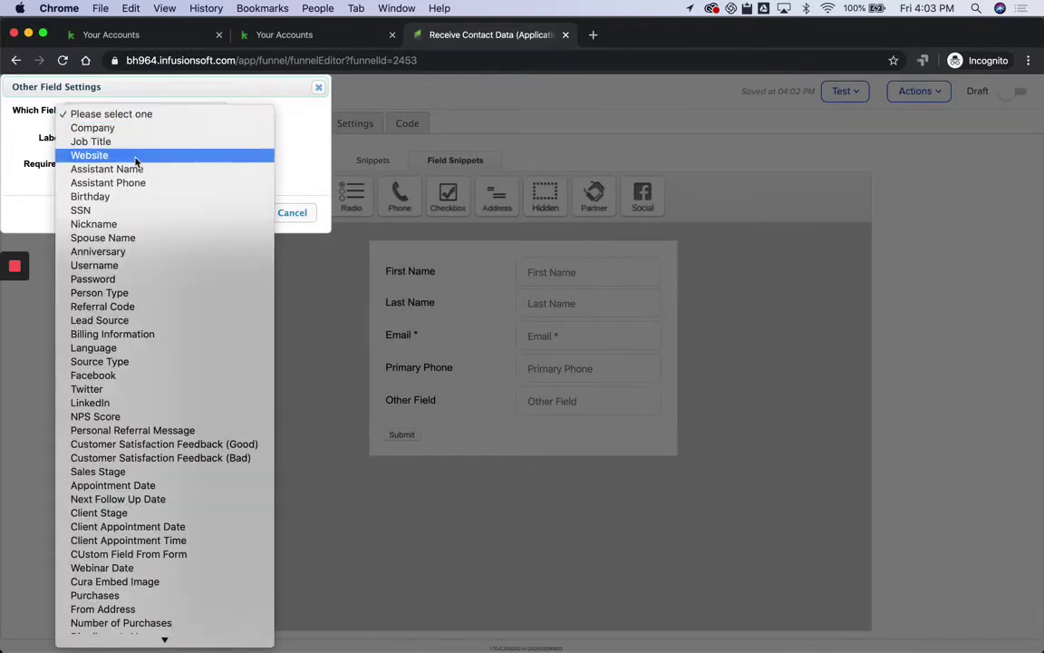
click(118, 143)
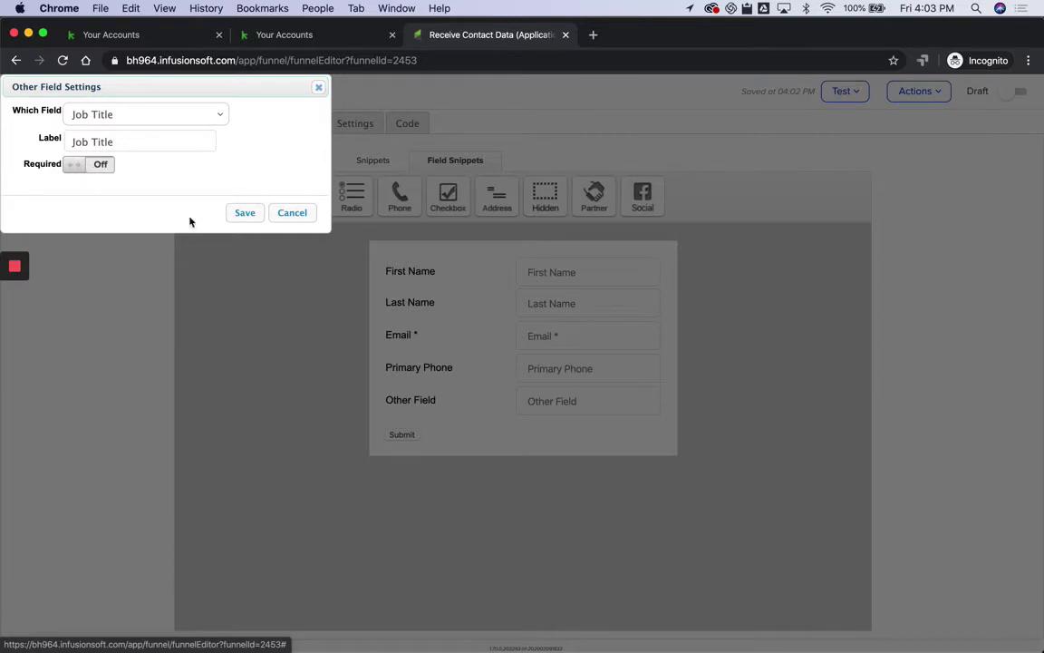
click(244, 212)
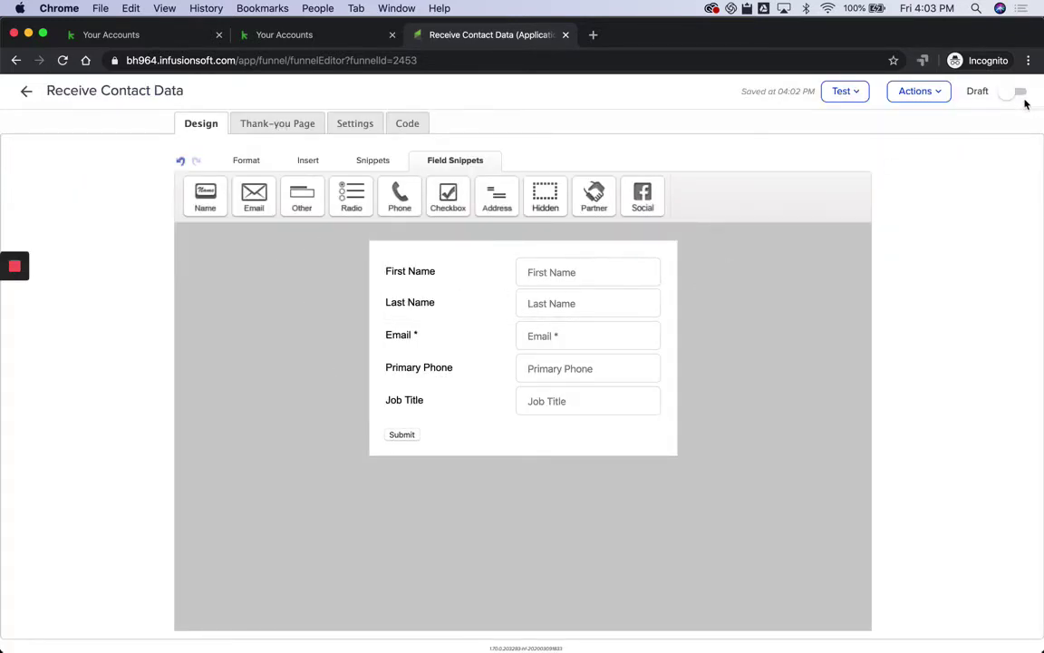
Step: Mark the form Ready and publish the Receive Contact Data campaign
click(1011, 91)
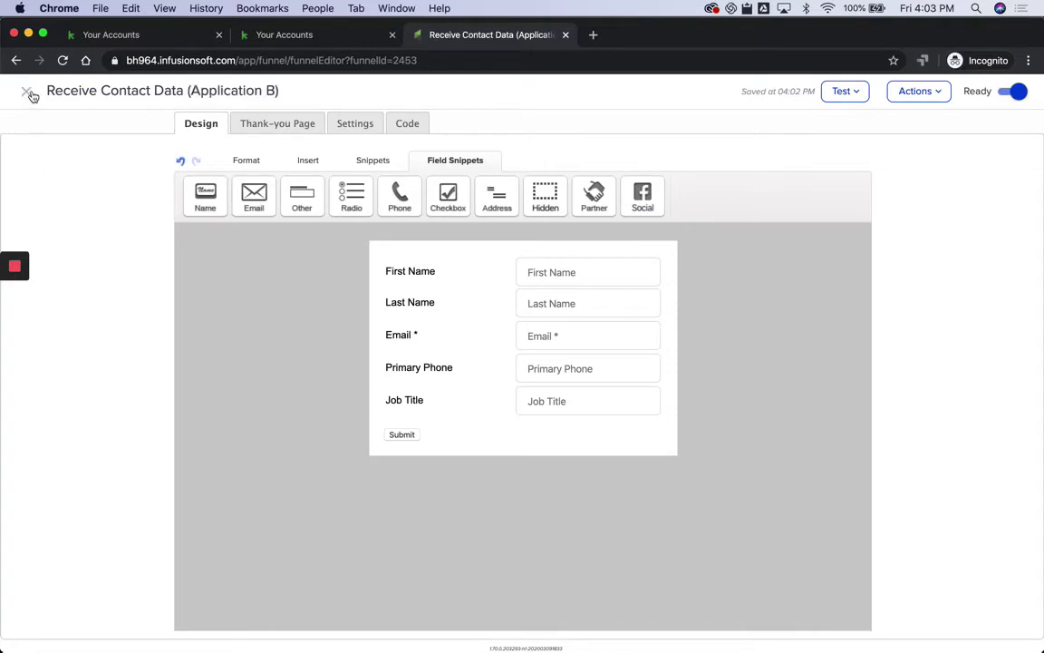
click(28, 92)
click(996, 93)
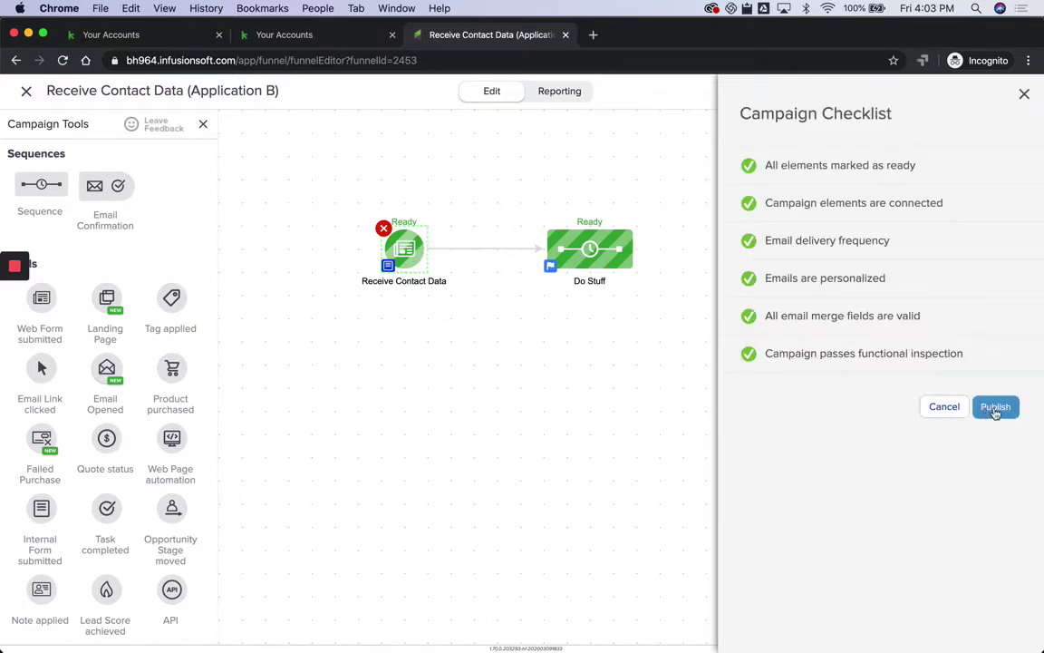
click(996, 407)
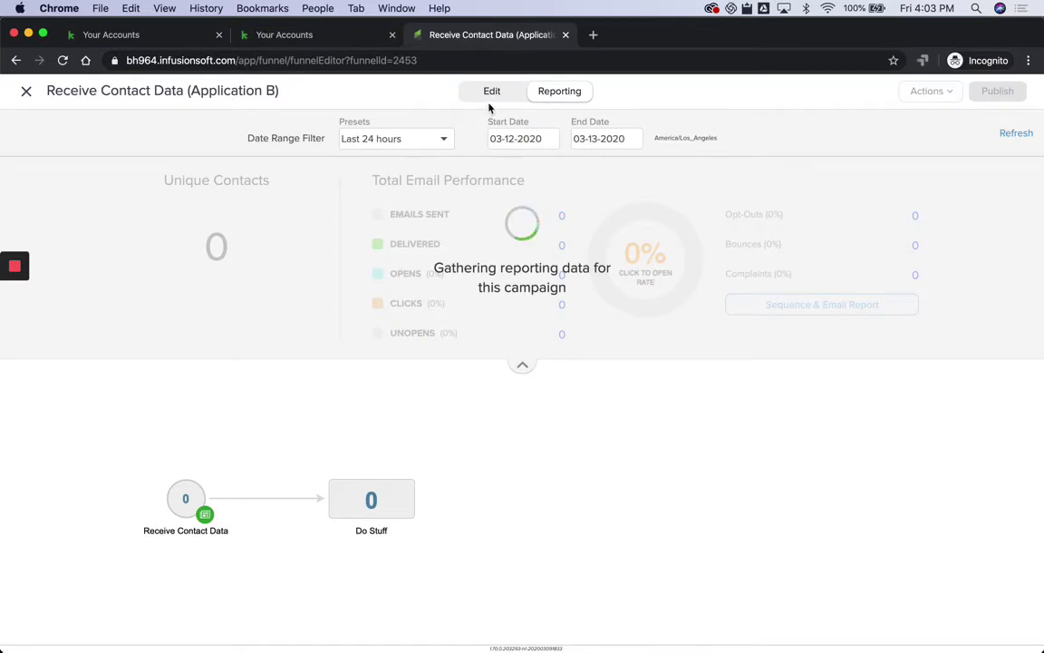
Step: Copy the form's HTML Code (unstyled) from its Code options
click(494, 95)
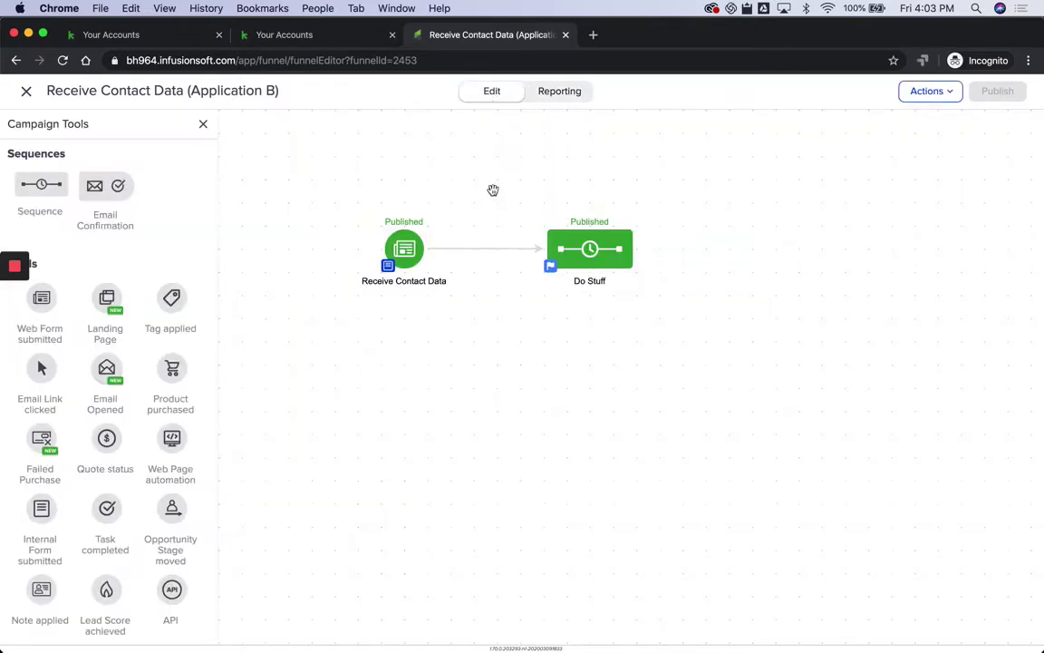
double_click(401, 258)
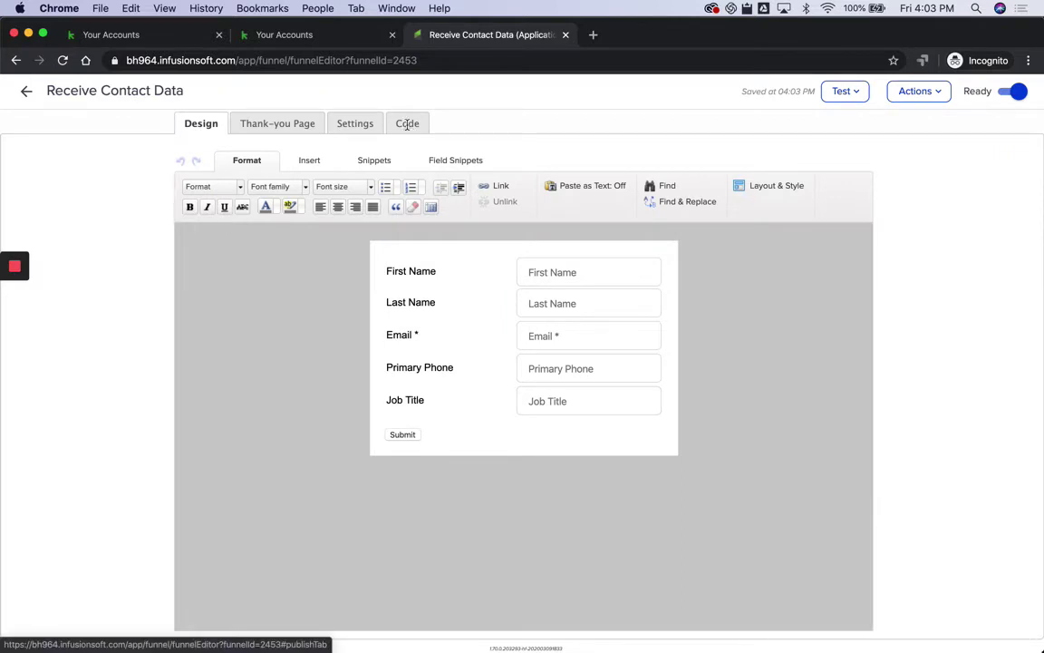
click(407, 124)
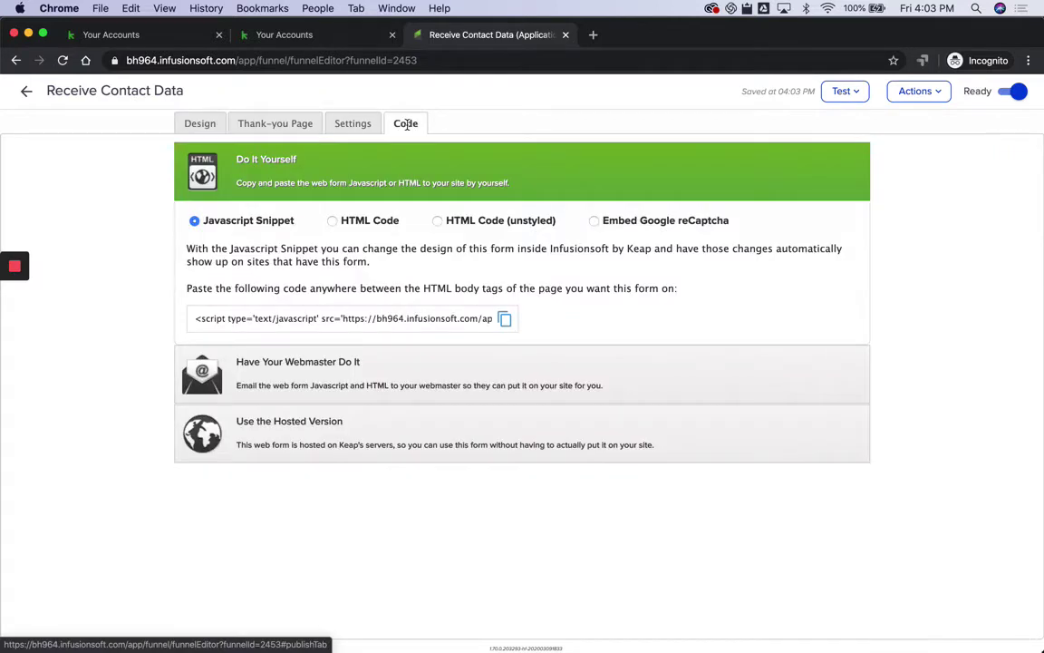
click(439, 223)
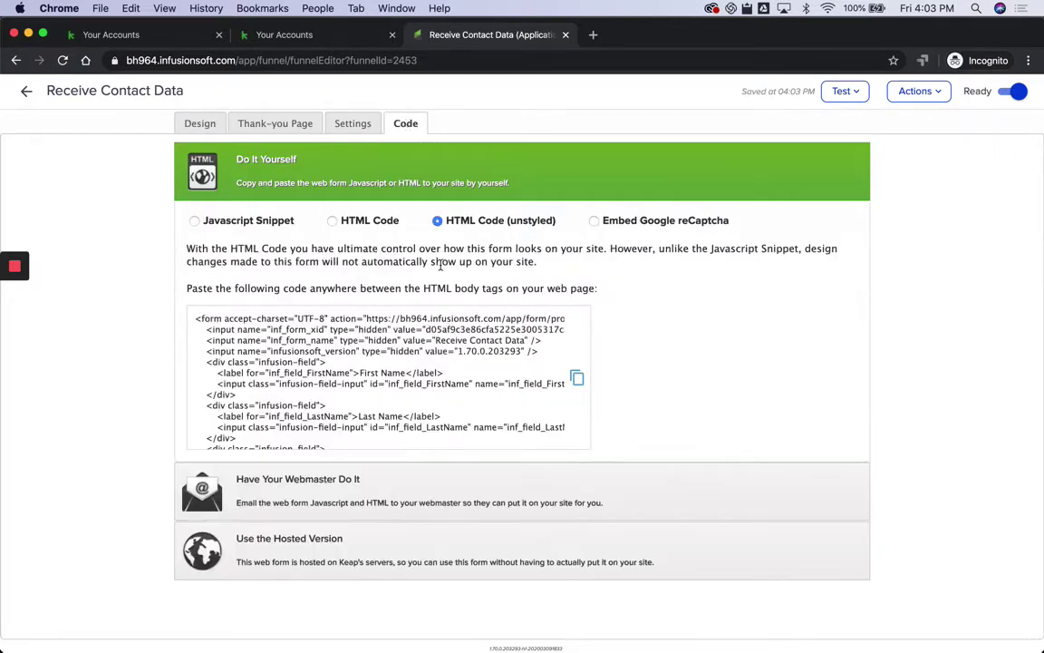
click(577, 377)
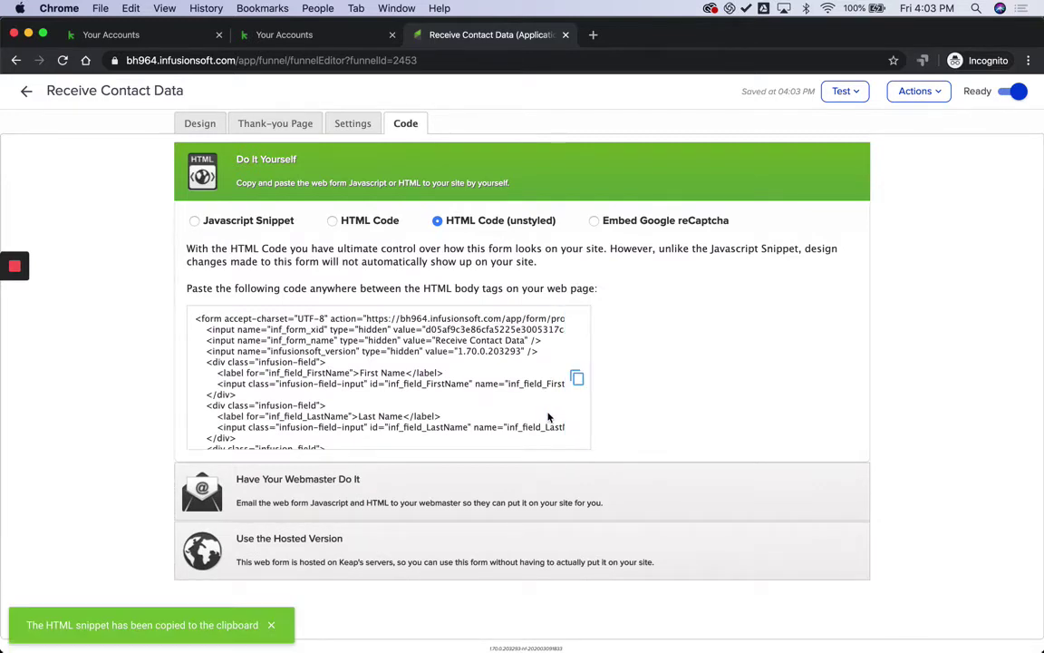
Step: Launch the Notes app through system search
key(super+space)
text(no)
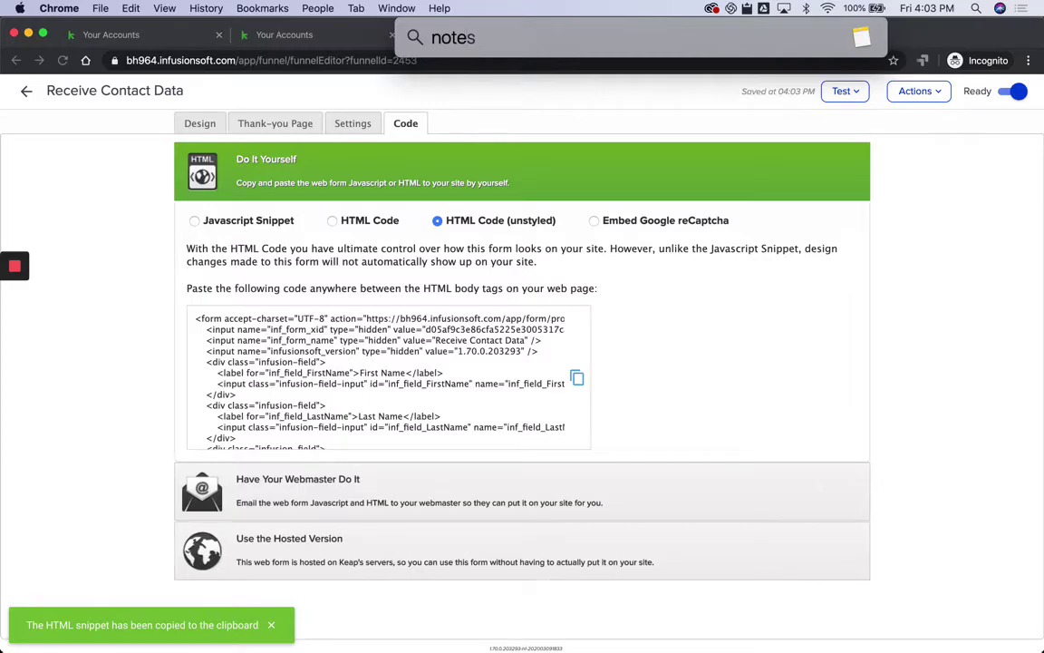
key(Return)
Step: Paste the form HTML into a new note and enlarge the note text
key(super+n)
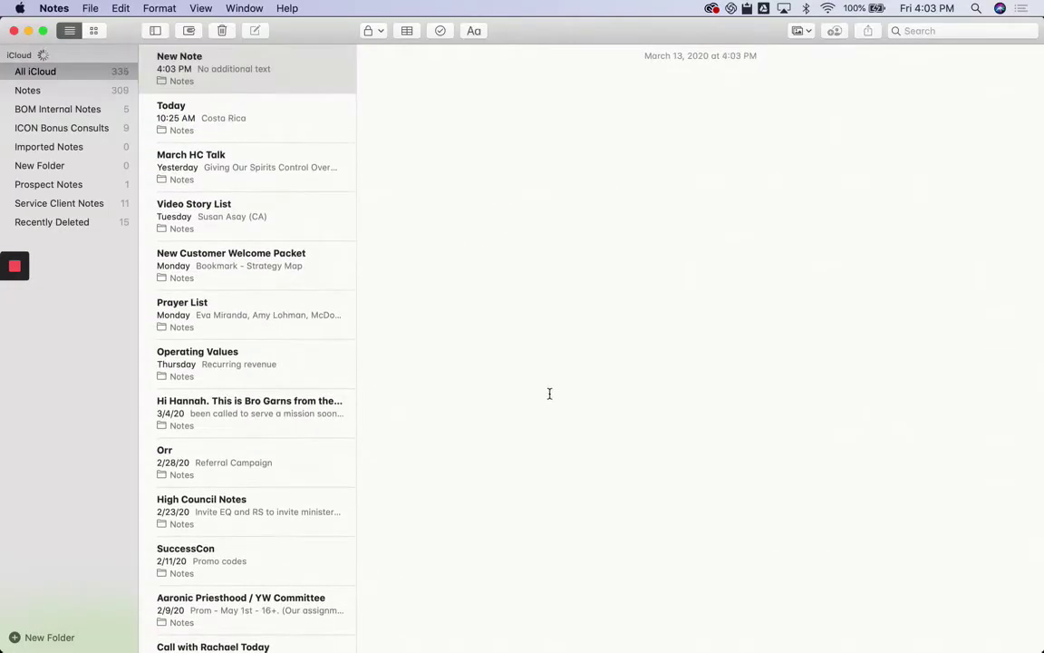
key(super+v)
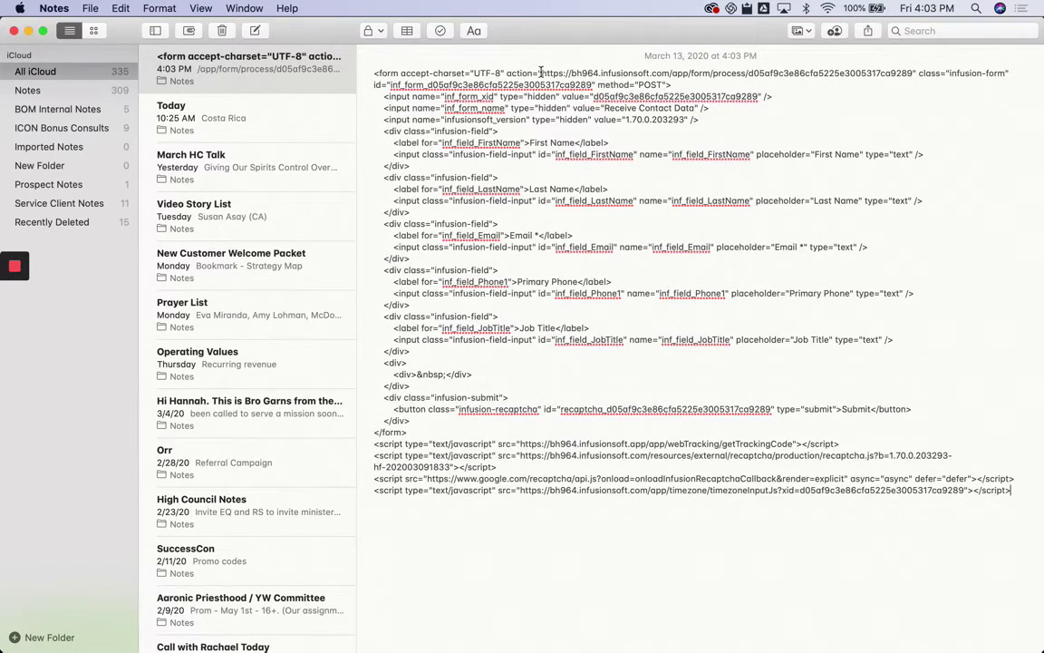
click(373, 75)
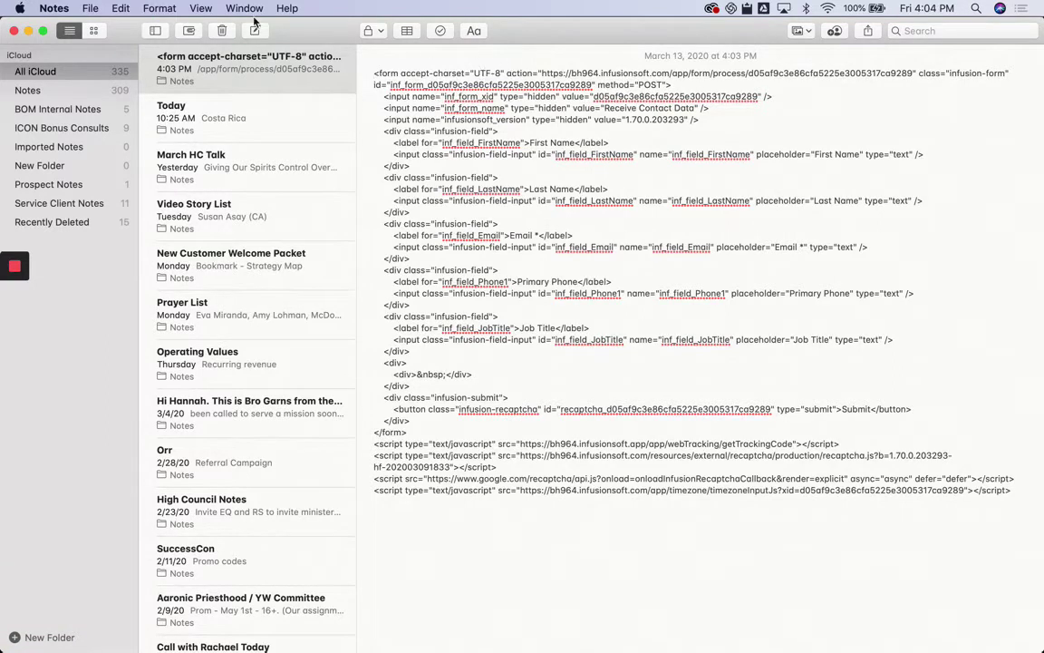
click(198, 8)
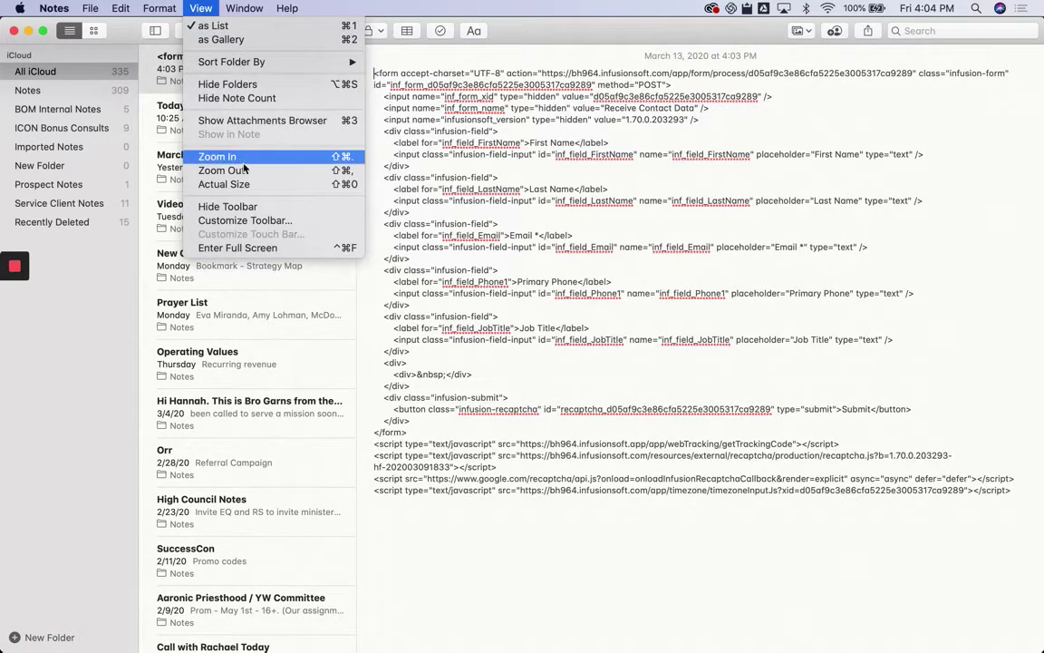
click(341, 158)
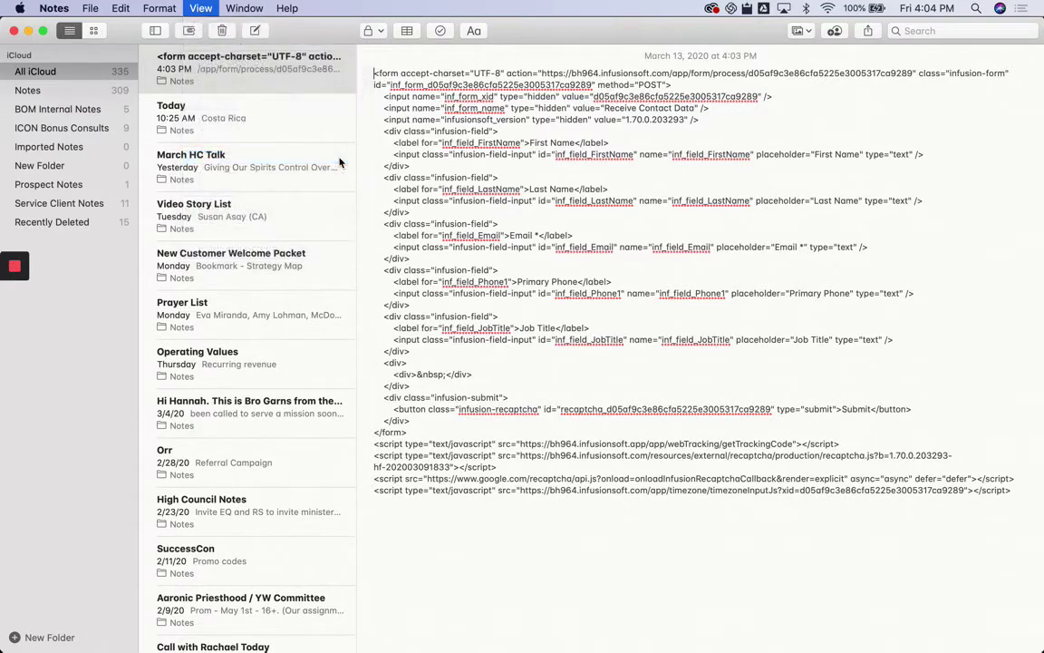
click(200, 7)
click(226, 141)
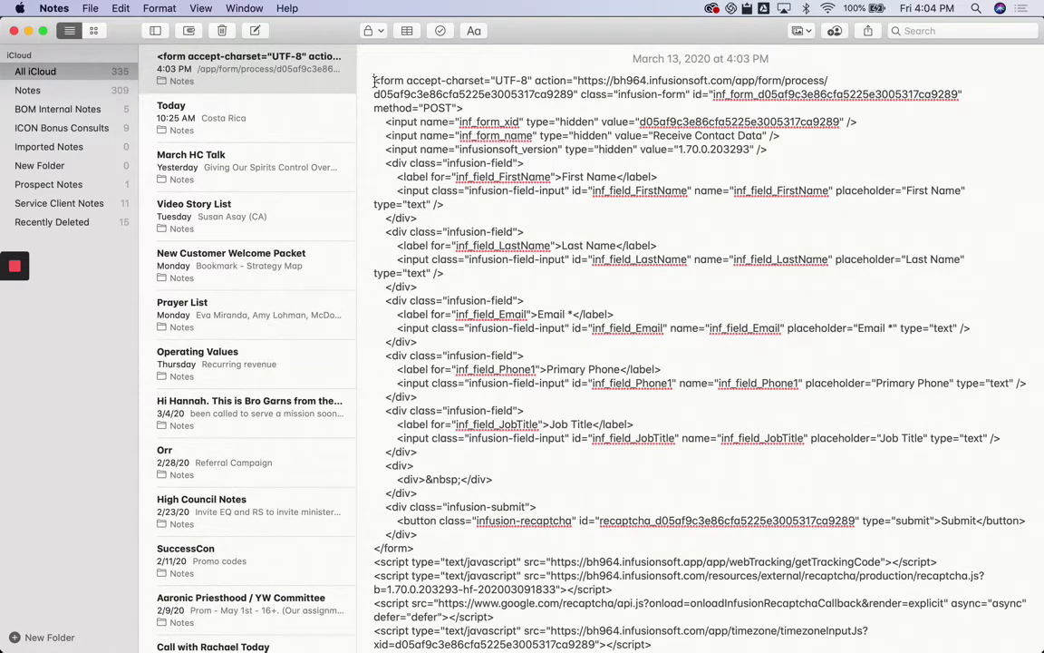
Step: Select the form's action URL in the note, then return to Chrome
drag(374, 81, 469, 107)
click(598, 83)
drag(576, 82, 577, 89)
key(super+c)
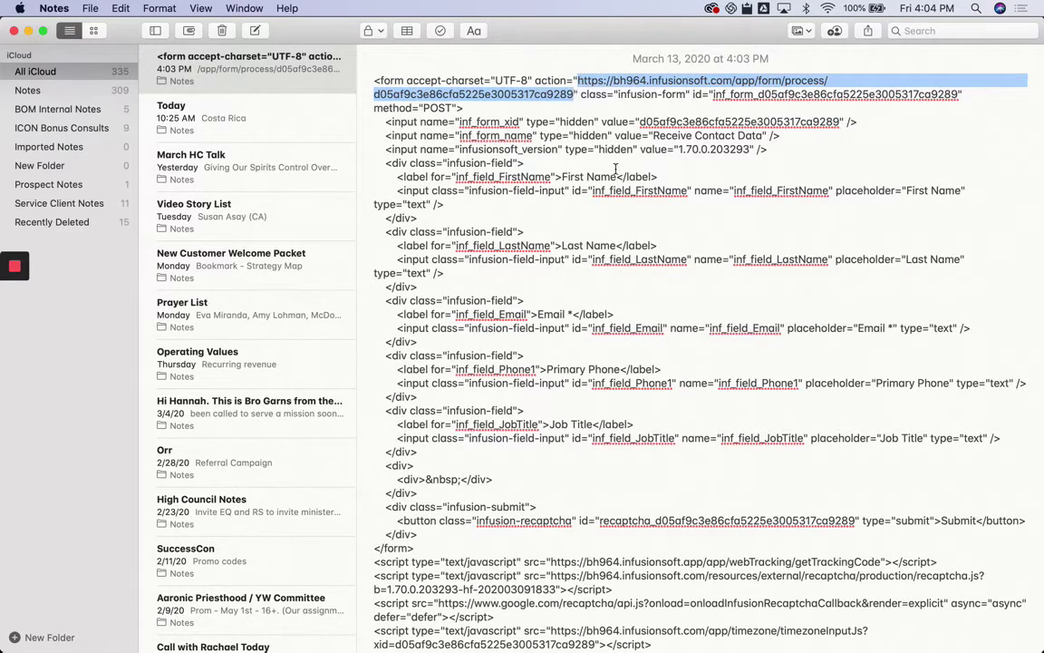
key(super+Tab)
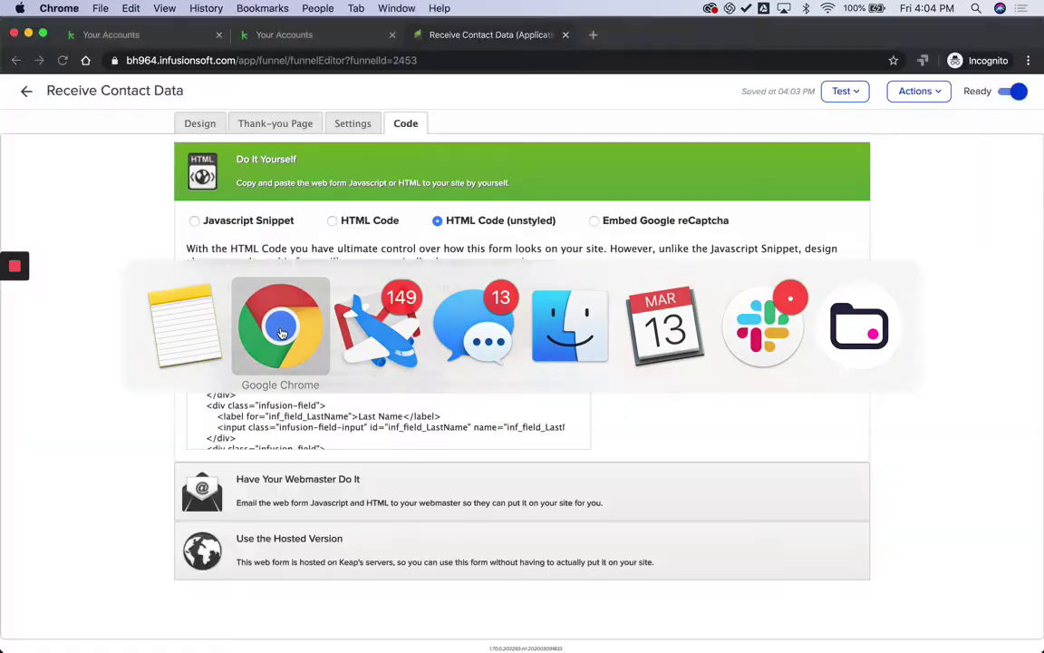
Step: Close Application B and open the Send HTTP Post step in Send Contact Data (Application A)
click(27, 91)
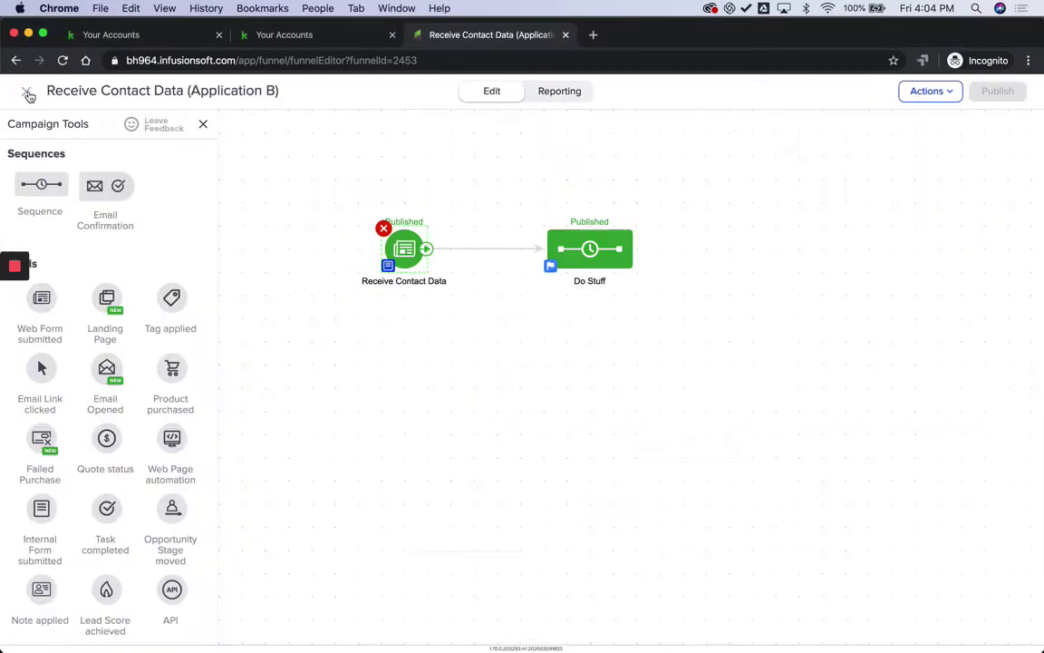
click(28, 93)
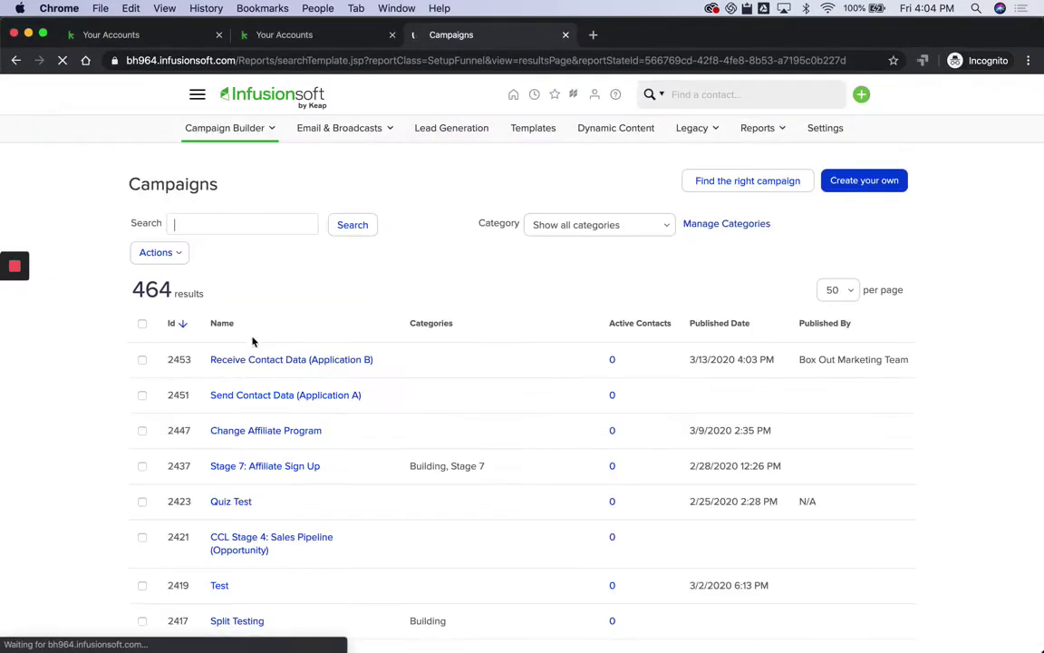
click(271, 395)
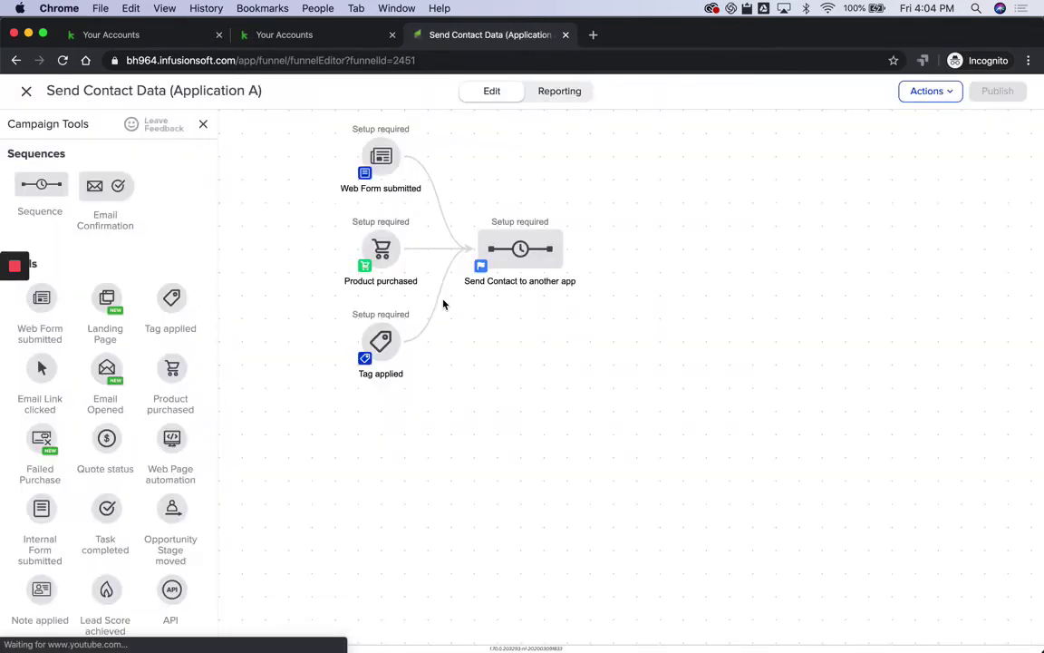
double_click(526, 269)
double_click(399, 181)
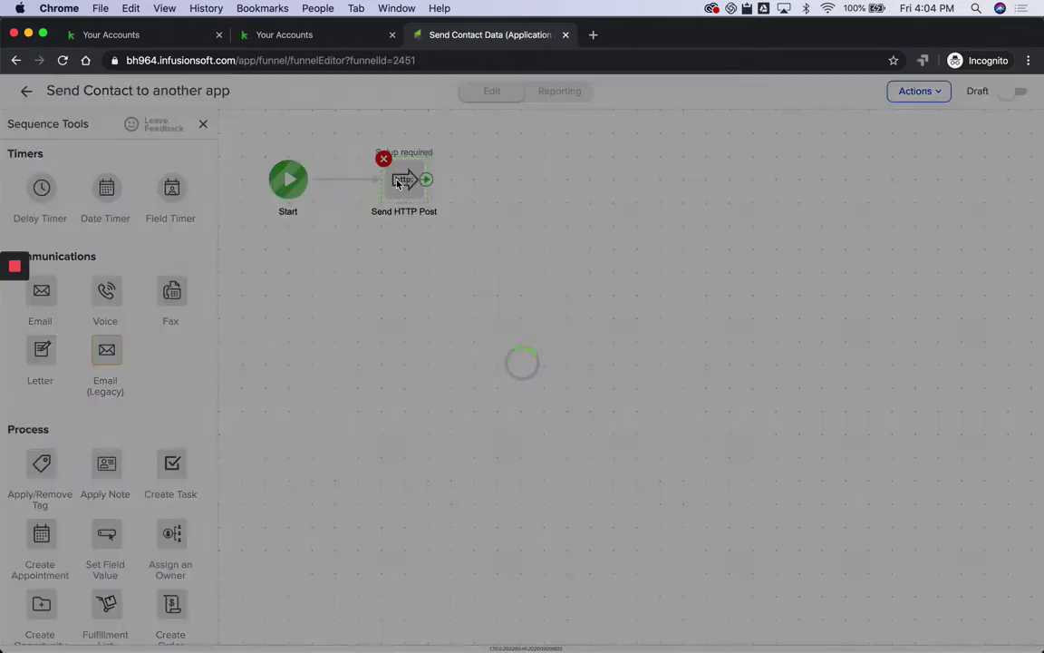
Step: Paste the Receive Contact Data form-process URL into the POST URL field
click(342, 145)
key(super+v)
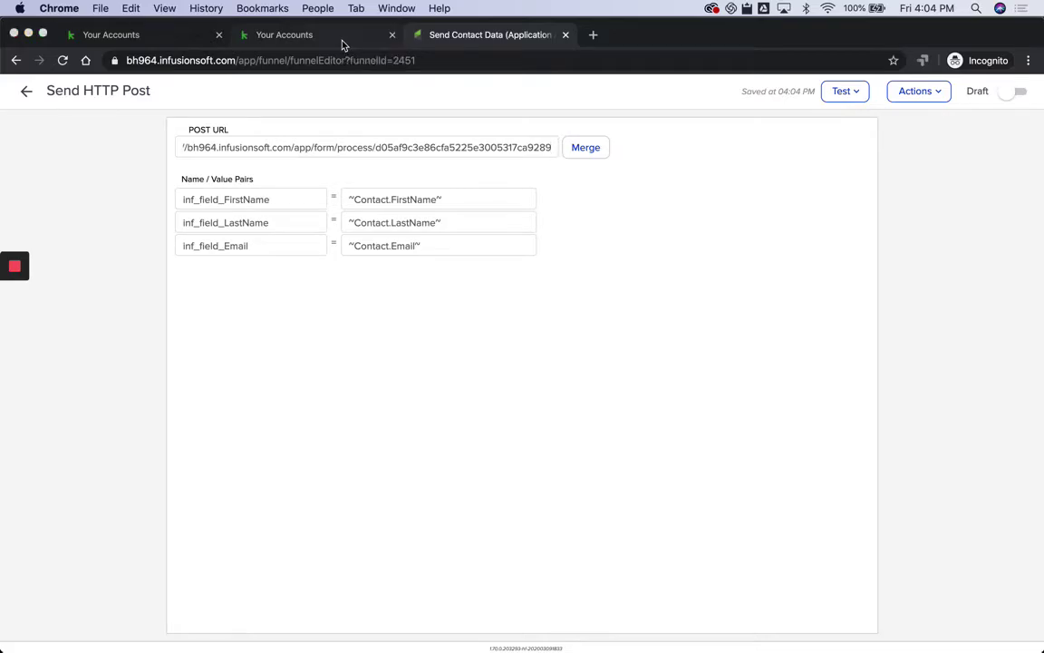
key(super+Tab)
Step: Add a new HTTP Post pair row named inf_form_xid, copied from the form HTML in Notes
click(474, 123)
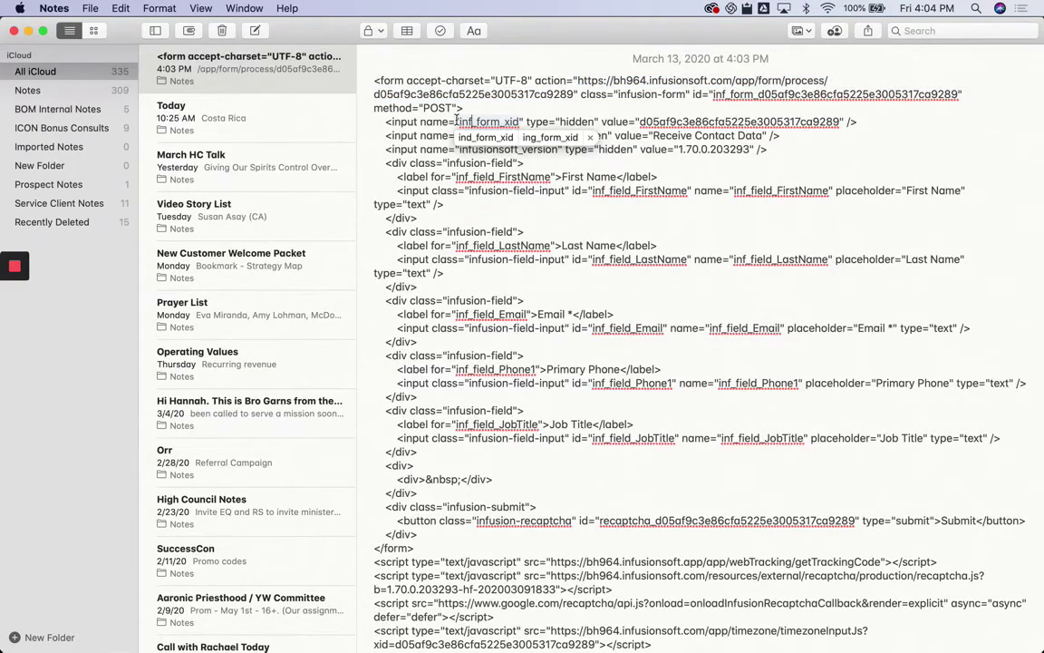
click(460, 122)
double_click(517, 121)
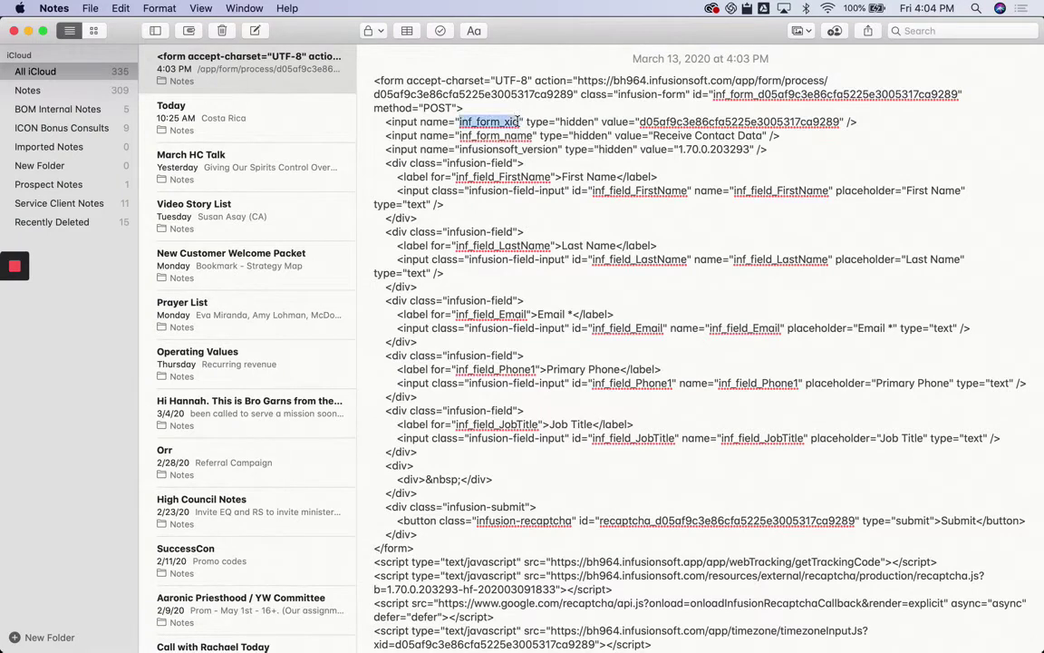
key(super+c)
key(super+Tab)
click(569, 241)
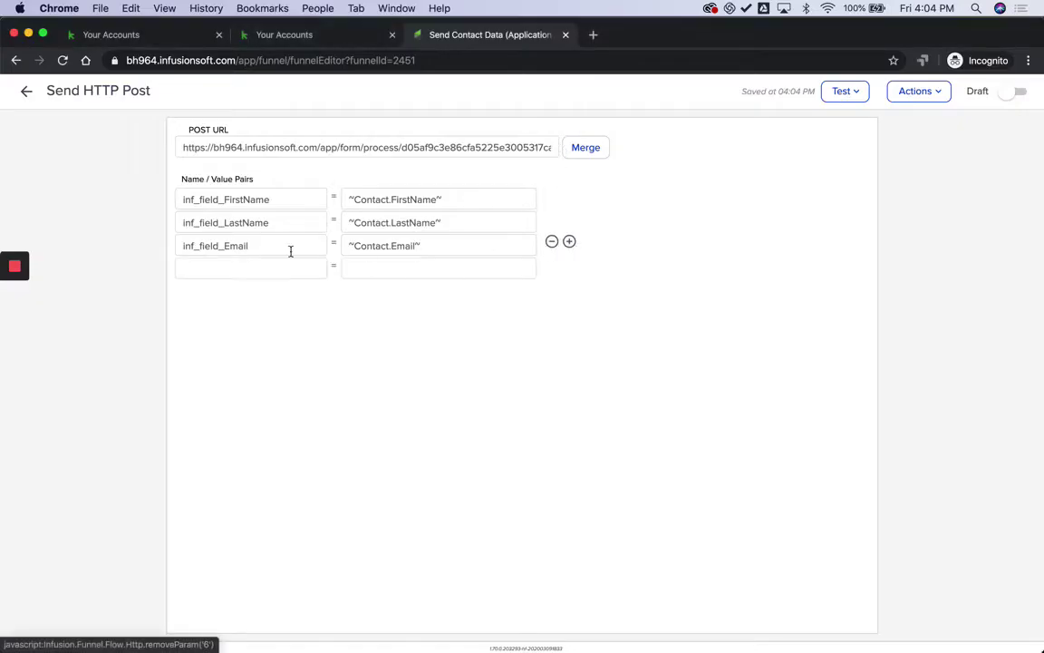
click(270, 261)
key(super+v)
Step: Set inf_form_xid's value to d05af9c3e86cfa5225e3005317ca9289 and add another blank pair row
key(super+Tab)
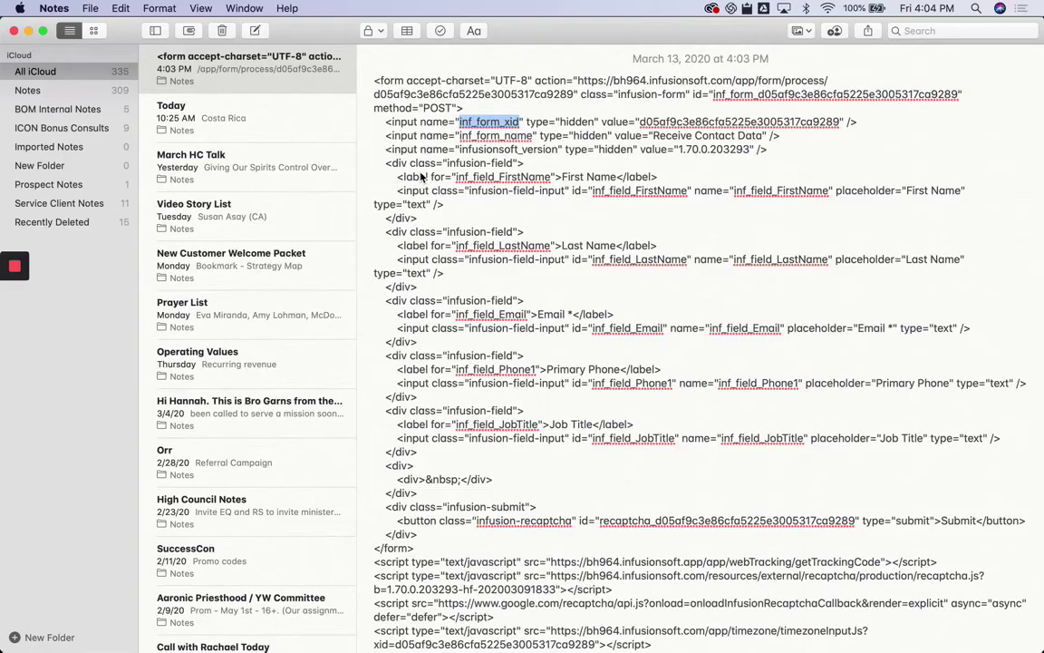
double_click(671, 120)
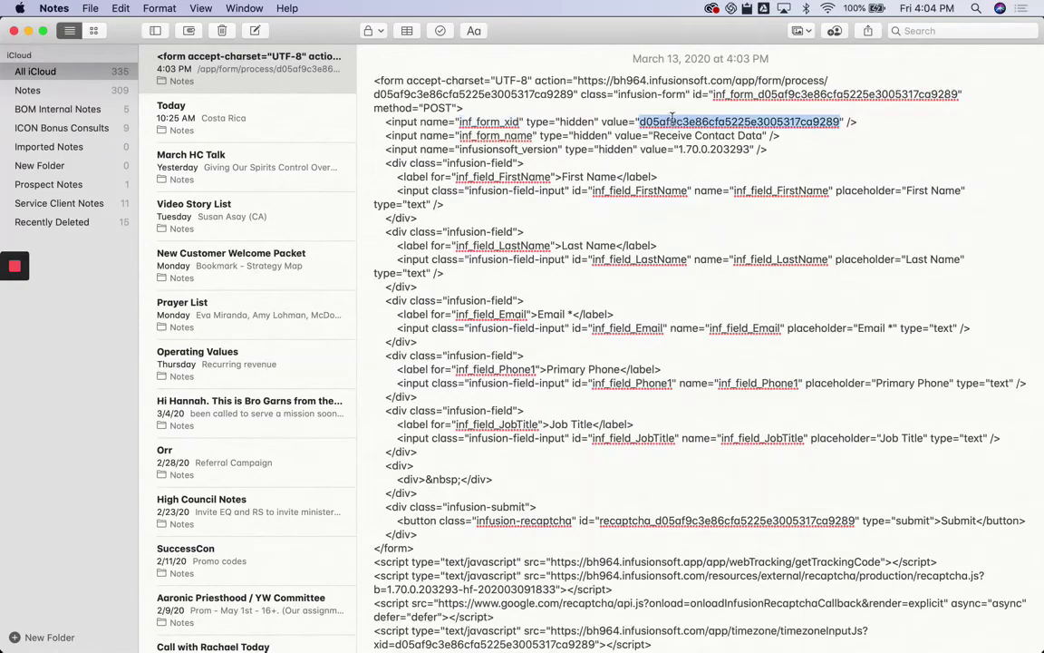
key(super+c)
key(super+Tab)
click(359, 269)
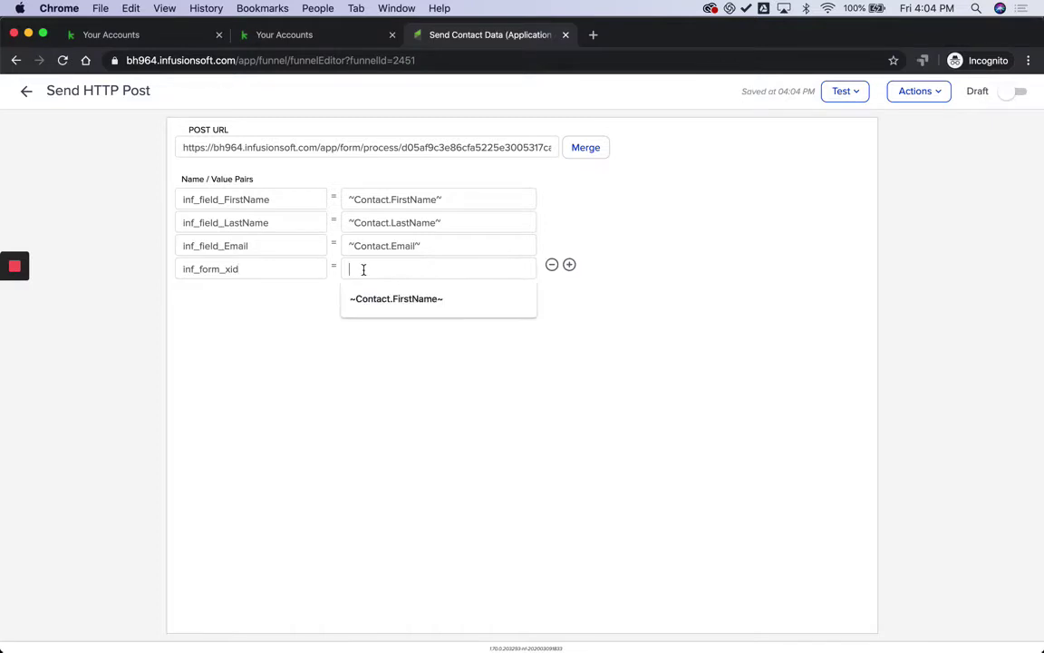
key(super+v)
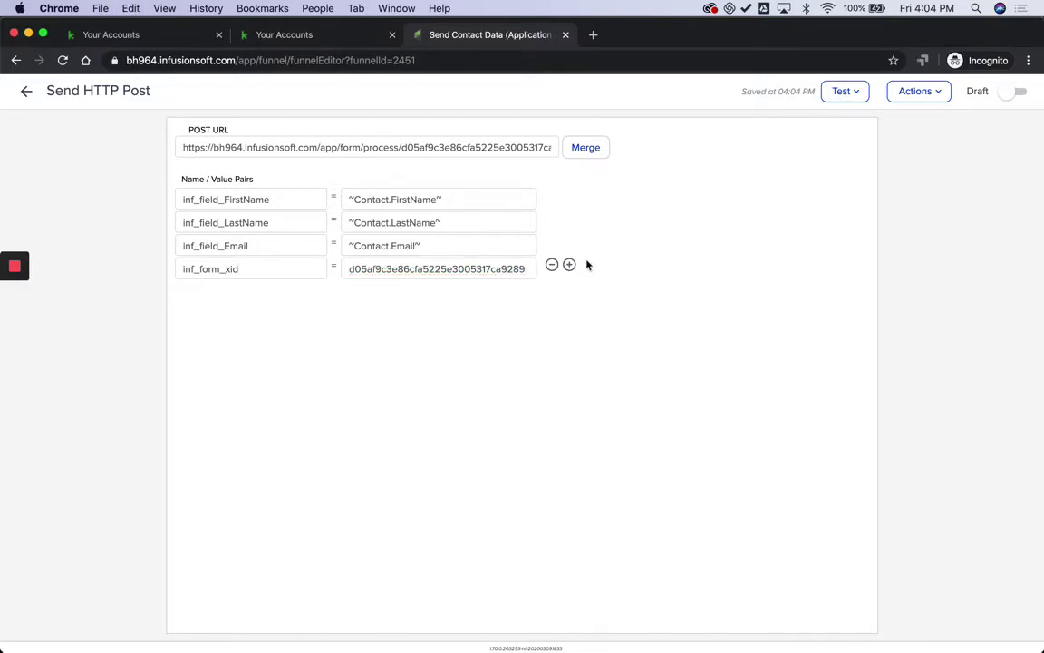
click(570, 264)
key(super+Tab)
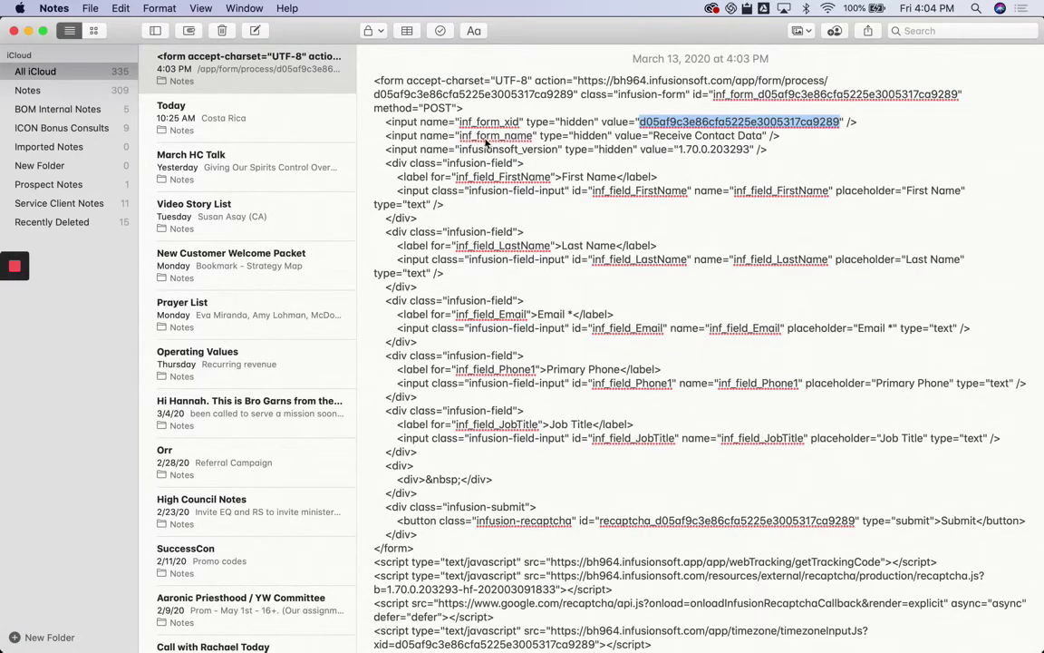
drag(460, 136, 532, 139)
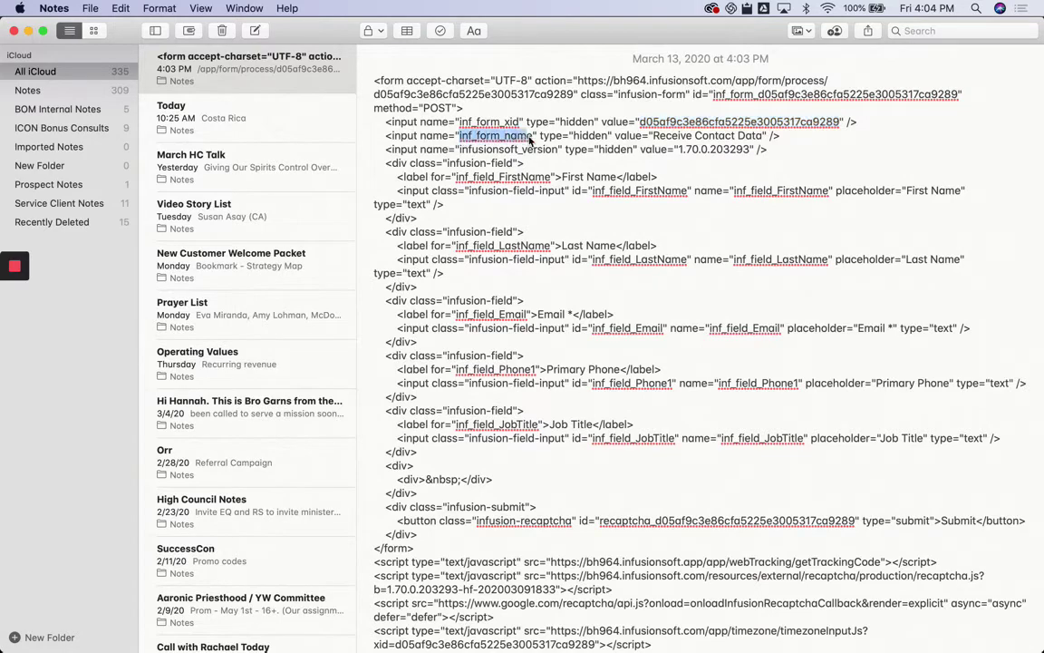
key(super+c)
key(super+Tab)
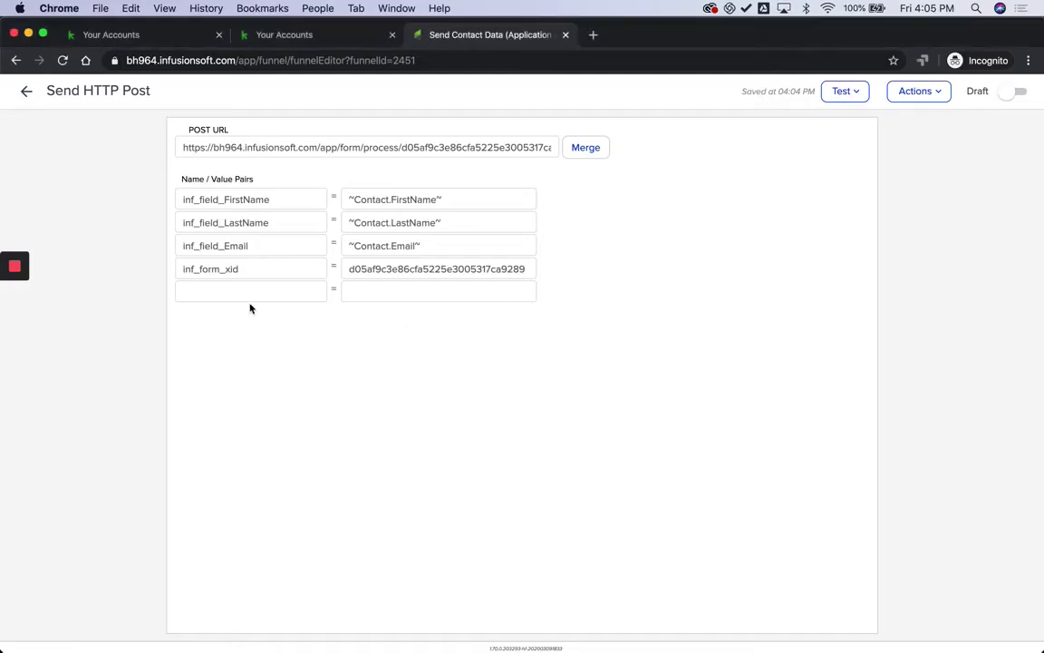
Step: Fill the new row with inf_form_name set to Receive Contact Data
click(249, 292)
key(super+v)
key(super+Tab)
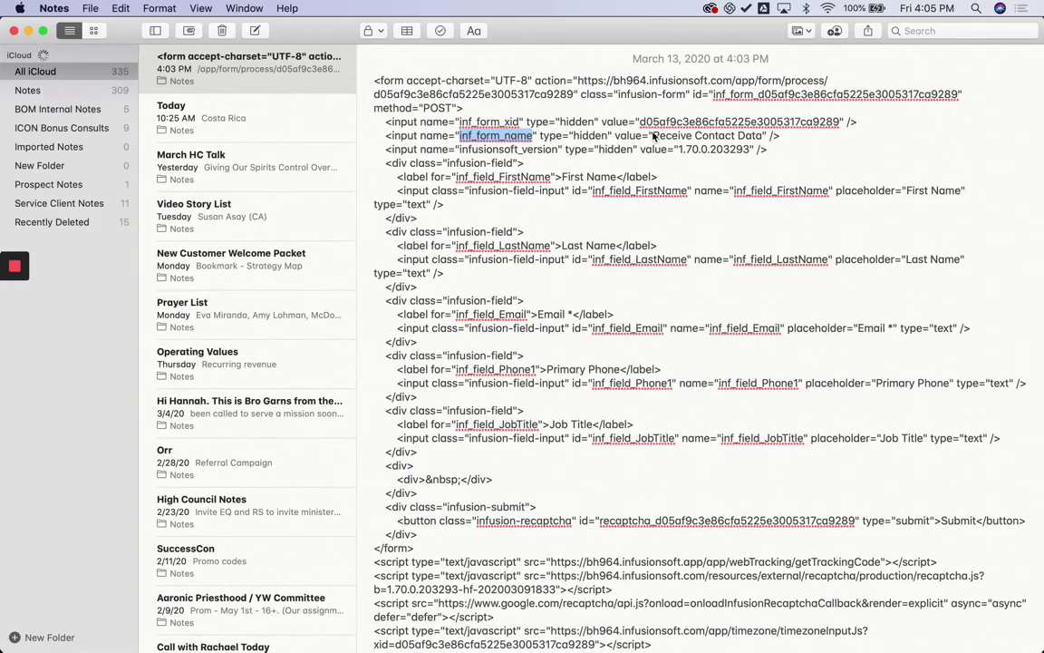
click(653, 136)
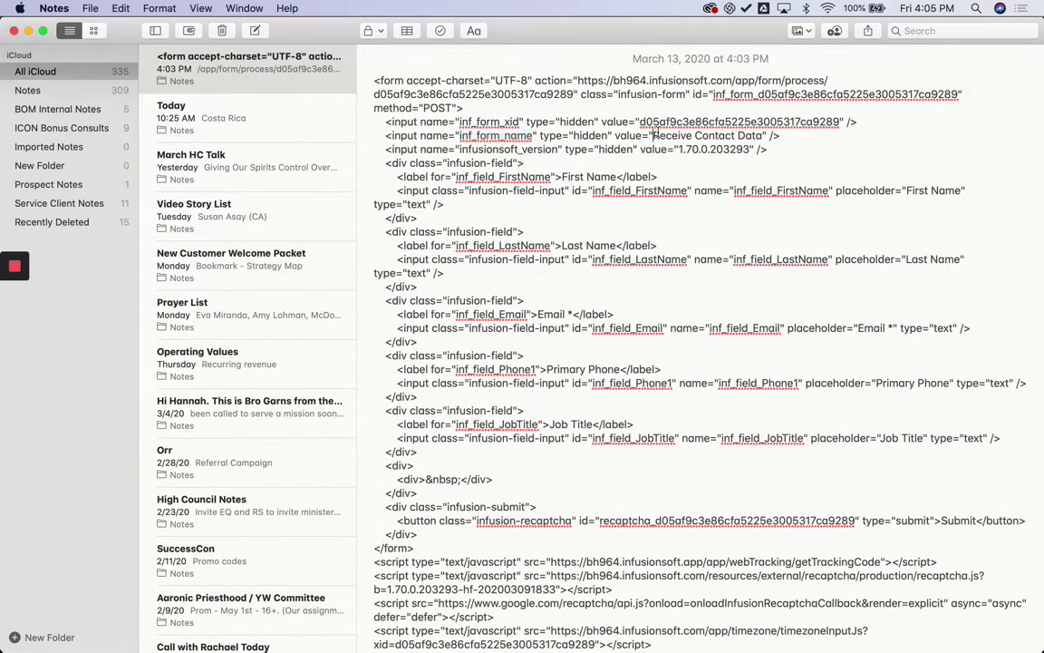
shift+click(764, 135)
key(super+c)
key(super+Tab)
click(435, 292)
key(super+v)
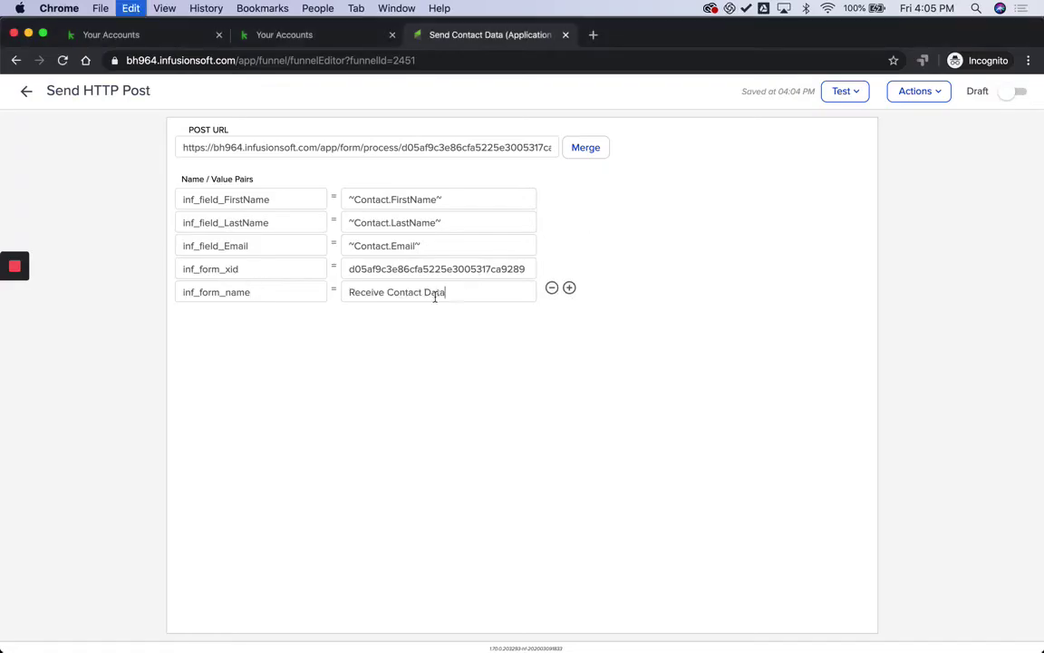
Step: Add an infusionsoft_version pair with the value 1.70.0.203293
click(570, 289)
key(super+Tab)
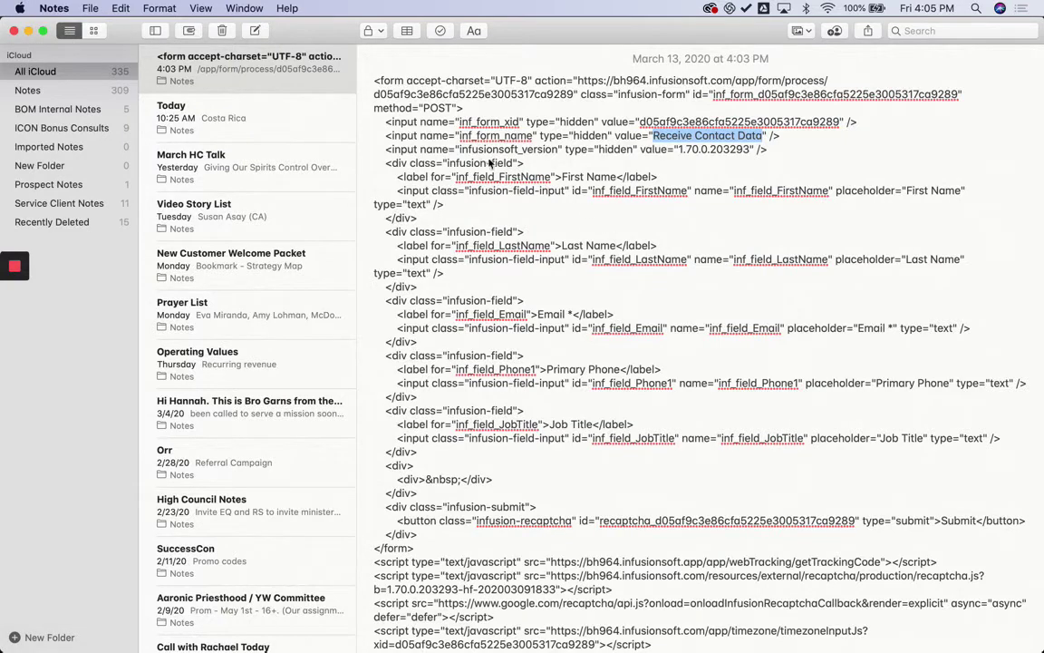
drag(459, 150, 561, 149)
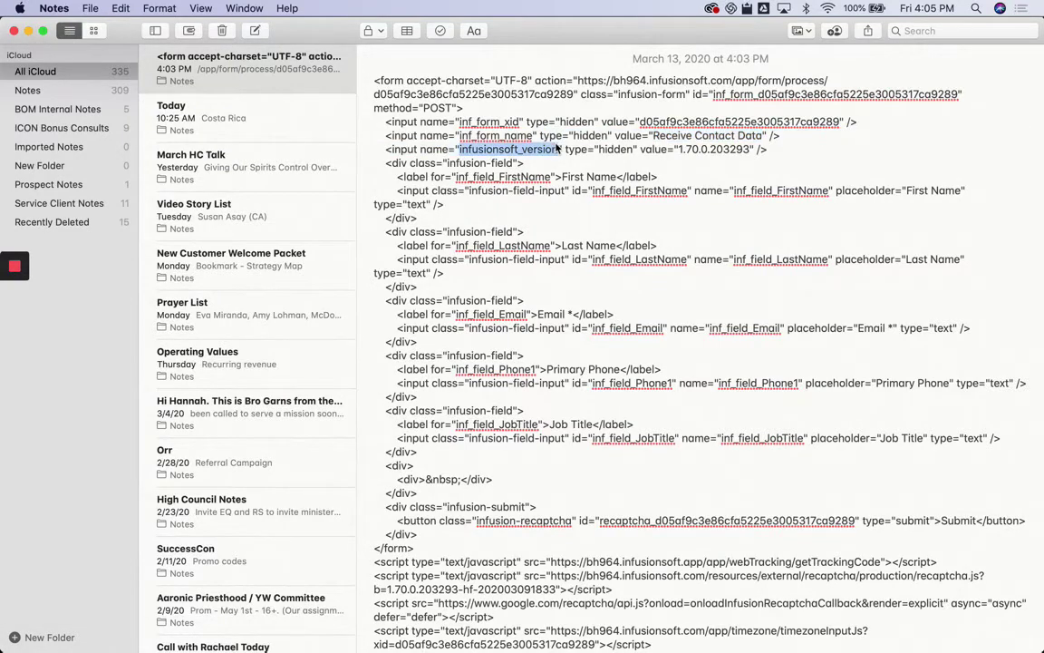
key(super+c)
key(super+Tab)
click(252, 314)
key(super+v)
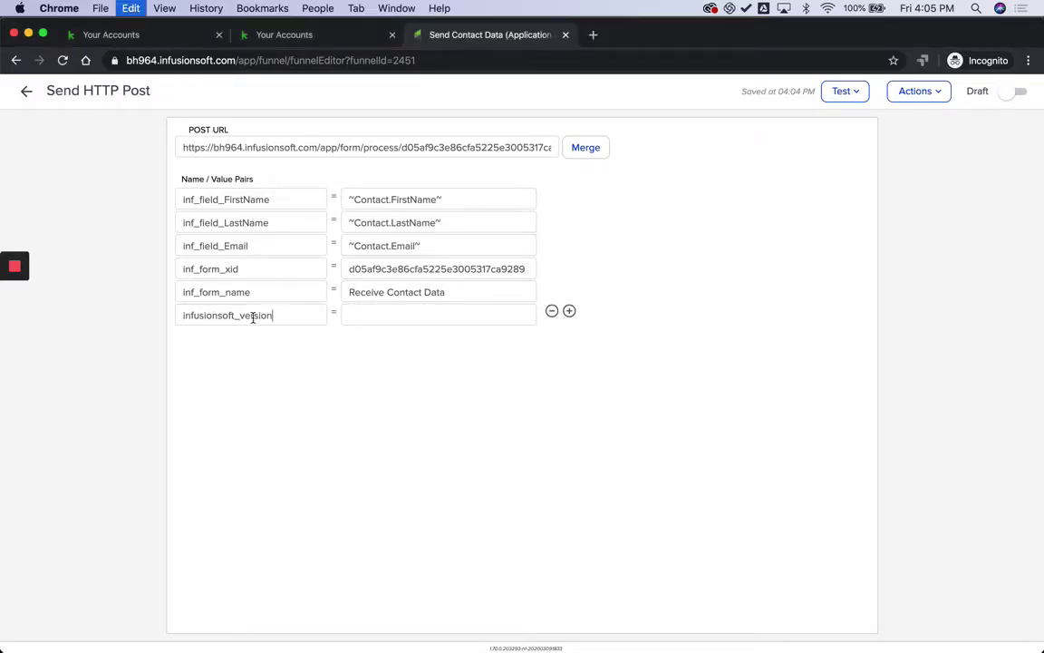
key(super+Tab)
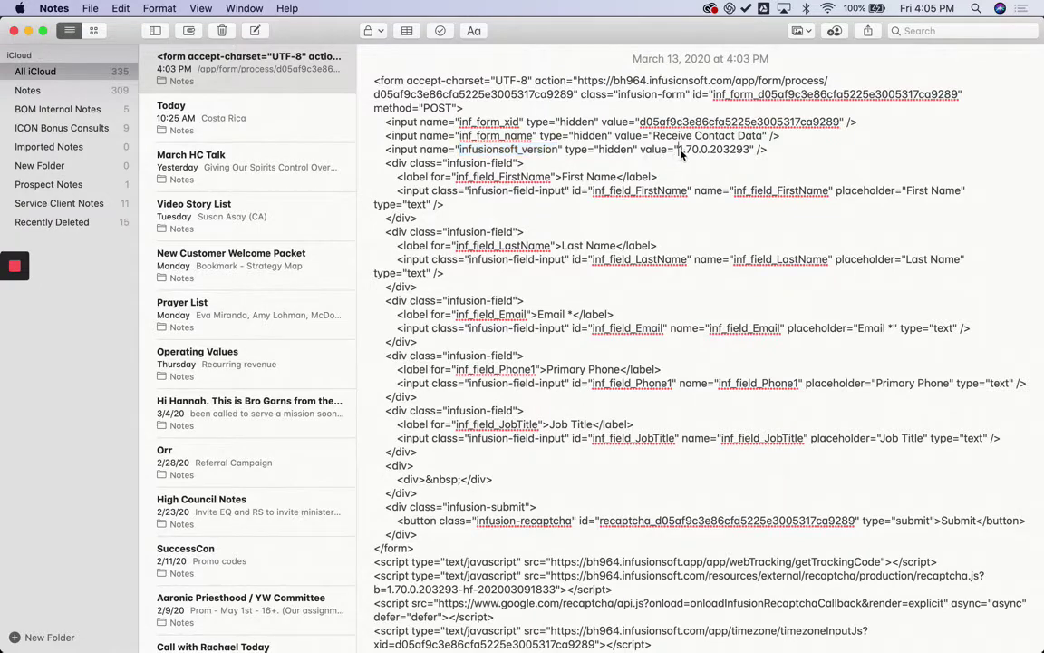
drag(679, 150, 750, 154)
key(super+c)
key(super+Tab)
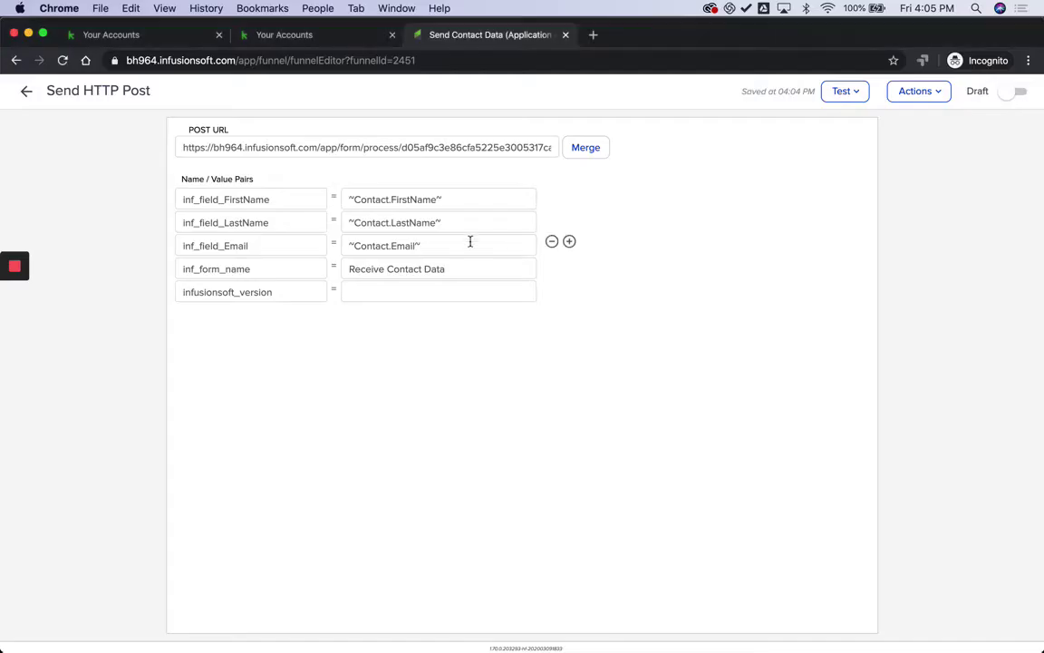
click(389, 289)
key(super+v)
Step: Find the phone field in the form HTML and add a row named inf_field_Phone1
key(super+Tab)
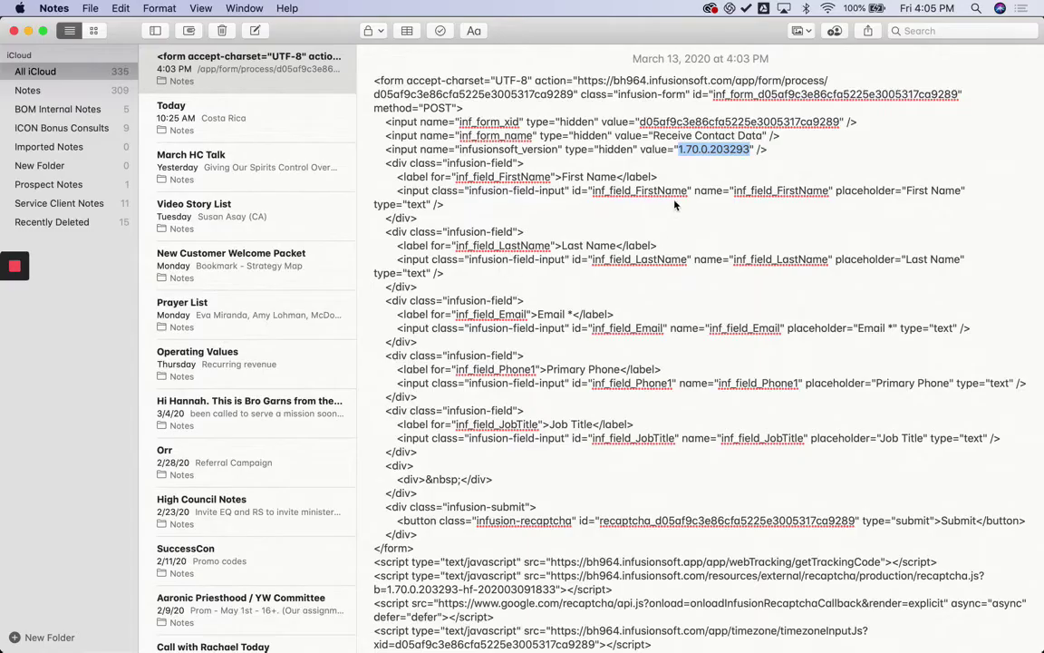
click(622, 179)
triple_click(626, 195)
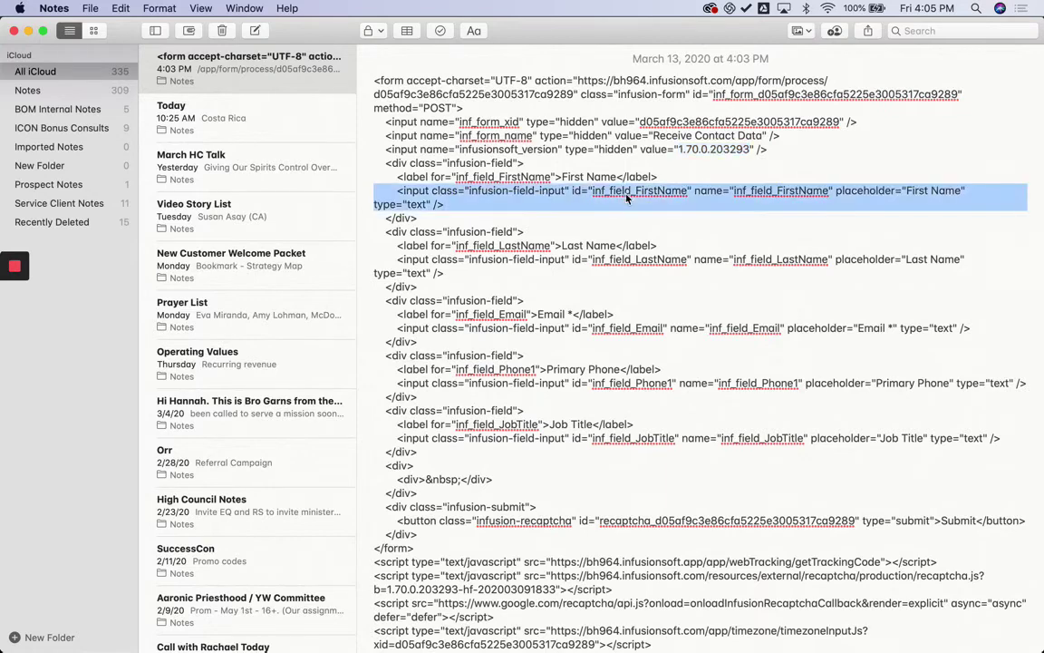
double_click(630, 251)
triple_click(634, 262)
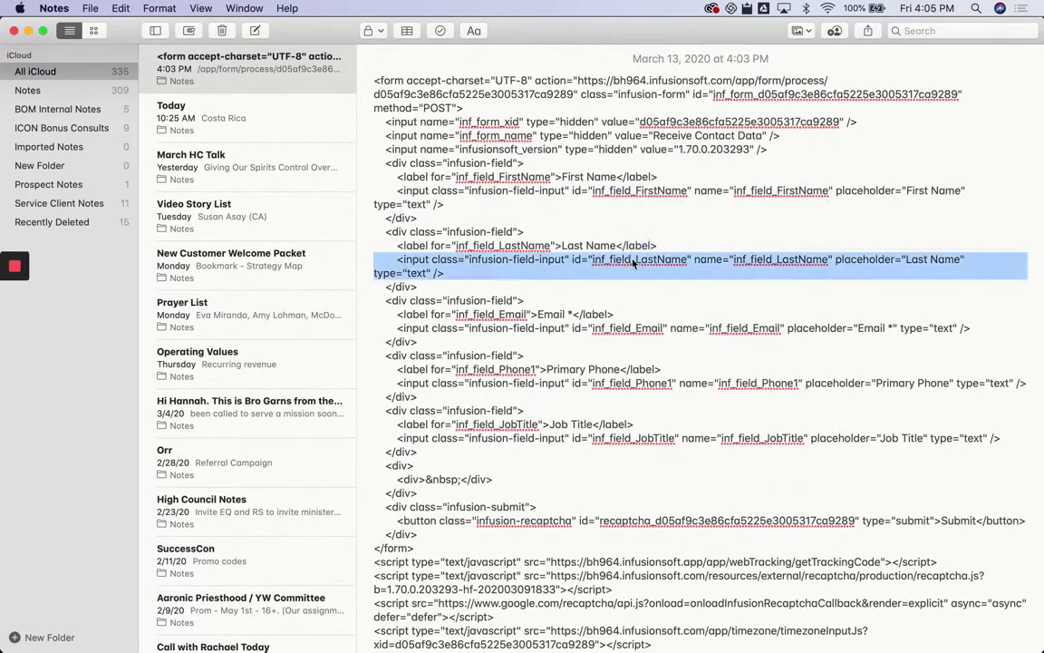
triple_click(639, 330)
click(621, 385)
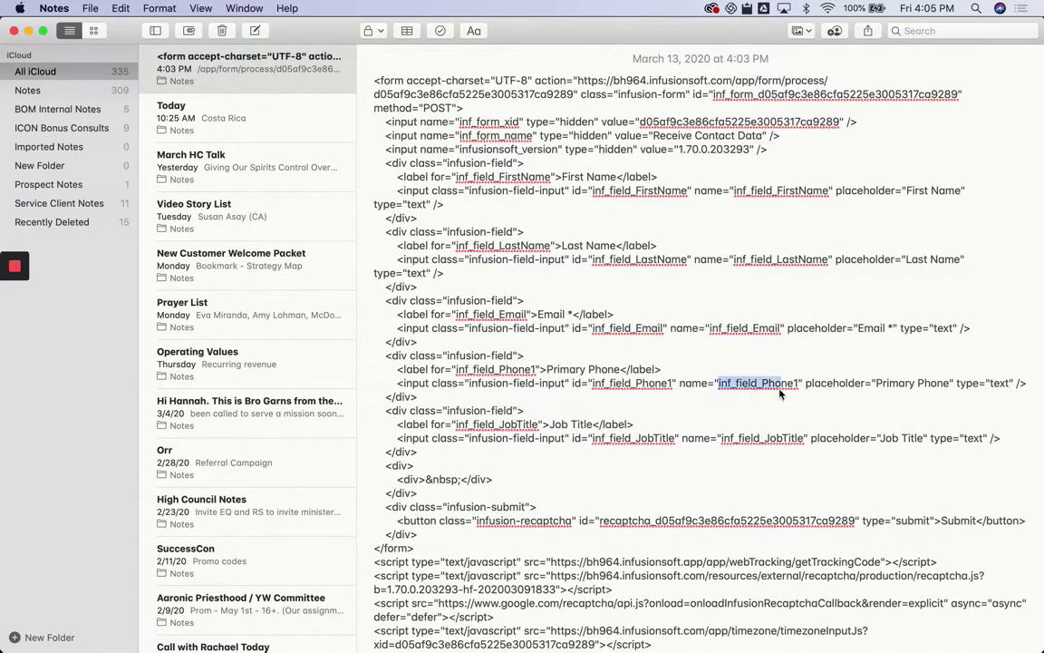
drag(780, 393, 800, 391)
key(super+Tab)
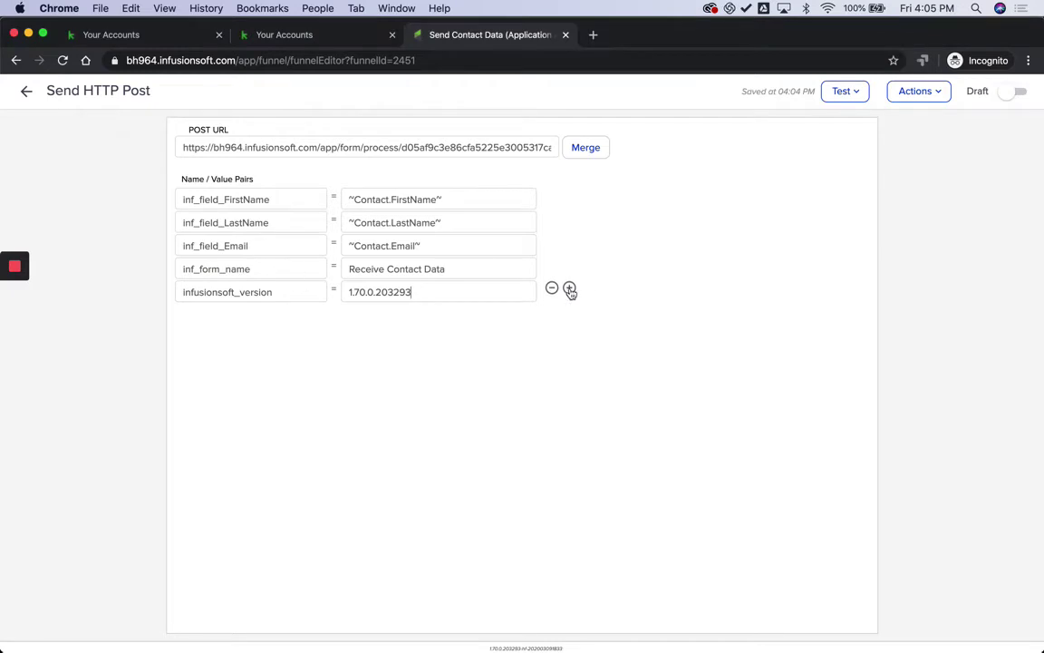
click(569, 292)
click(275, 313)
key(super+v)
Step: Set the inf_field_Phone1 value to the contact's phone merge field ~Contact.Phone1~
key(super+Tab)
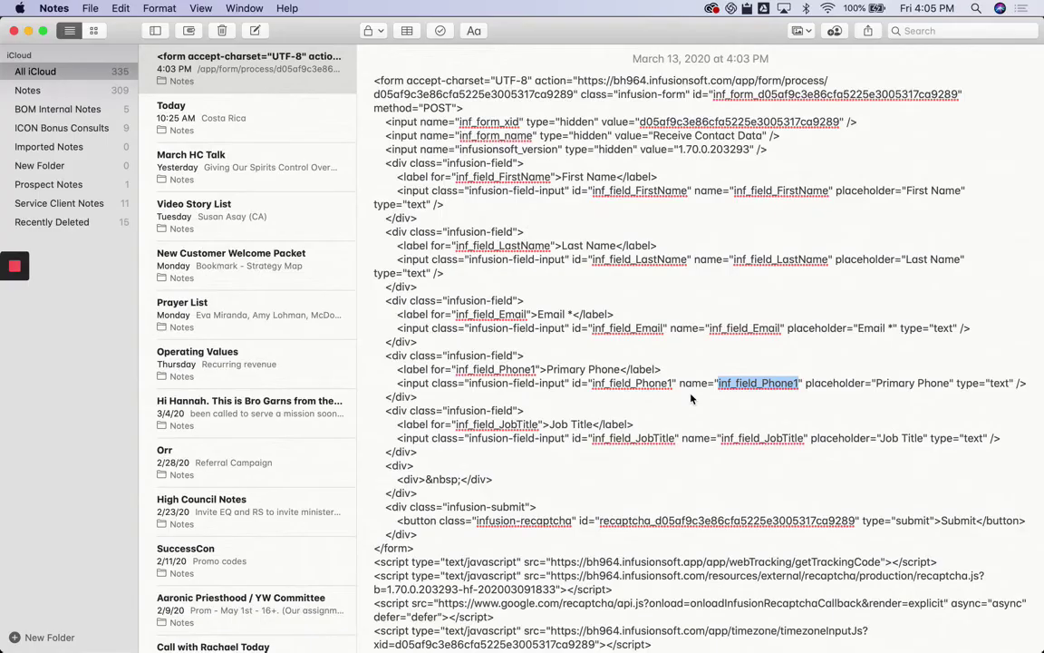
key(super+Tab)
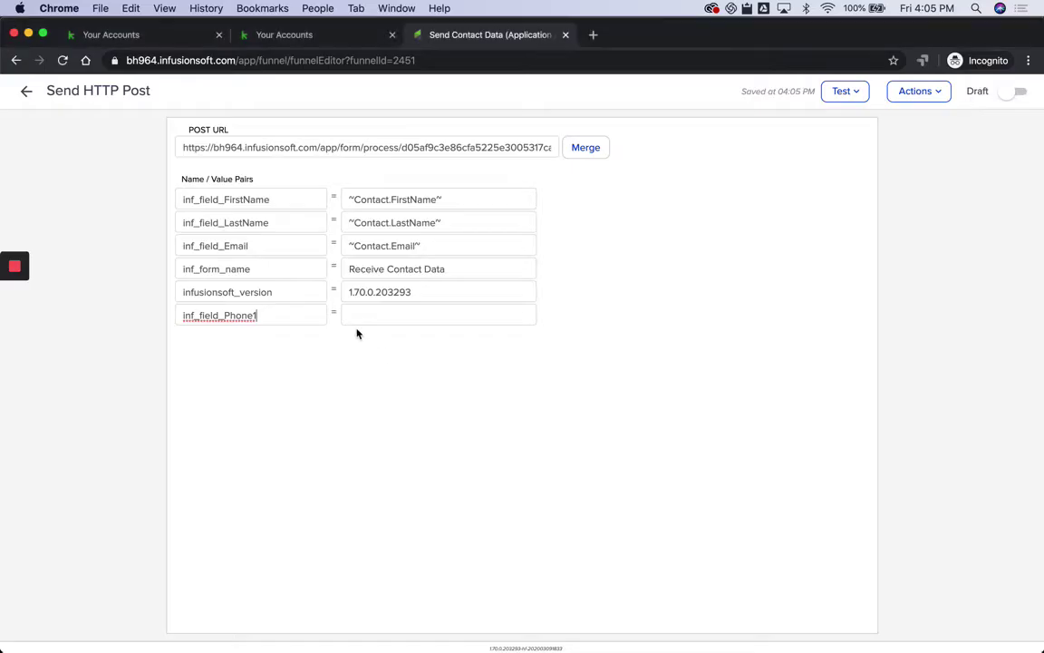
click(383, 313)
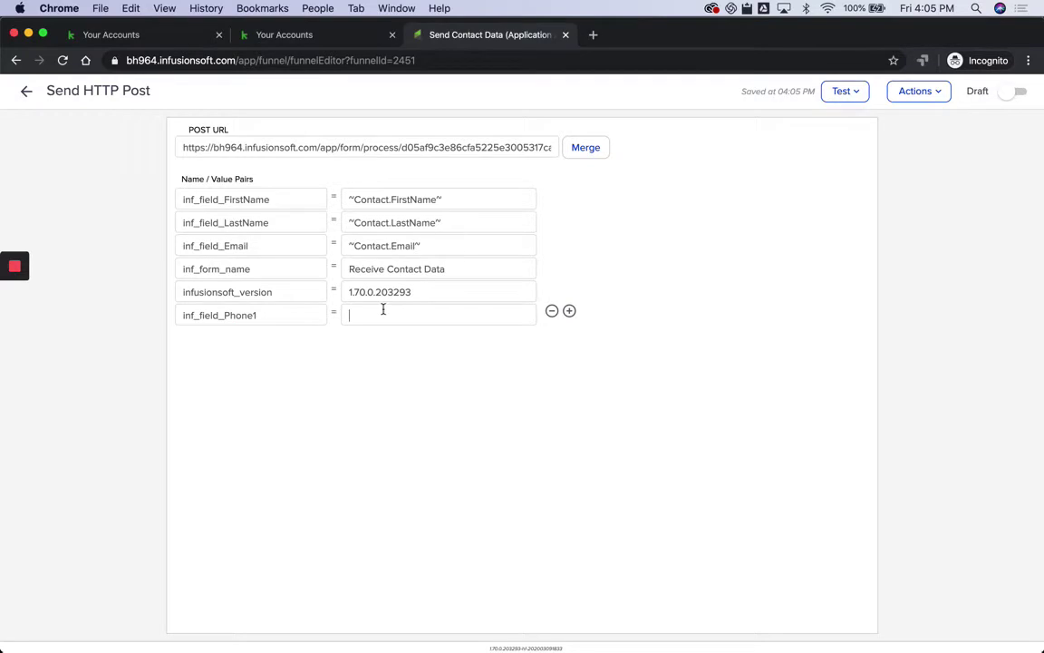
click(591, 148)
click(885, 164)
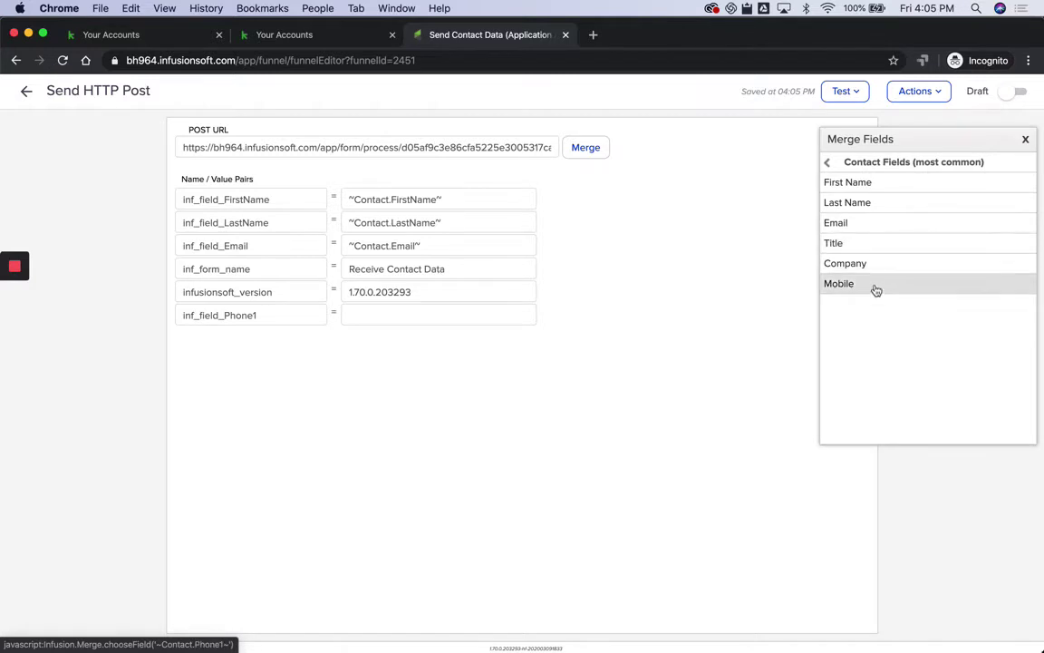
click(876, 286)
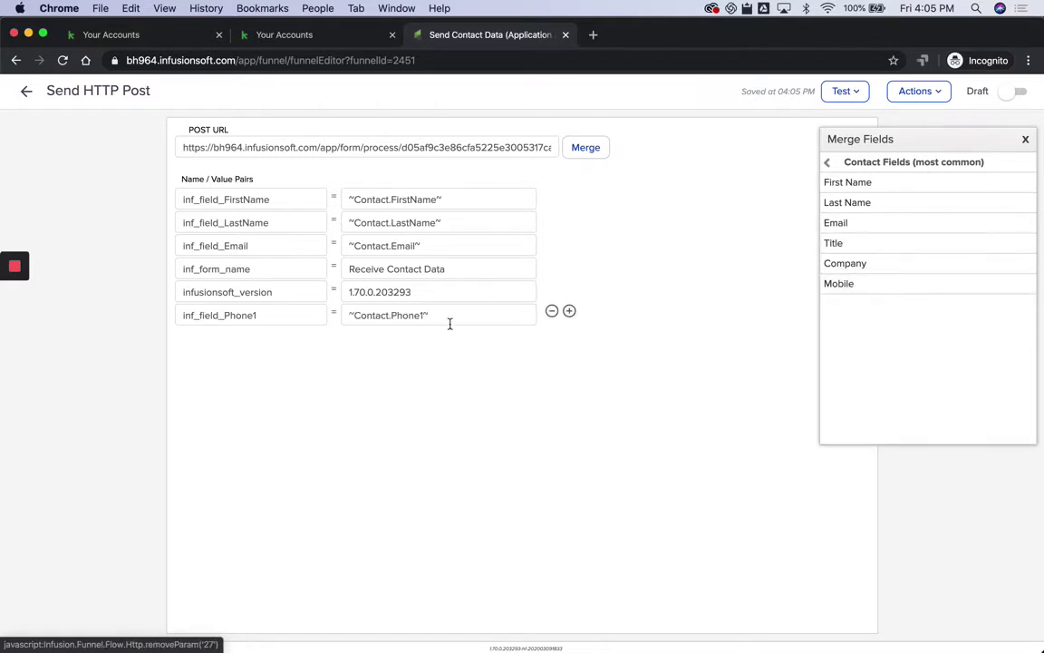
Step: Add another row named inf_field_JobTitle, copied from the form HTML
click(569, 311)
key(super+Tab)
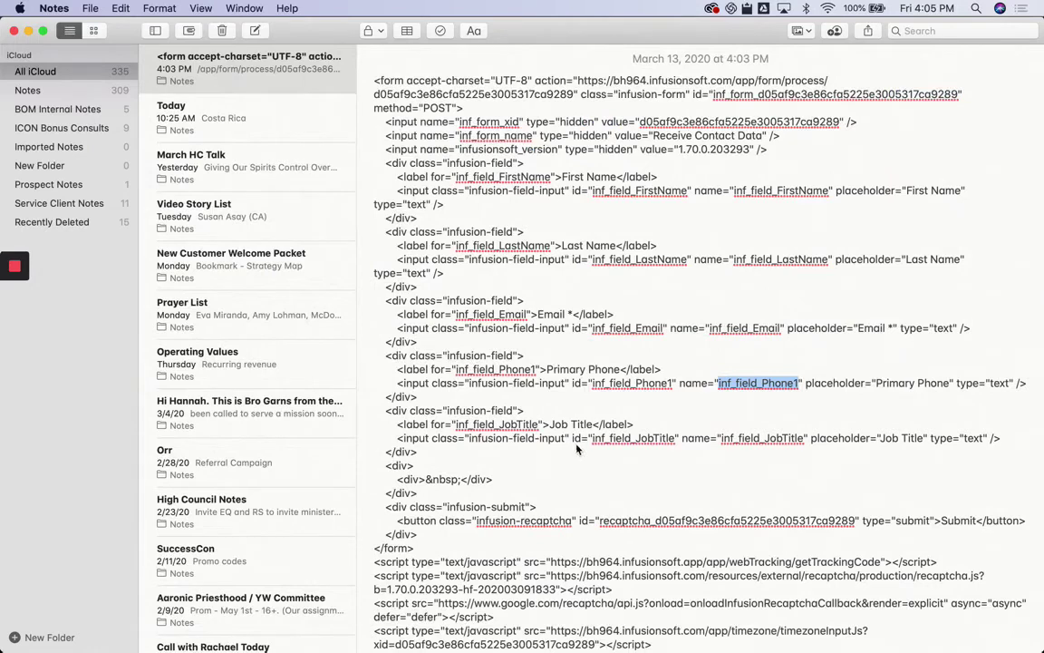
drag(722, 438, 803, 441)
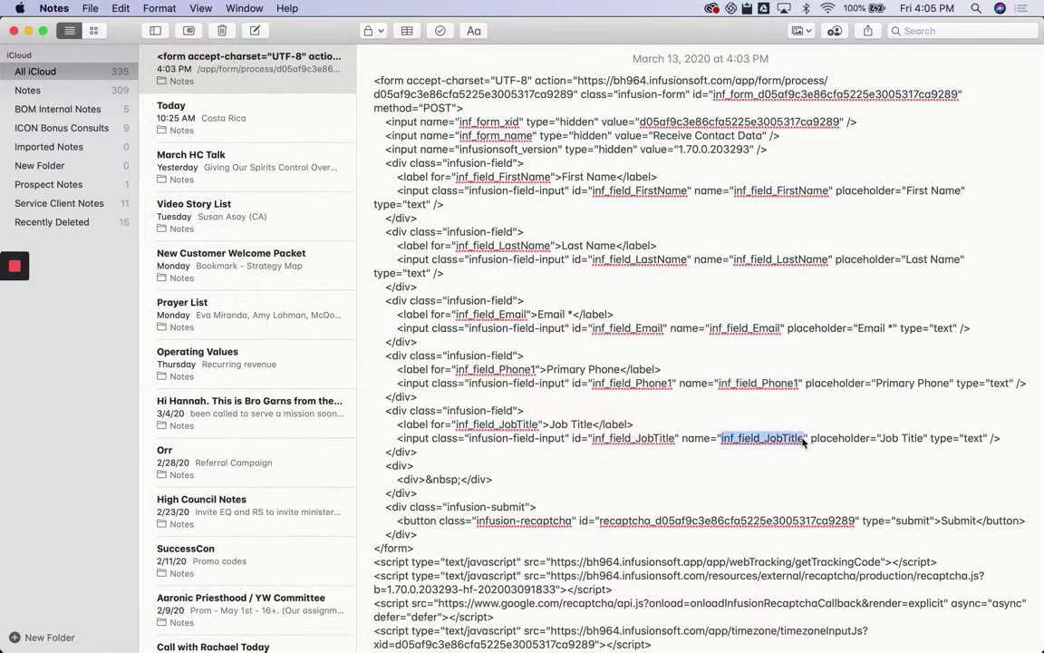
key(super+c)
key(super+Tab)
click(275, 338)
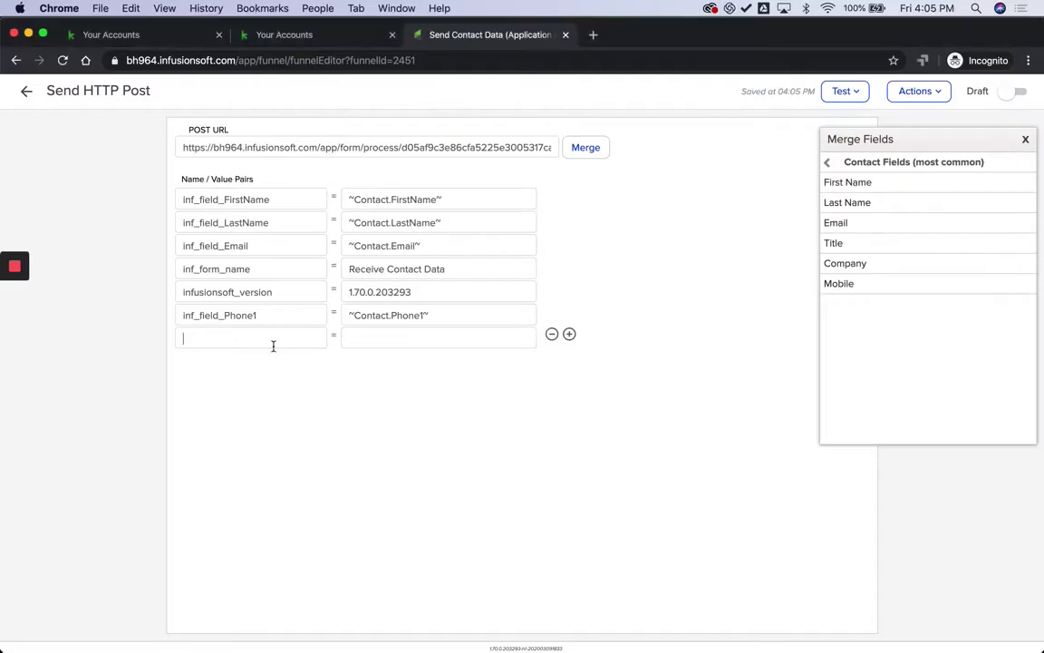
key(super+v)
Step: Set the inf_field_JobTitle value to the ~Contact.JobTitle~ merge field
click(392, 334)
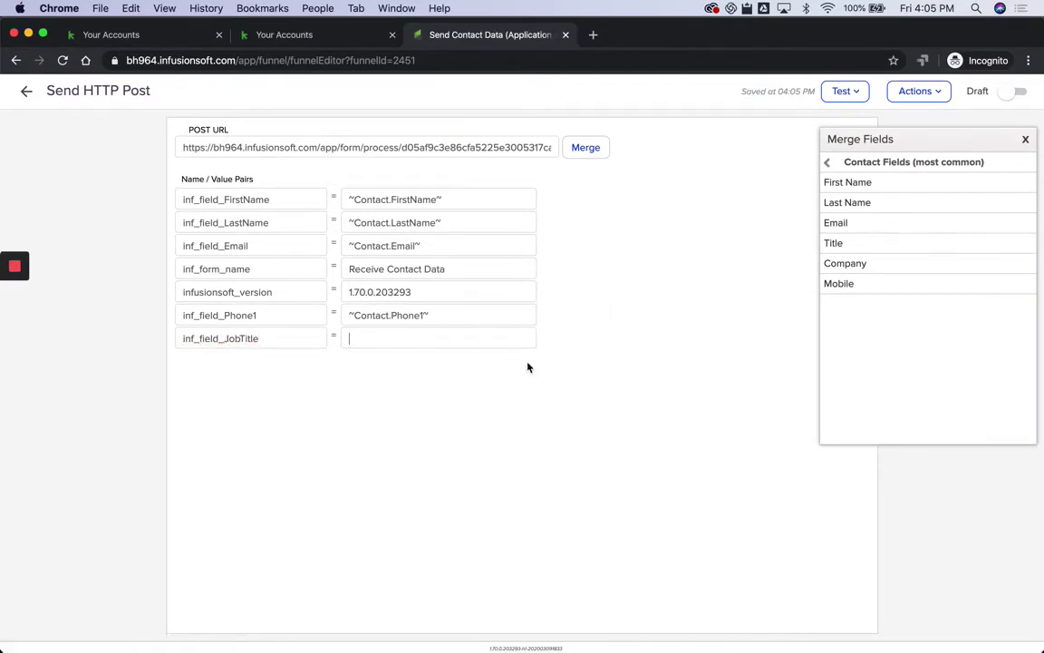
click(594, 150)
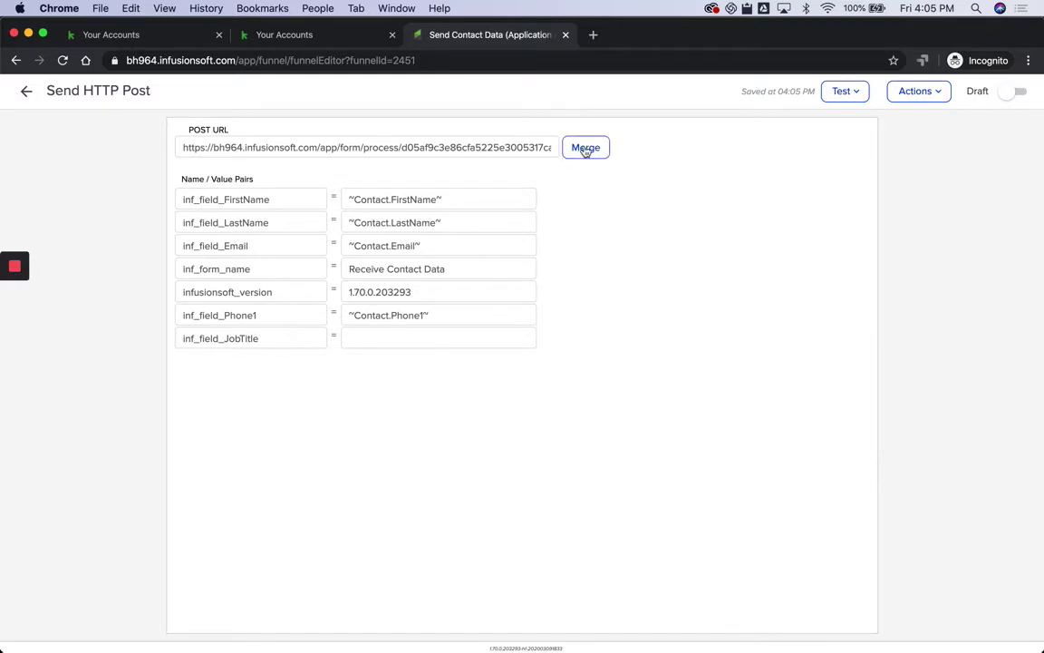
click(585, 148)
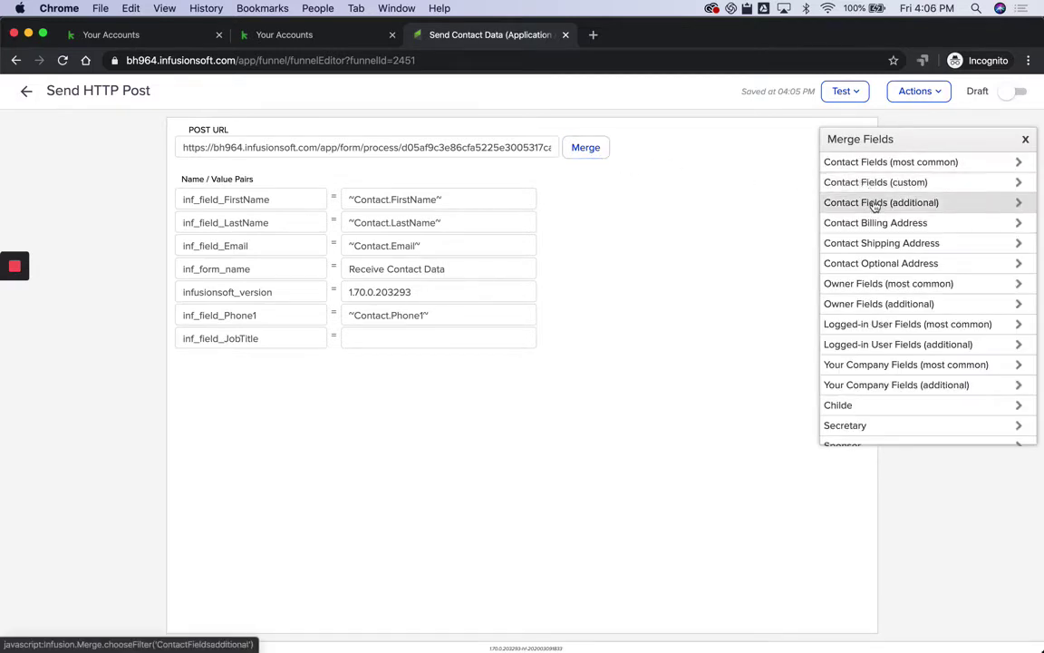
click(876, 204)
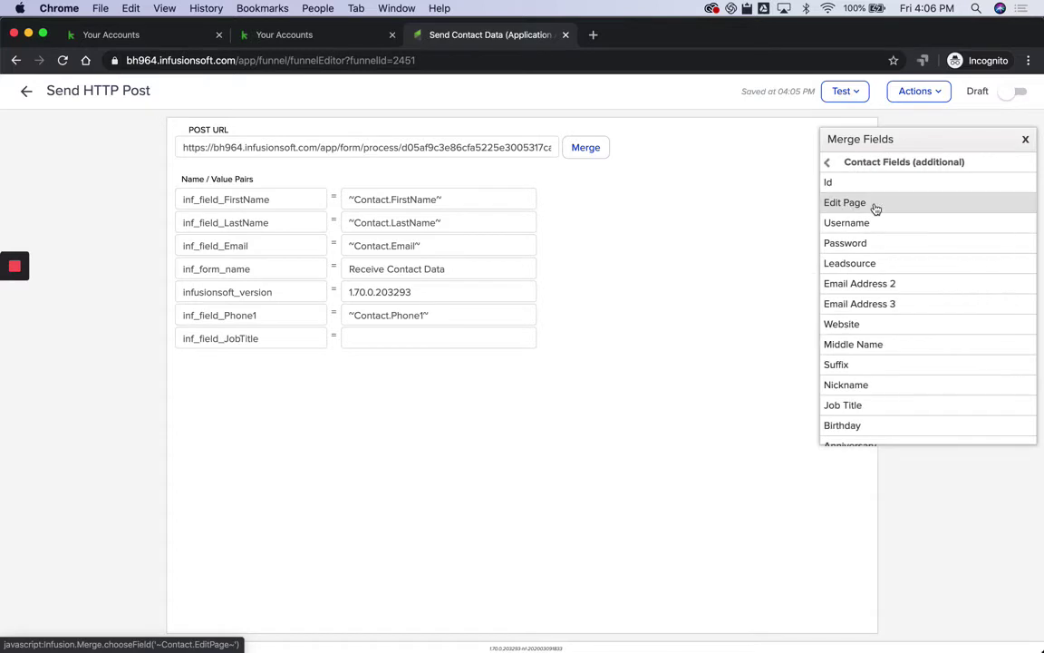
scroll(862, 372, down, 1)
click(862, 375)
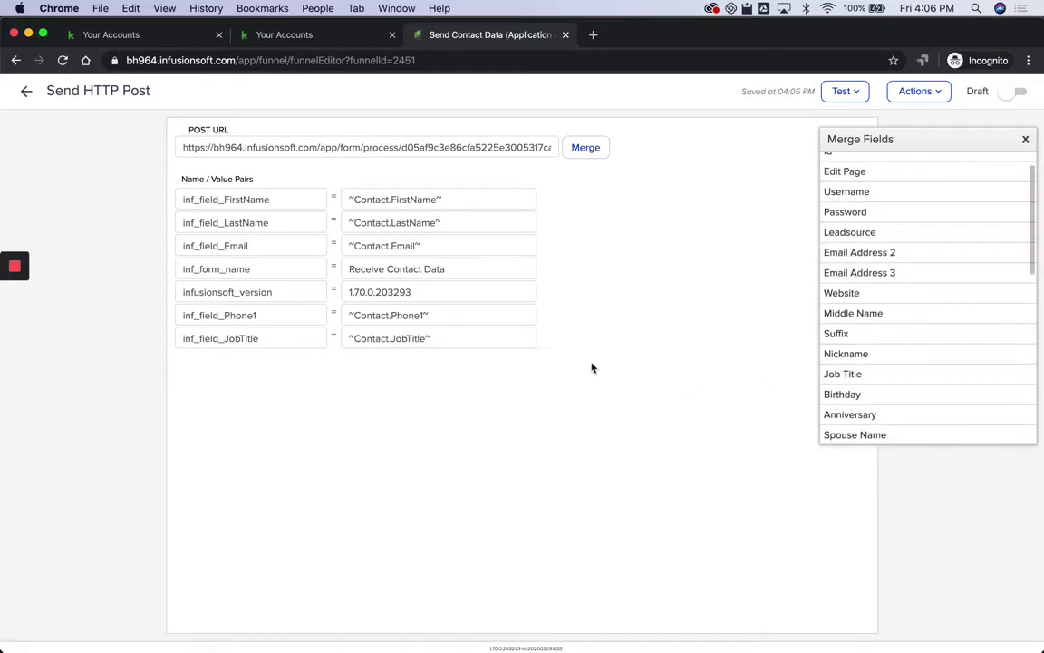
key(super+Tab)
scroll(646, 560, down, 1)
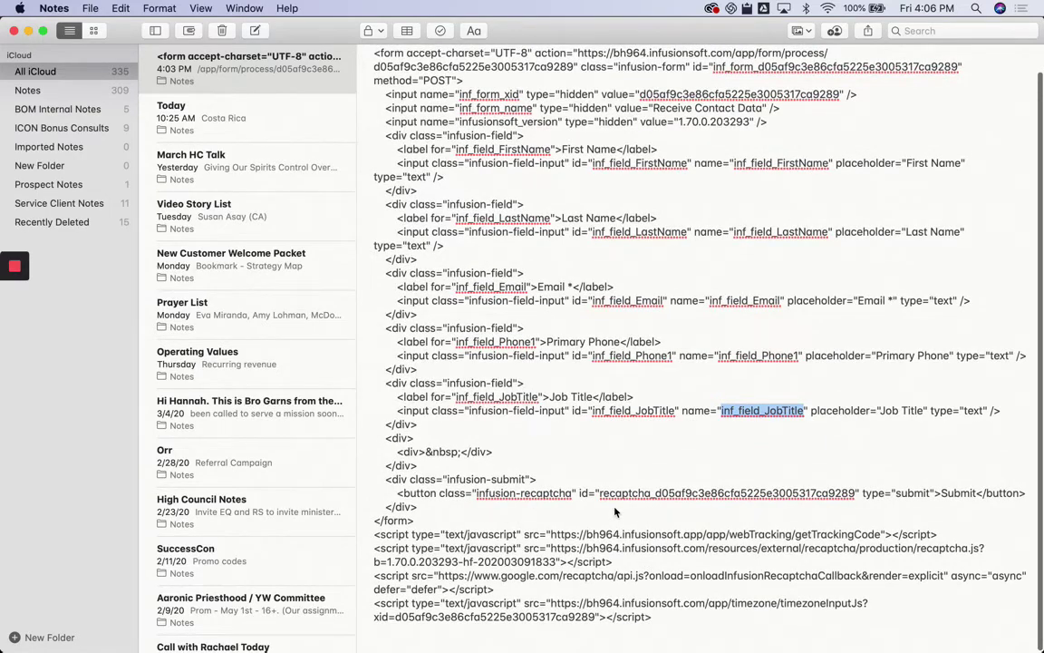
key(super+Tab)
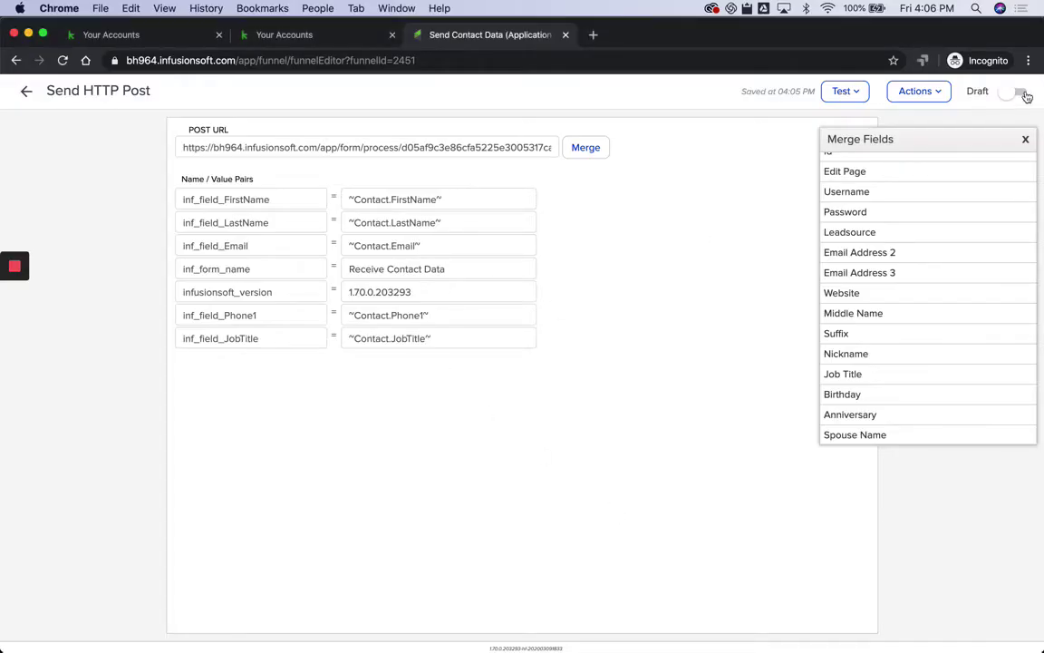
Step: Switch the HTTP Post step and its sequence from Draft to Ready
click(1025, 94)
click(27, 92)
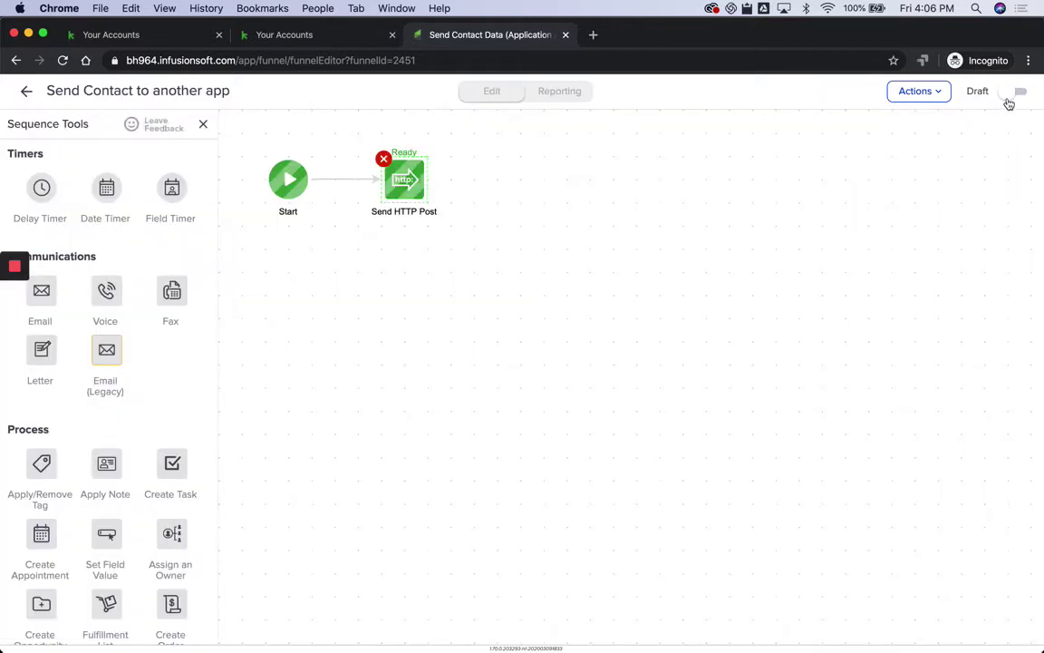
click(1010, 95)
click(28, 95)
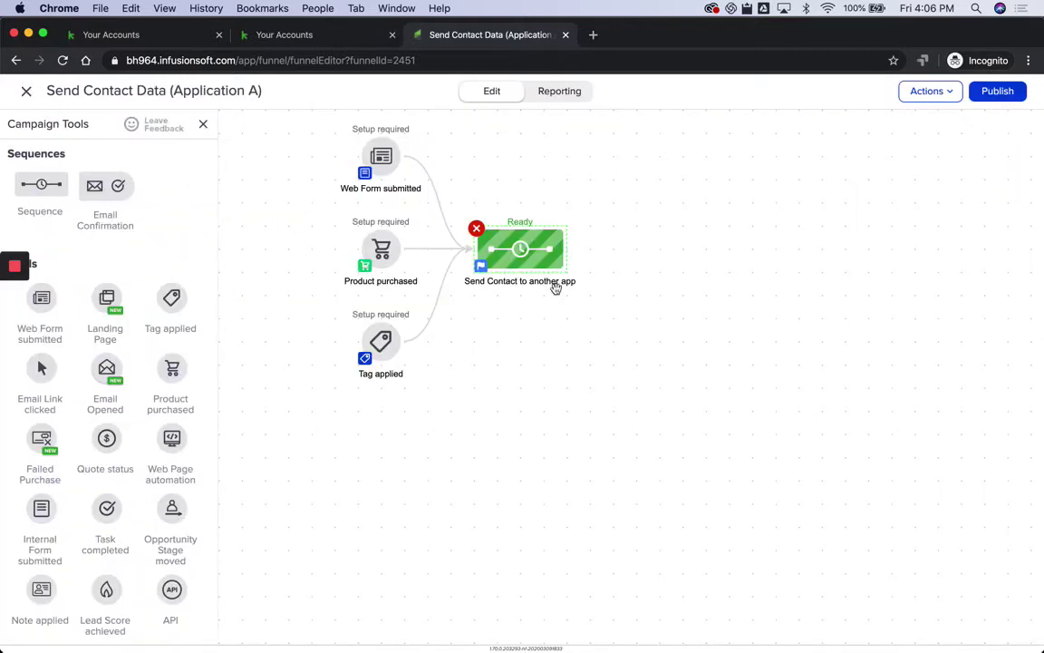
Step: Publish the Send Contact Data (Application A) campaign and close it to the campaign list
click(1000, 95)
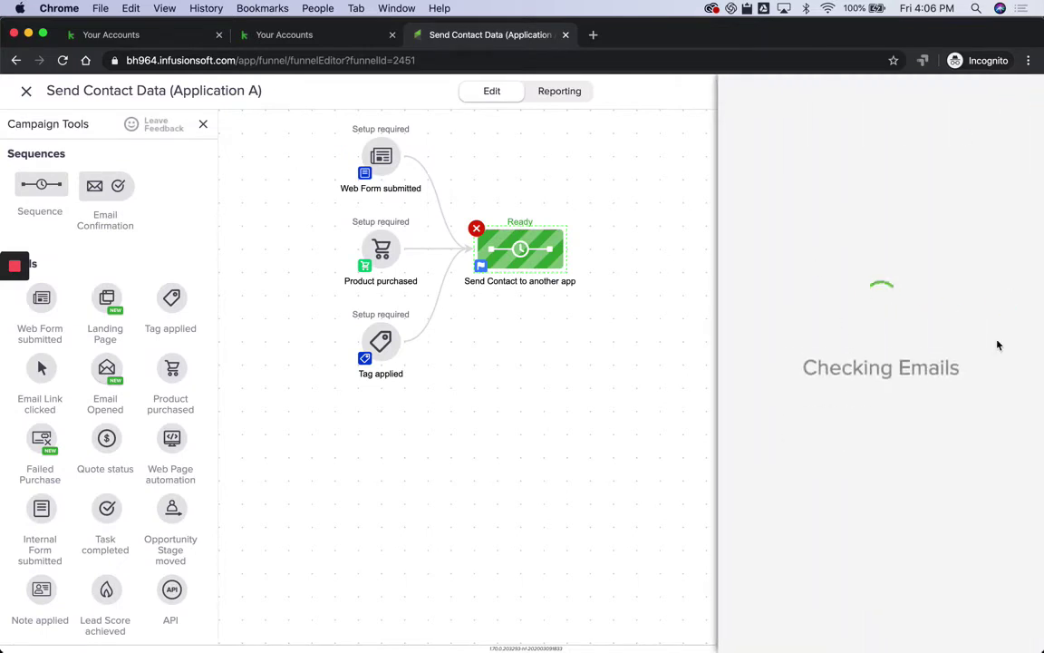
click(996, 406)
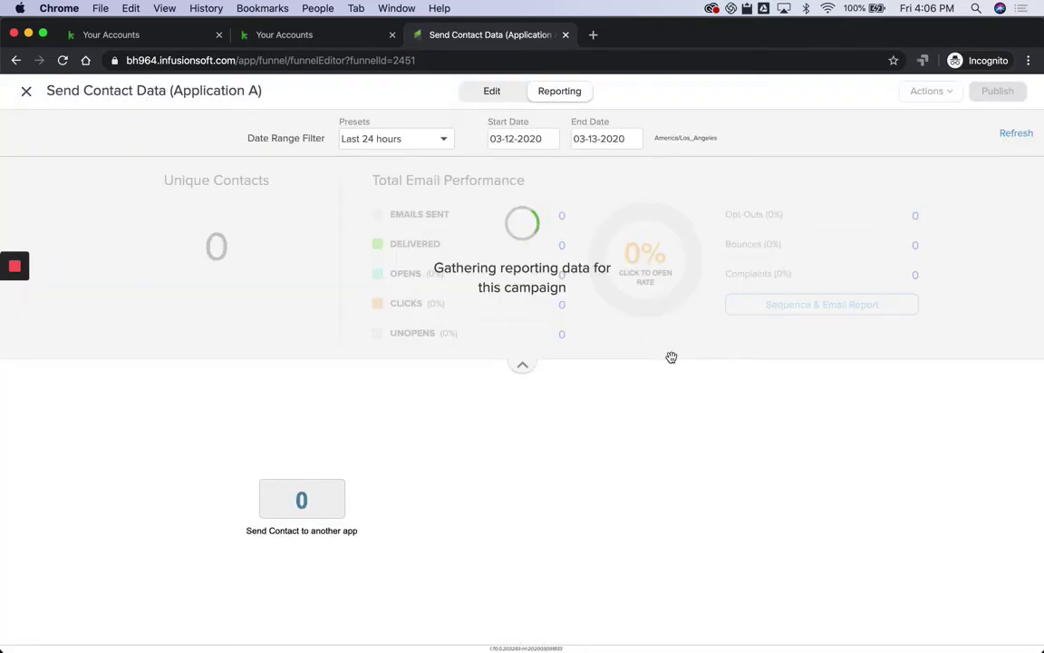
click(26, 93)
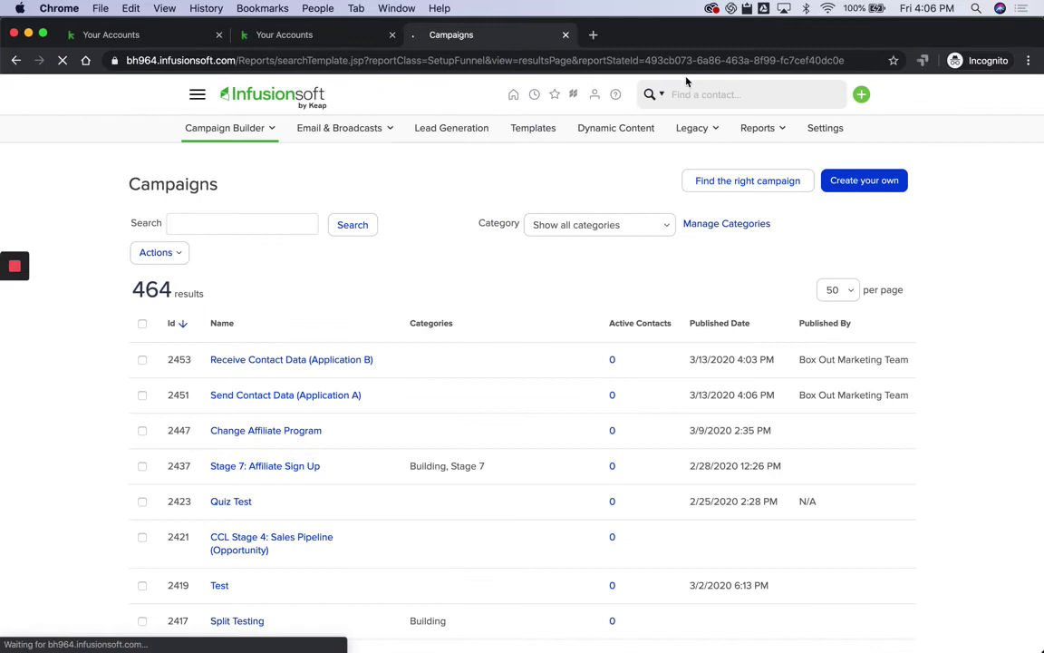
click(693, 94)
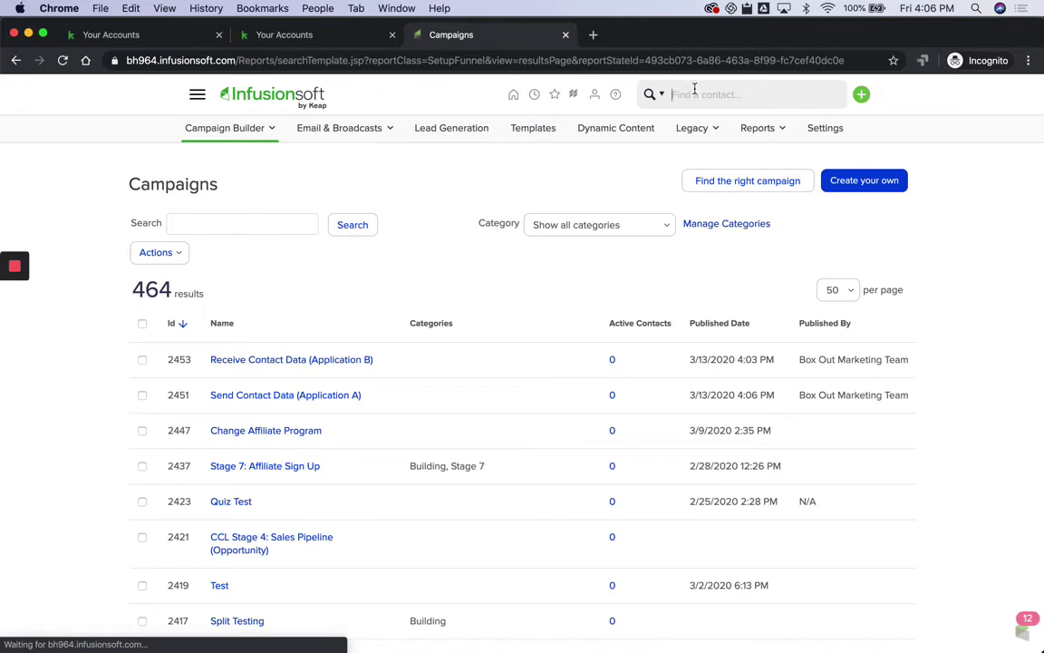
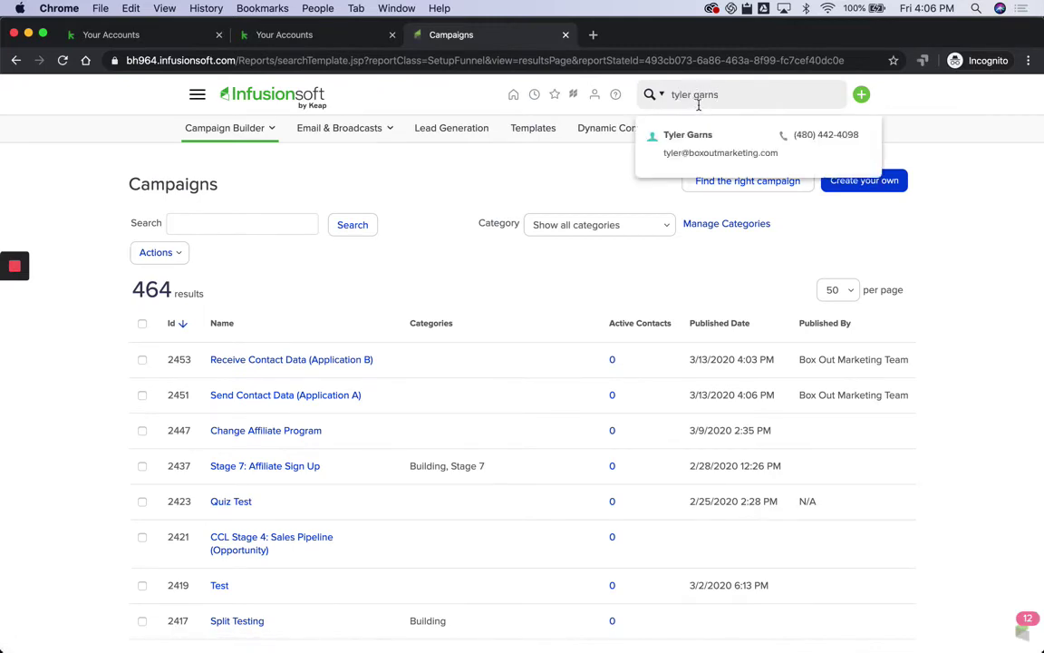
Step: Search for the test contact, open their record, and open the campaign list in a new tab
click(694, 136)
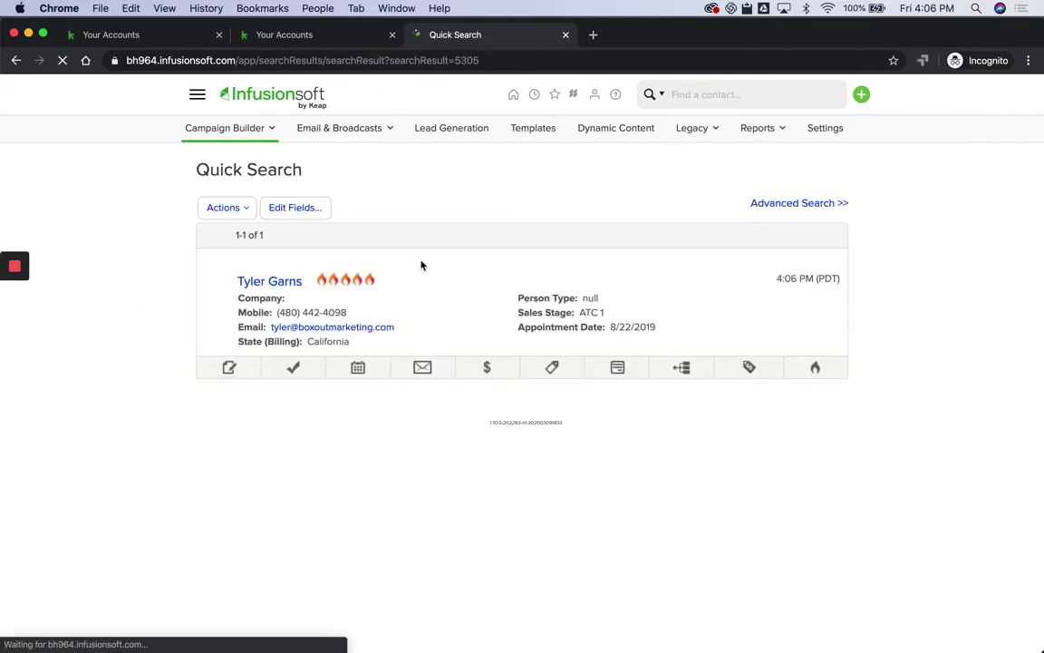
click(681, 368)
click(771, 428)
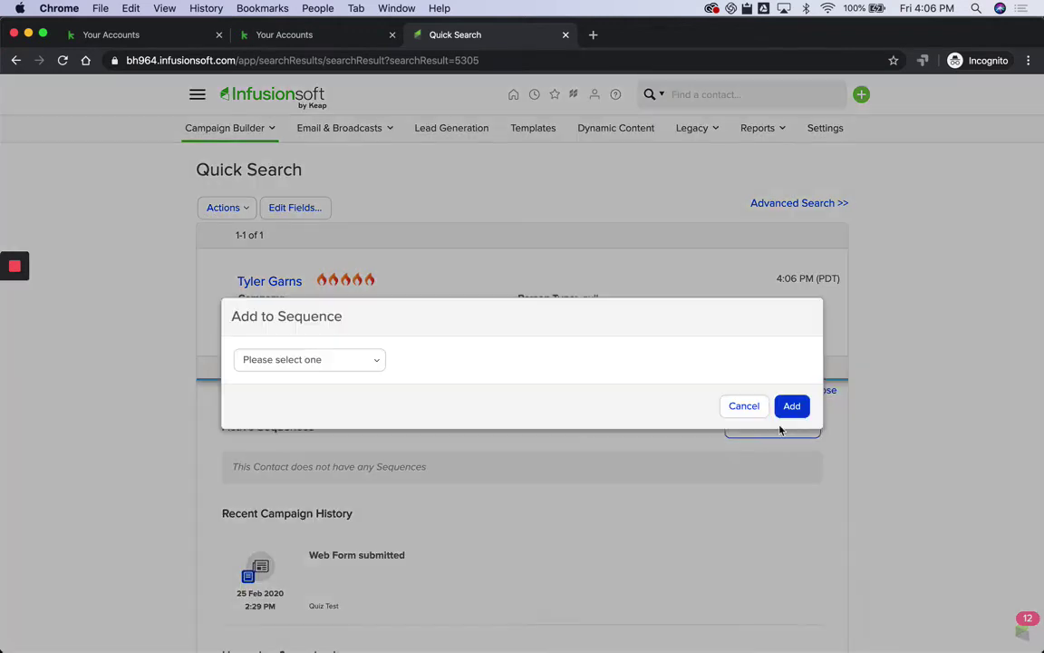
click(339, 361)
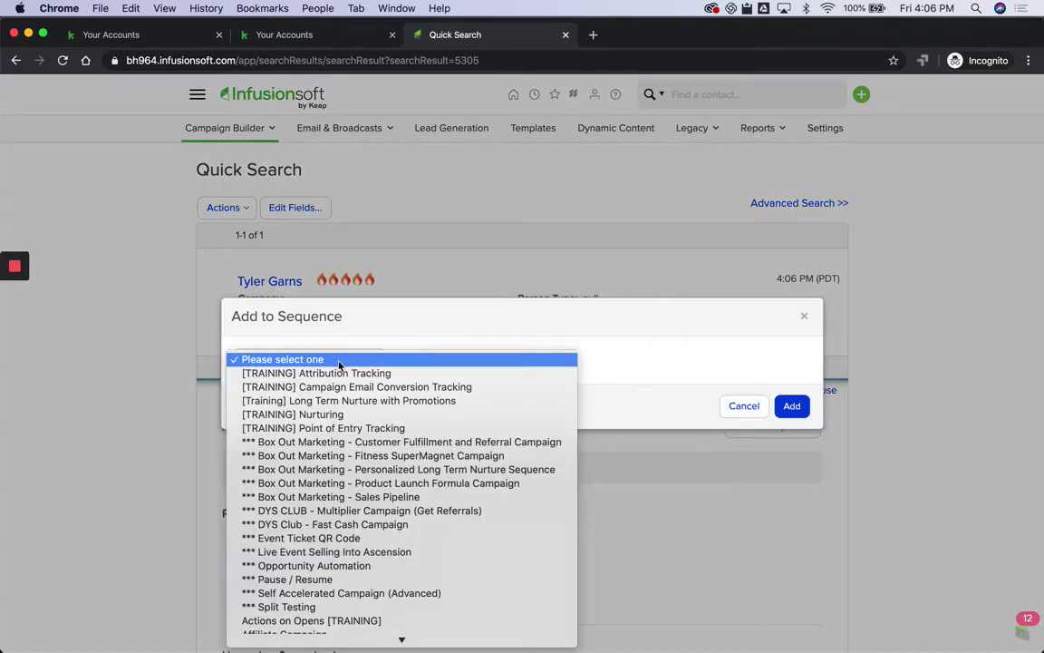
click(404, 193)
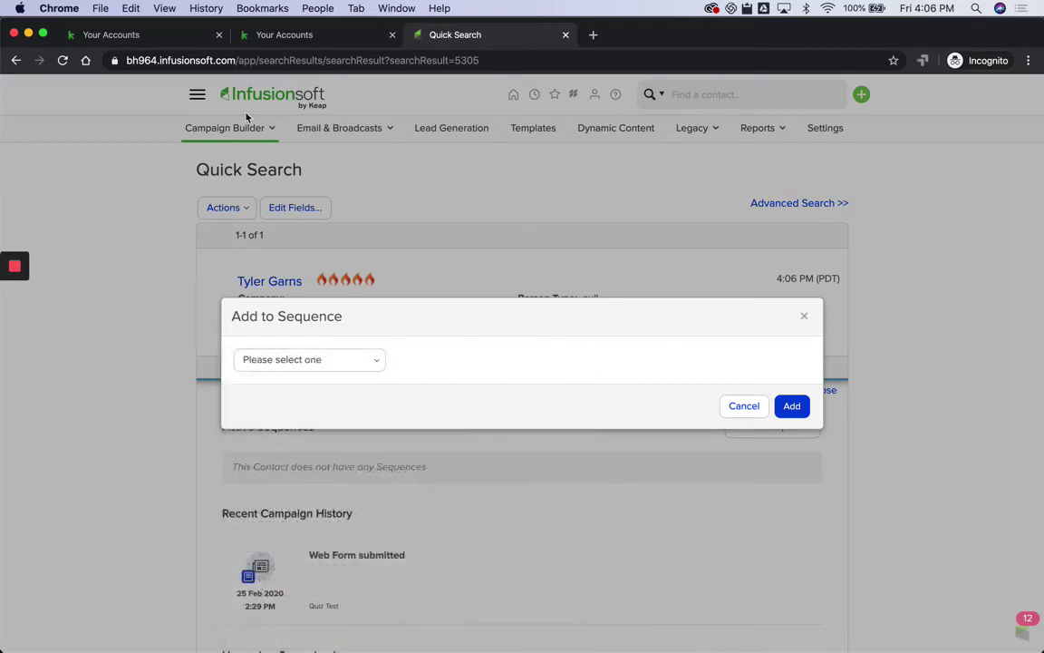
click(744, 406)
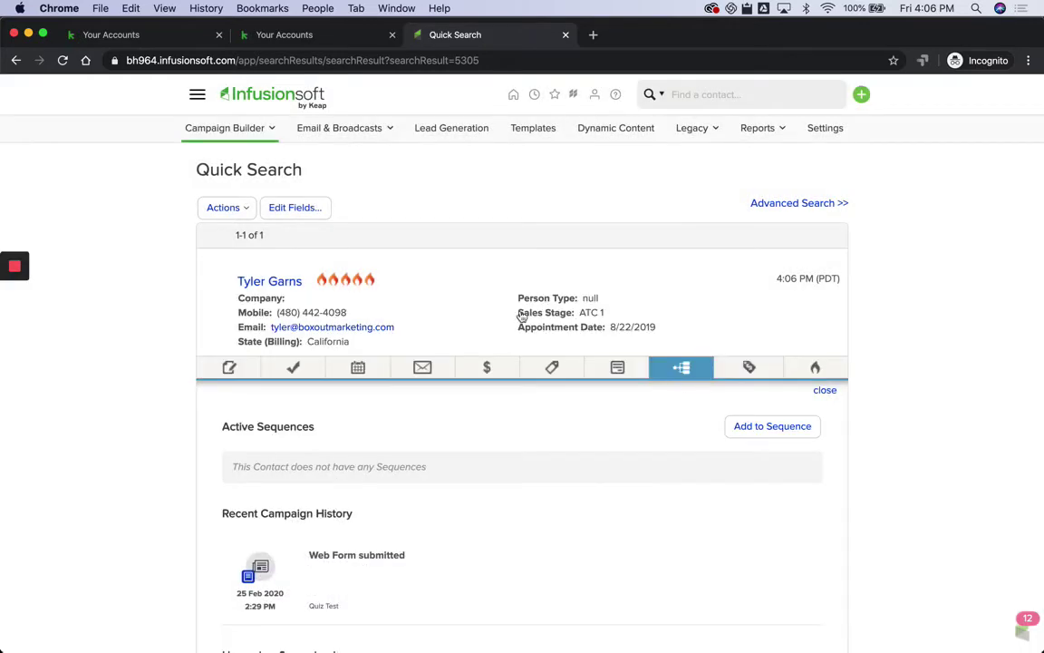
click(197, 96)
super+click(472, 162)
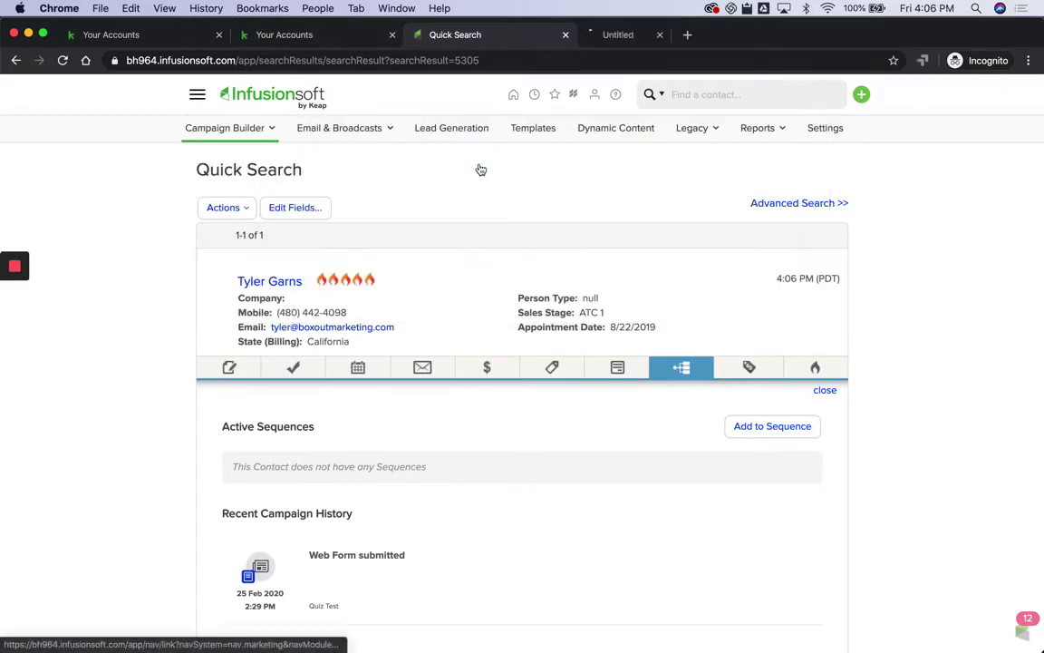
click(634, 36)
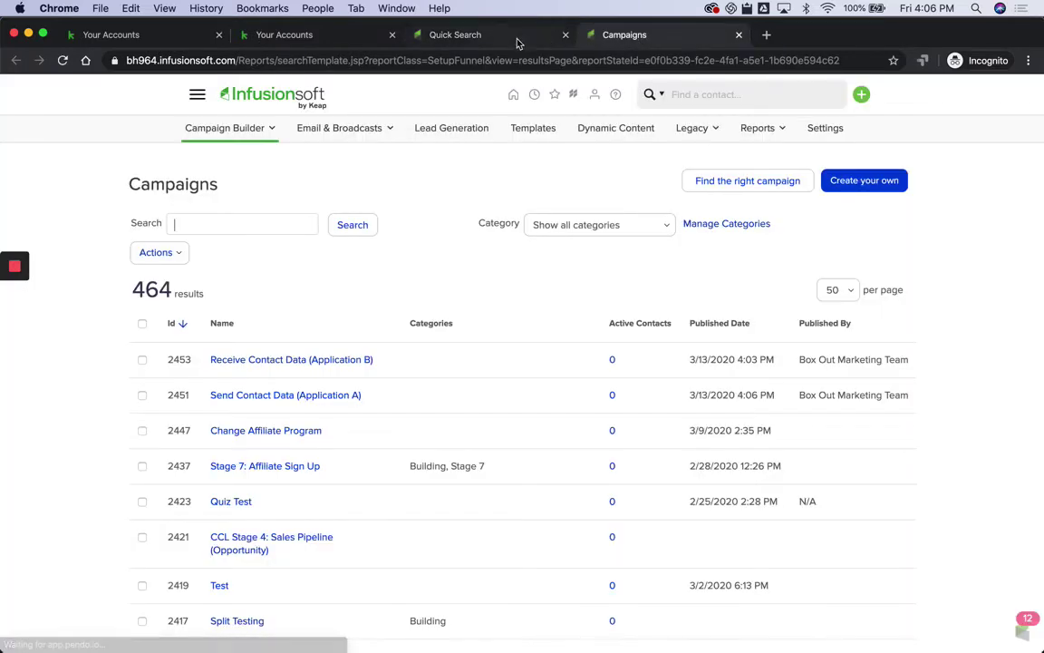
click(517, 41)
Step: Enroll the contact in the Send Contact to another app sequence of Send Contact Data (Application A)
click(761, 432)
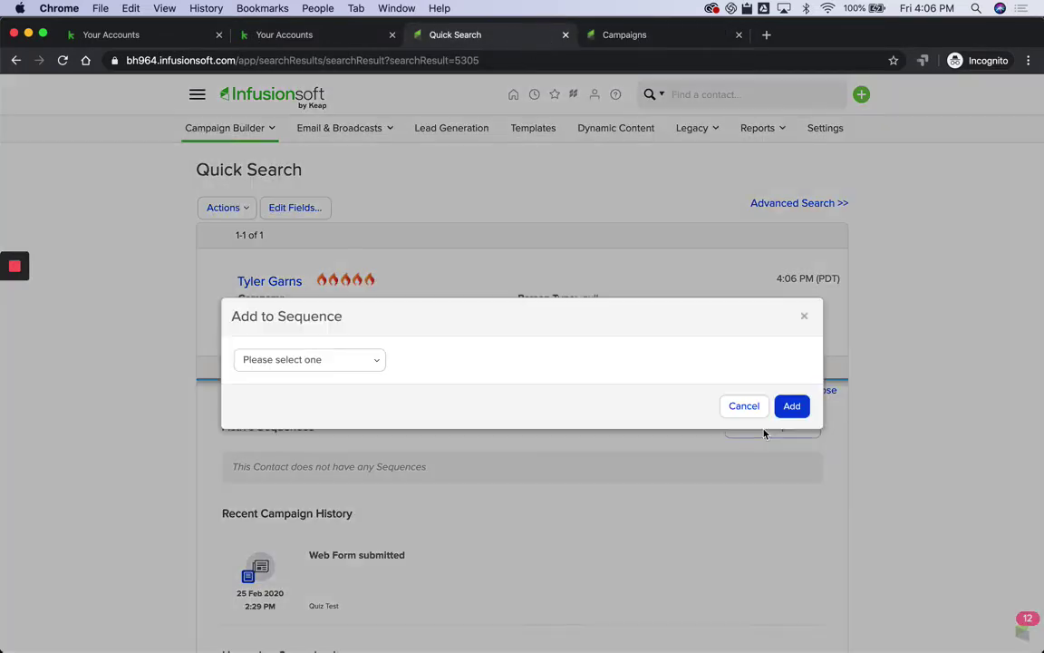
click(337, 359)
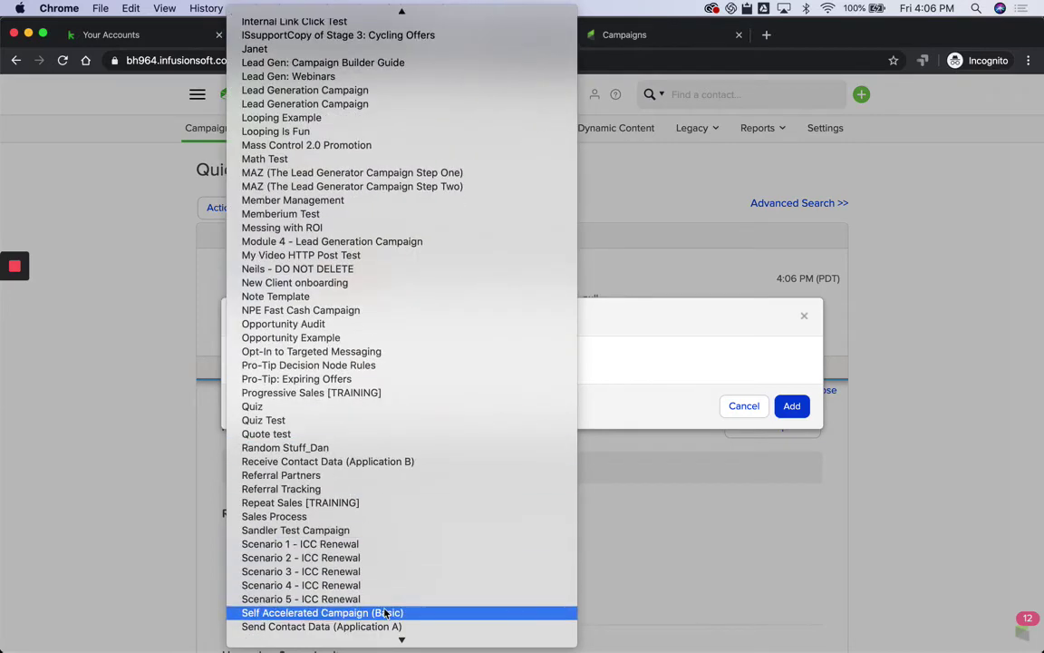
click(384, 628)
click(464, 359)
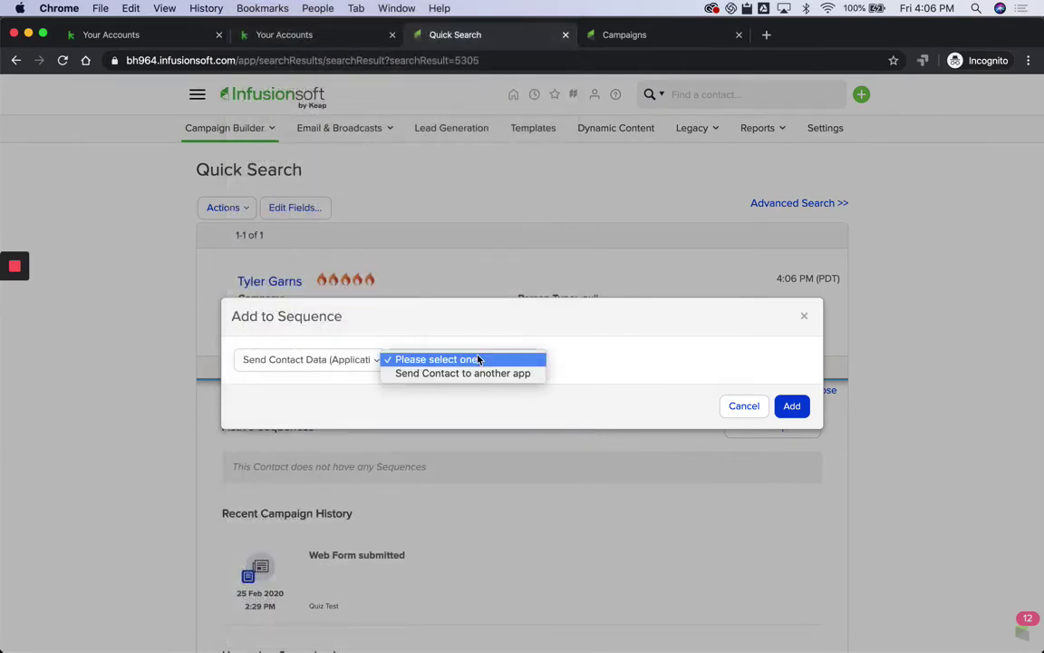
click(483, 374)
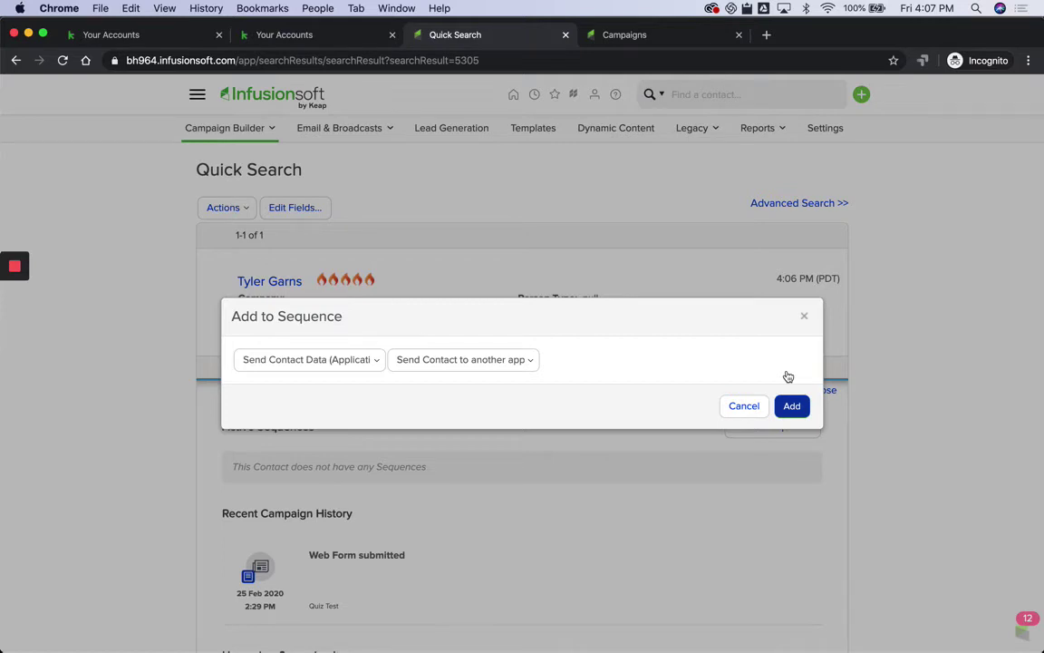
click(791, 405)
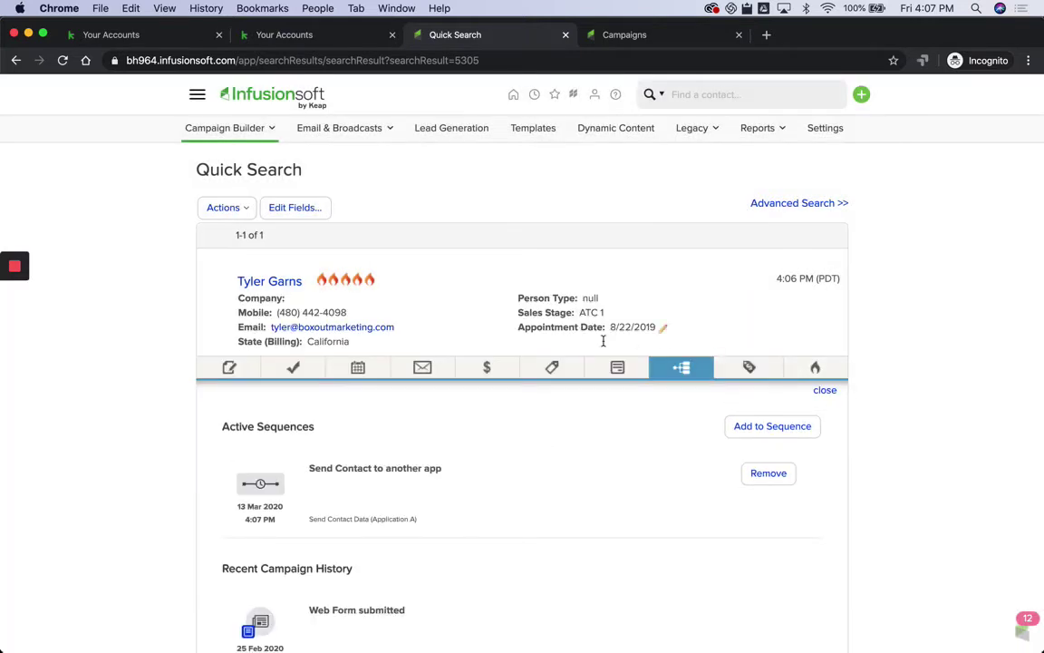
Step: Reload the contact record and check its campaign history for the Send HTTP Post's 308 error
scroll(123, 489, down, 4)
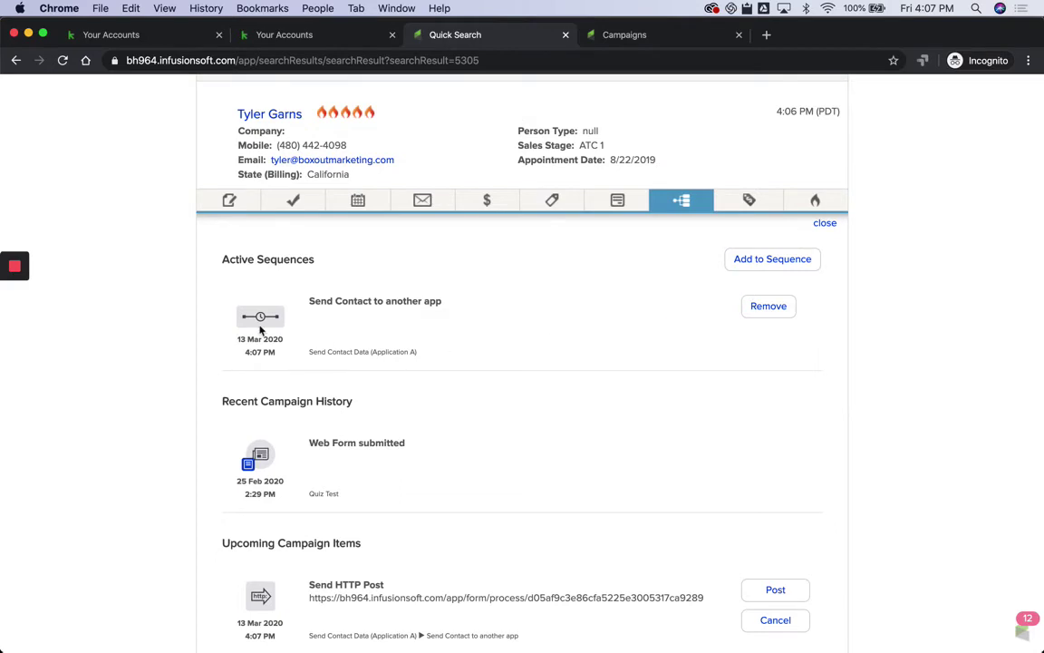
scroll(154, 401, down, 2)
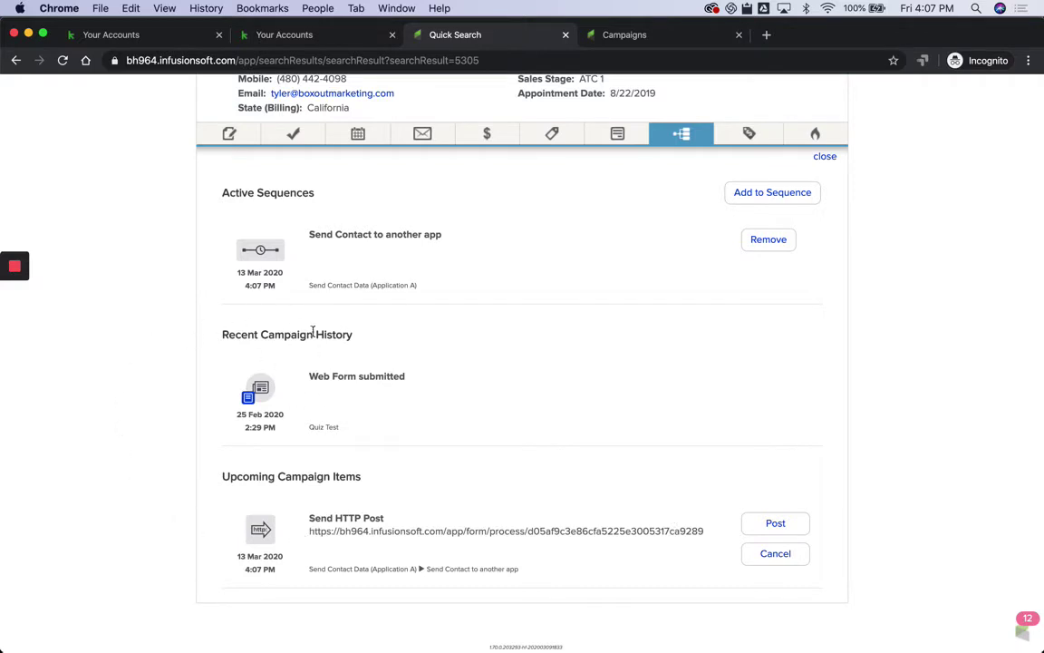
key(super+r)
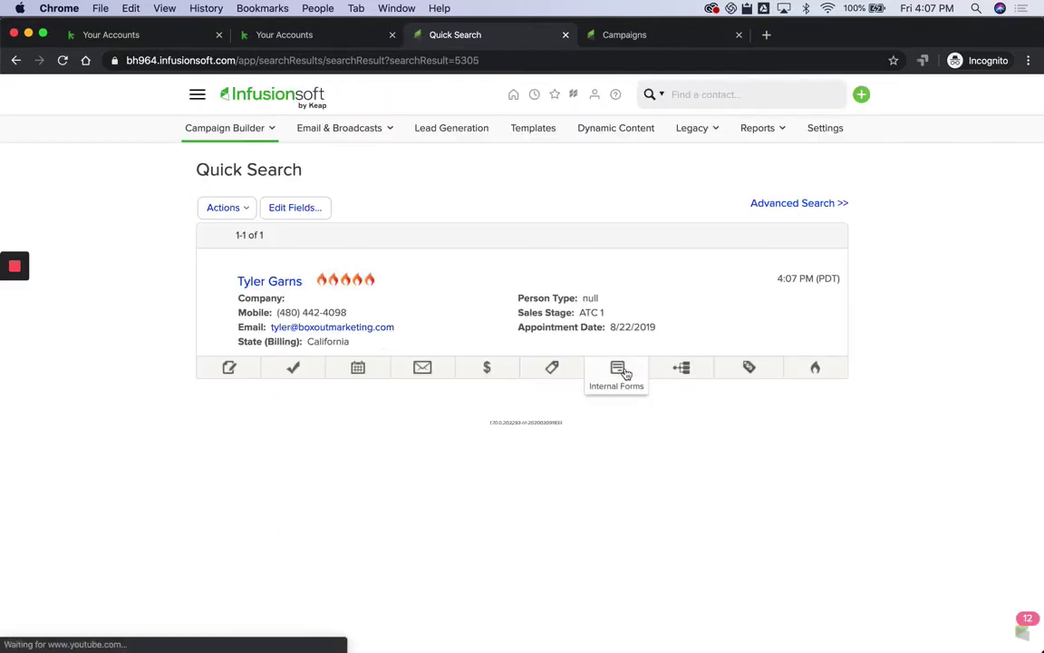
click(625, 373)
scroll(142, 475, down, 2)
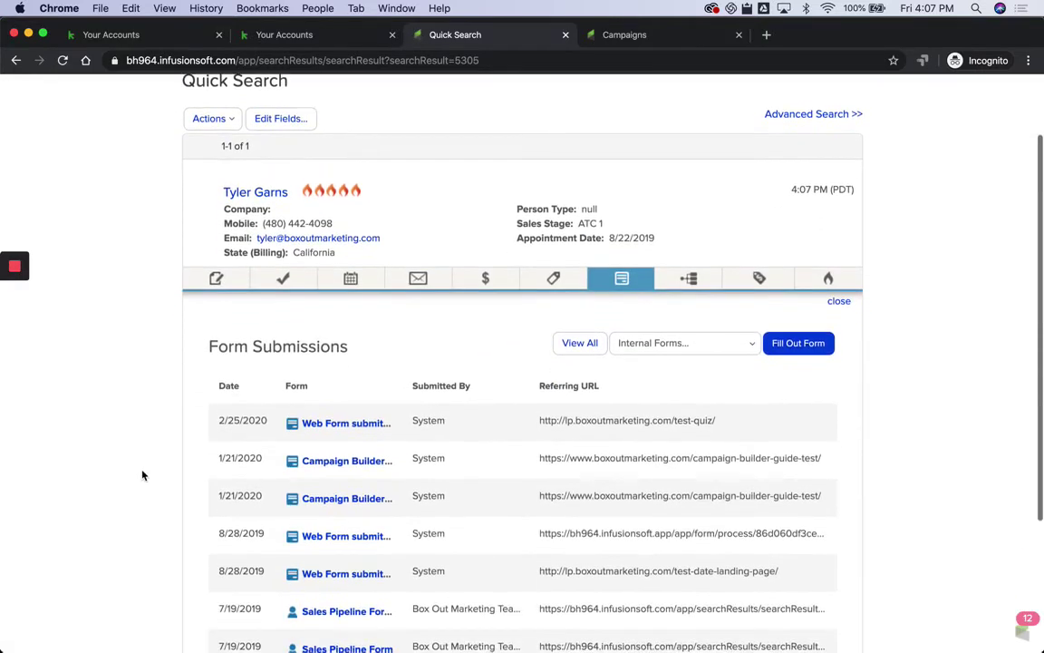
scroll(142, 475, down, 1)
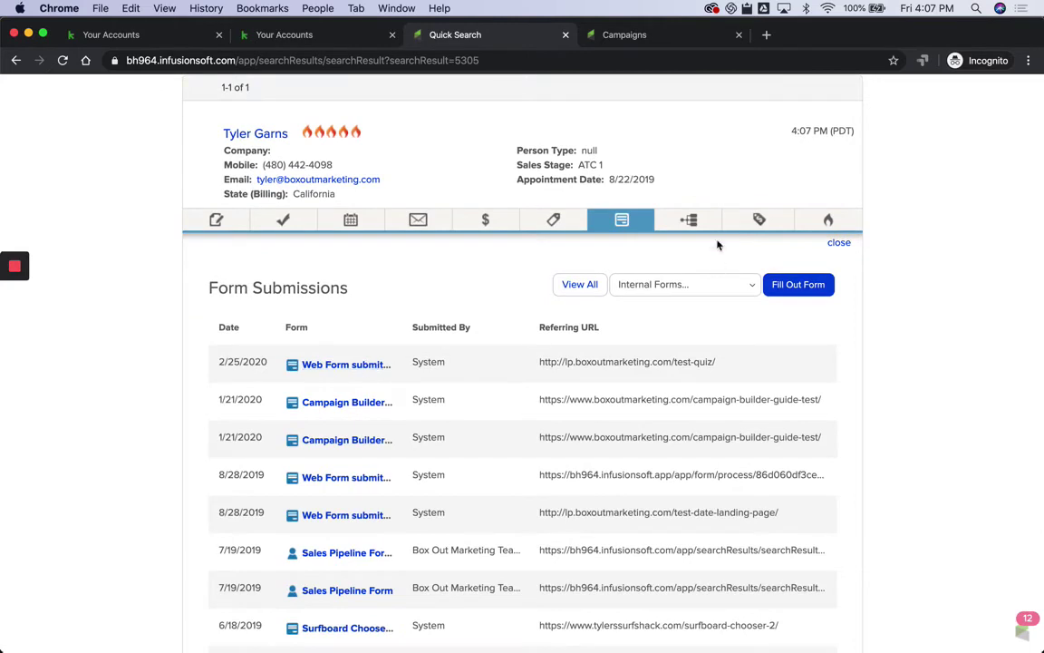
click(689, 220)
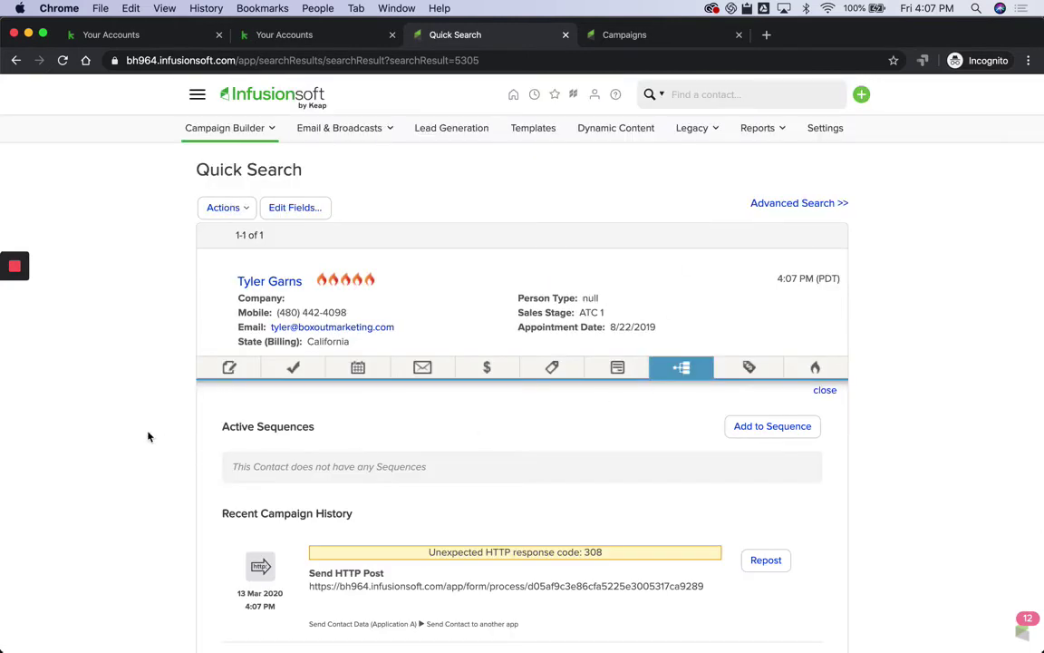
Step: Review the Recent Campaign History, then bring up the it285 contact record with repeated 308 failures
scroll(148, 437, down, 3)
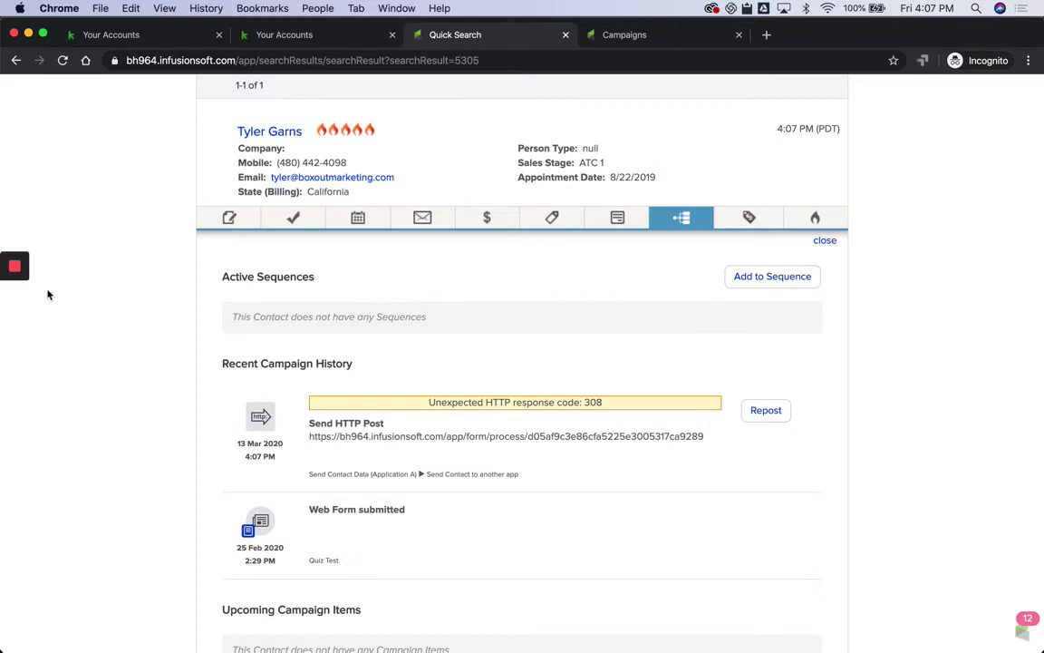
mouse_move(15, 268)
click(14, 300)
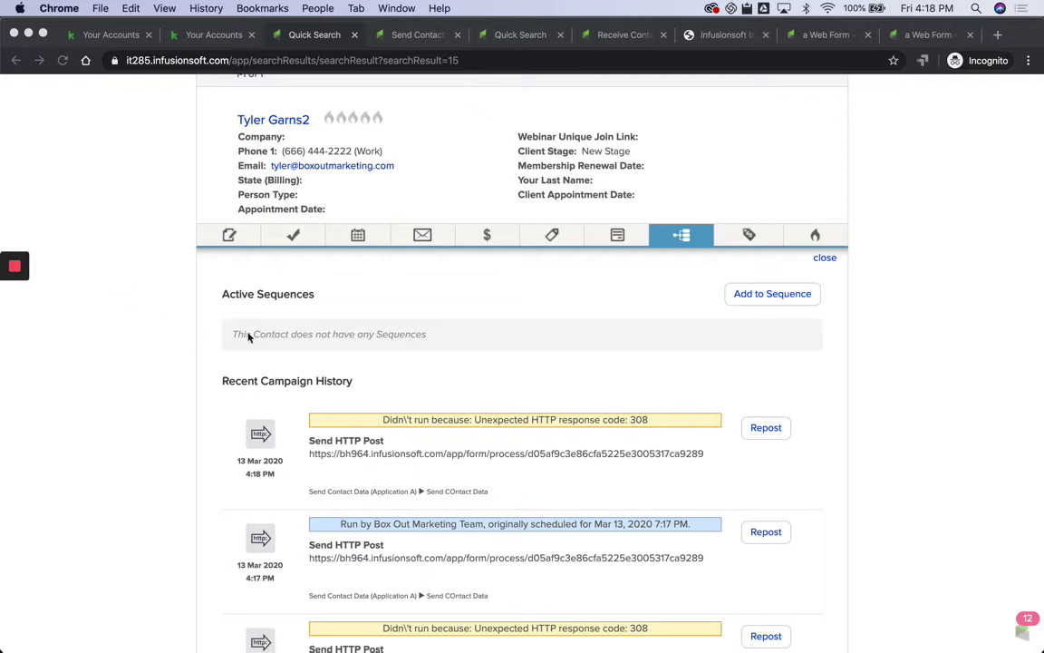
Step: Show the Send Contact Data (Application A) Reporting view with 1 unique contact in the sequence
scroll(523, 369, up, 5)
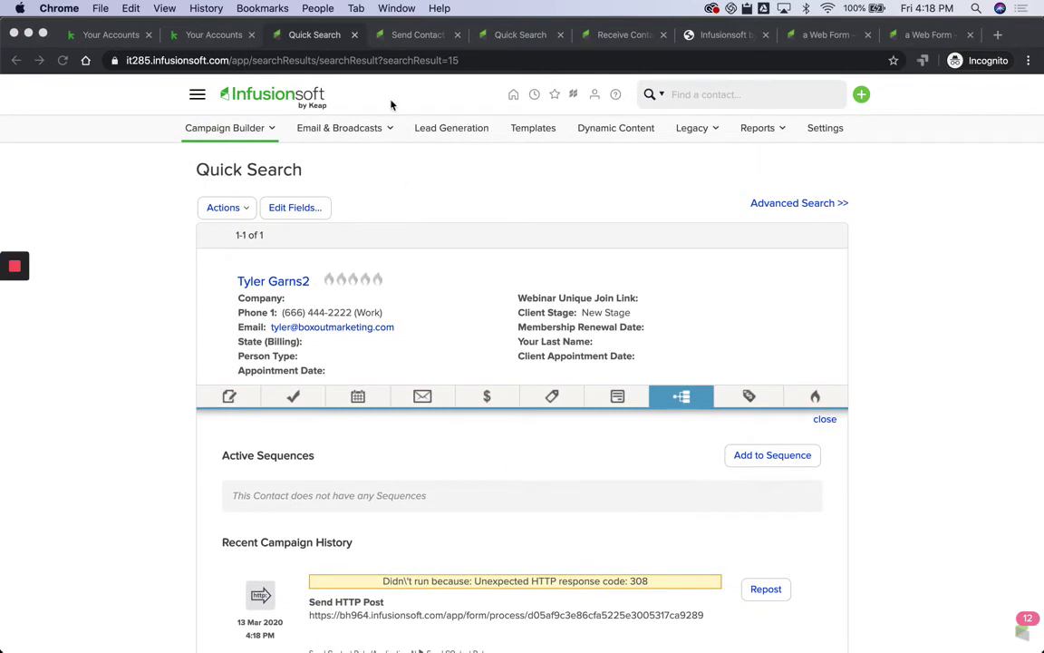
click(413, 38)
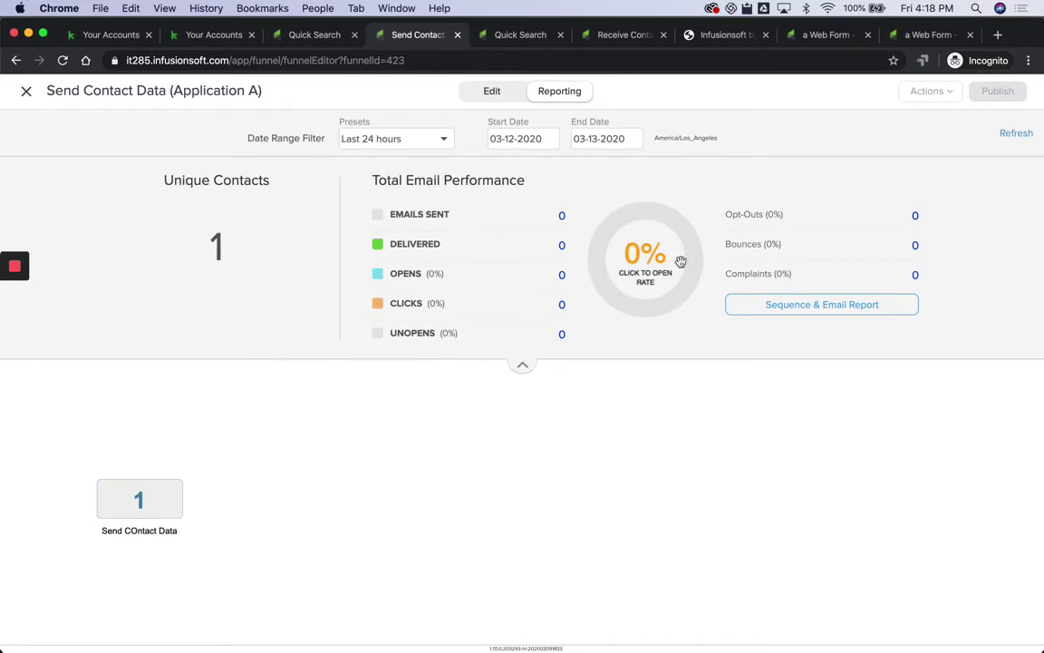
Step: Change the Send HTTP Post URL domain ending from com to app
click(494, 92)
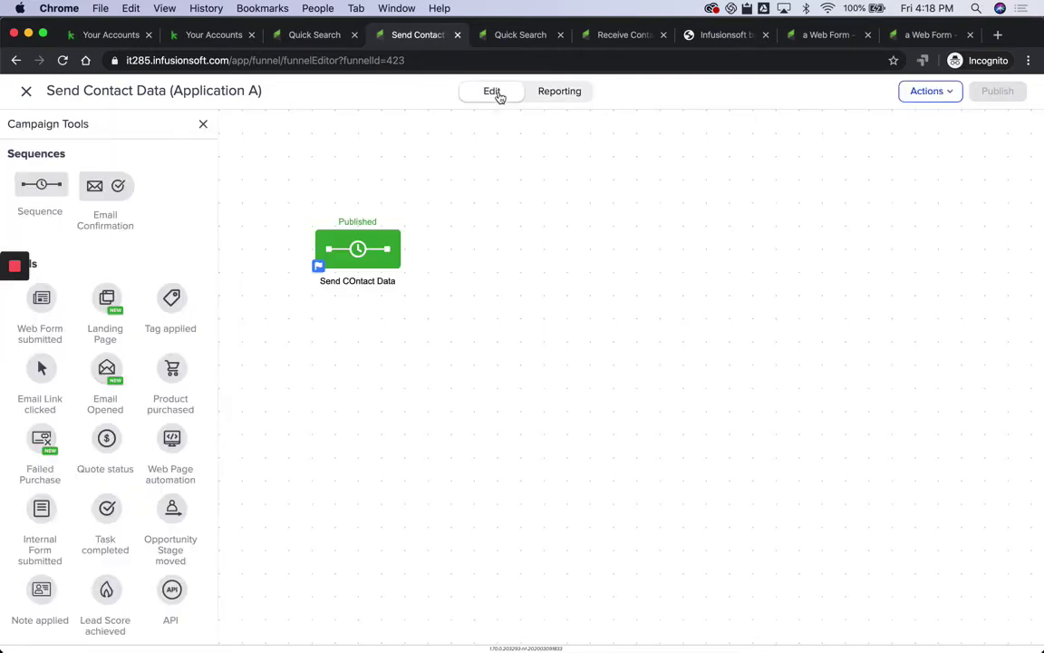
double_click(360, 249)
double_click(359, 198)
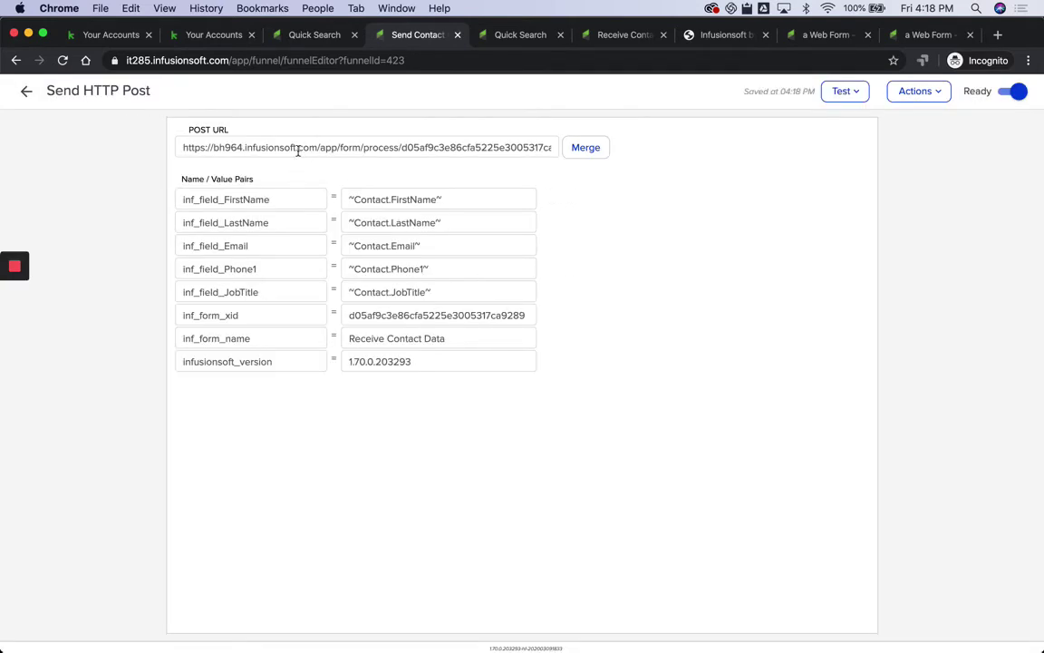
drag(298, 148, 318, 149)
text(a)
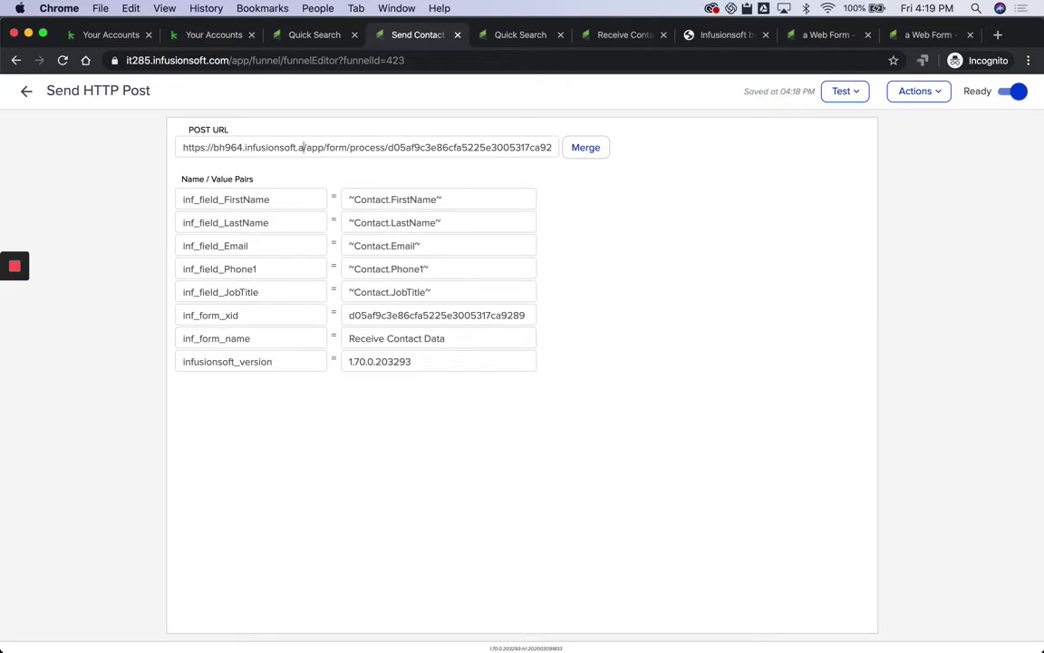
text(pp)
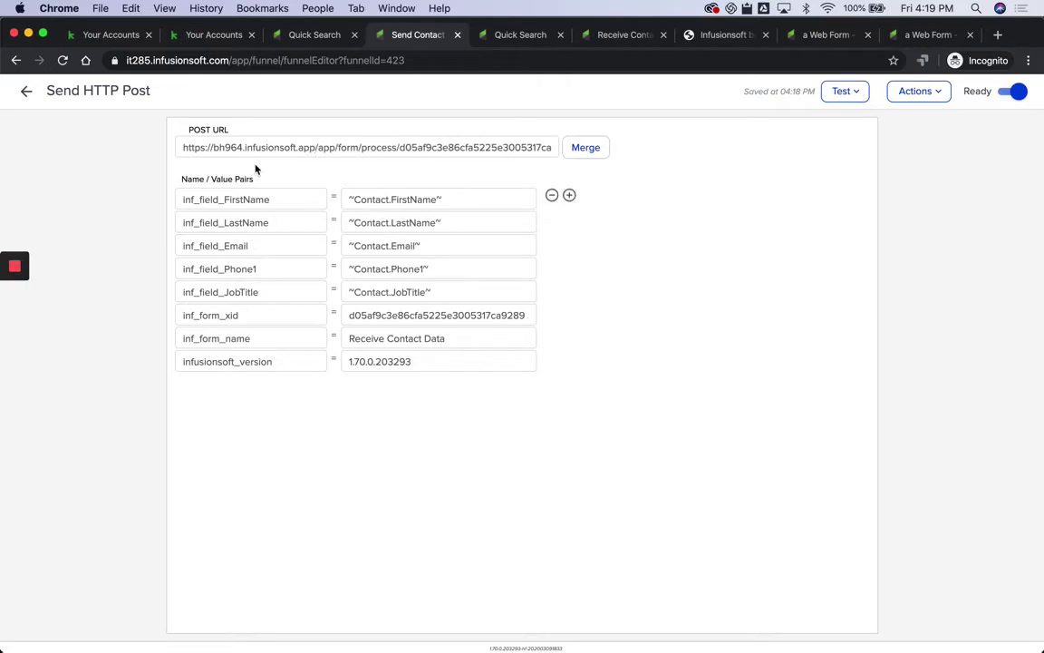
Step: Republish the Send Contact Data (Application A) campaign
click(26, 92)
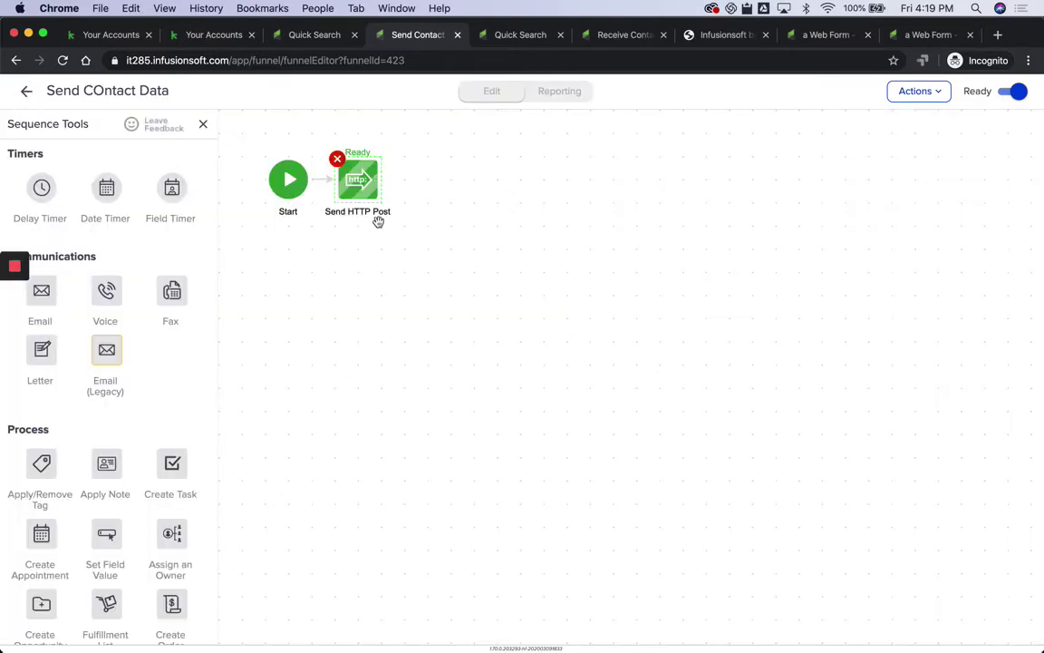
click(25, 91)
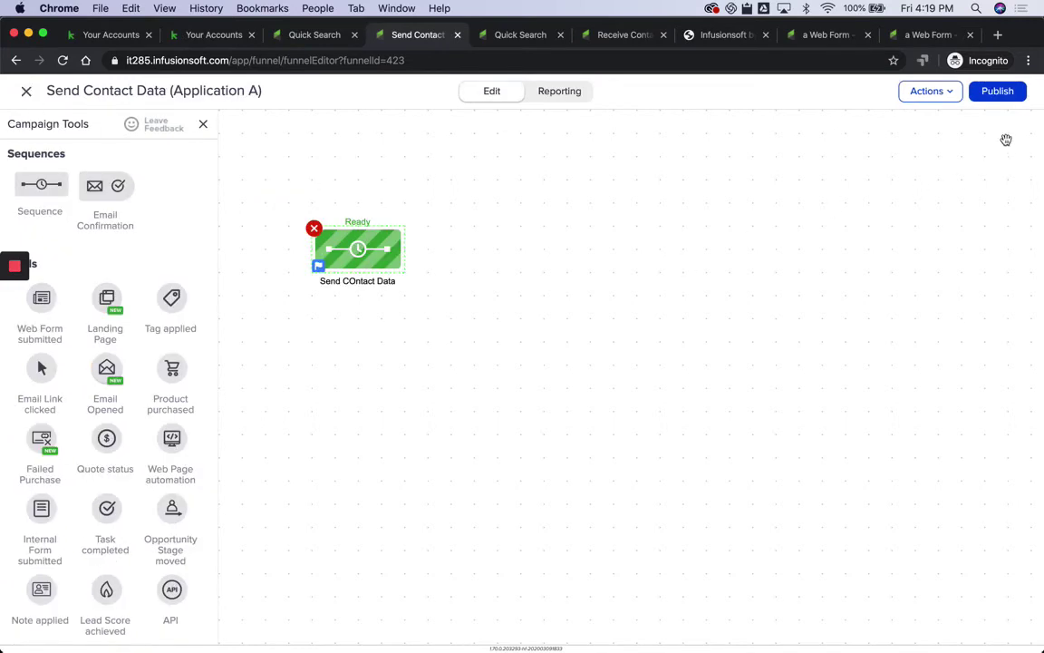
click(1000, 92)
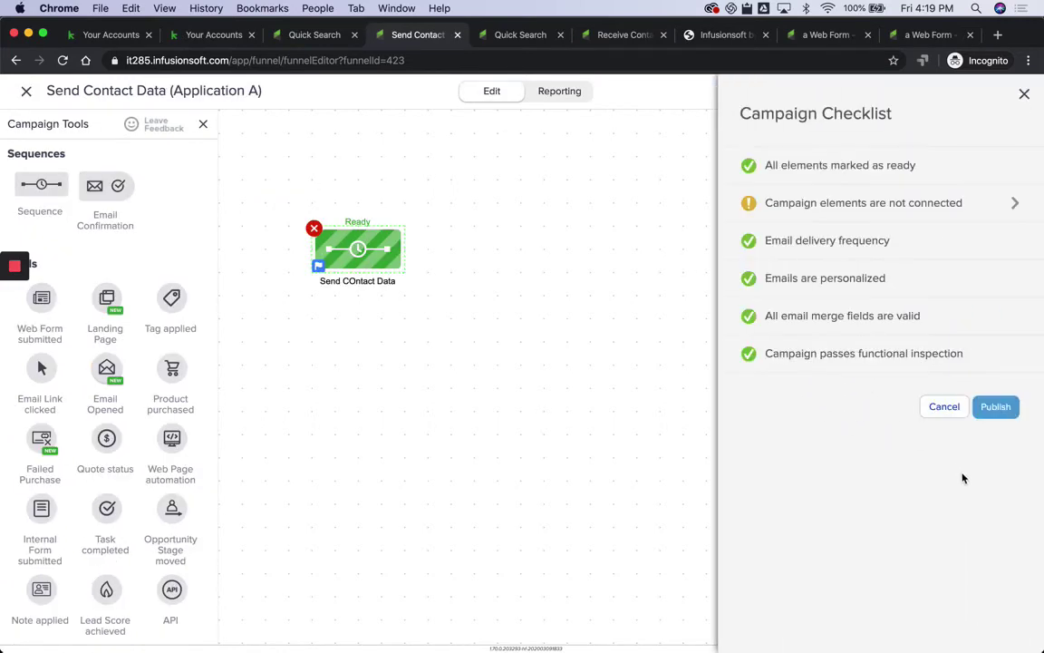
click(1000, 408)
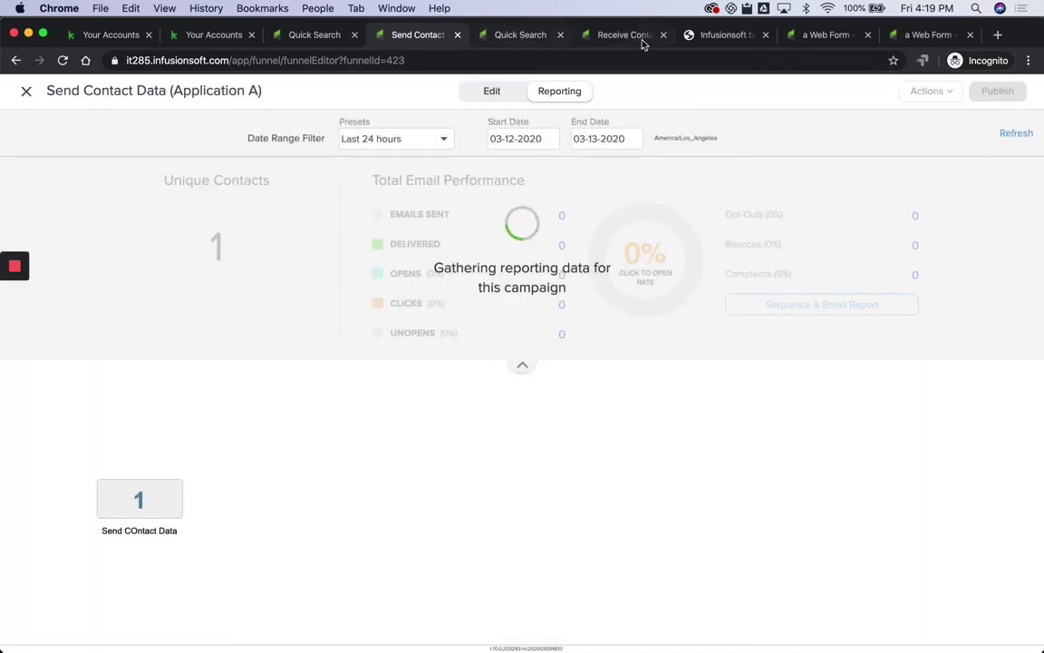
Step: Toggle reCAPTCHA spambot detection on and back off in the Receive Contact Data web form settings
click(625, 38)
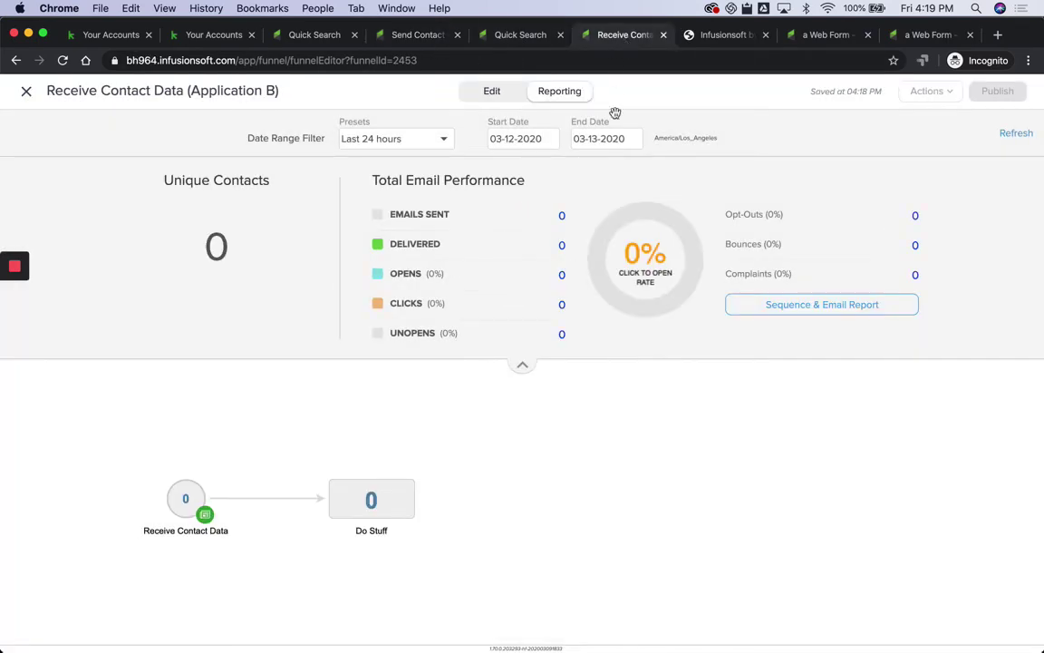
click(492, 94)
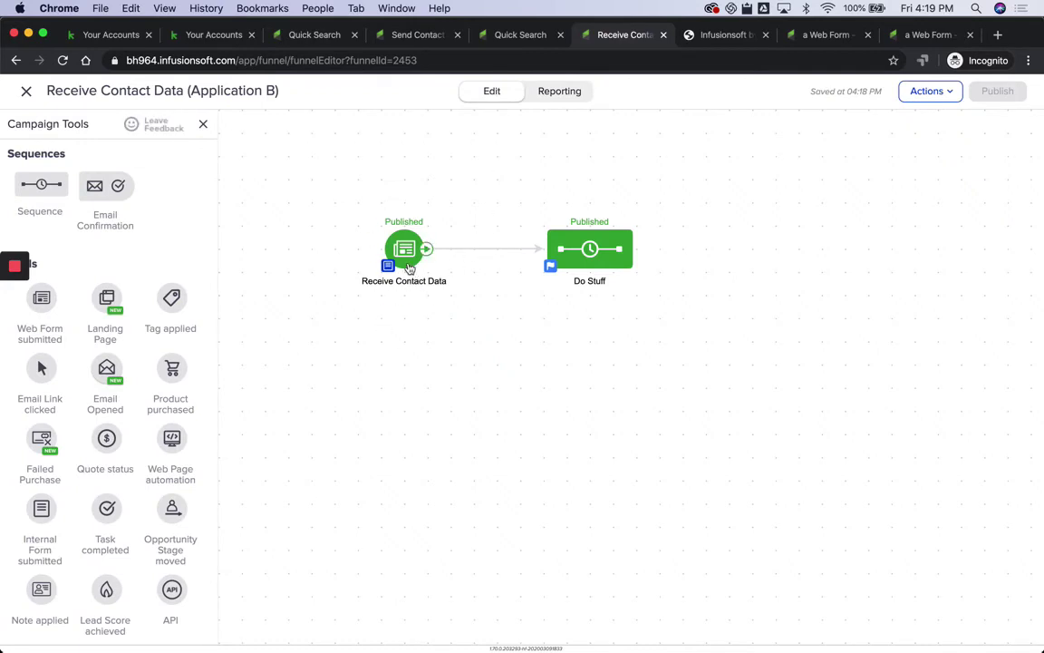
double_click(407, 260)
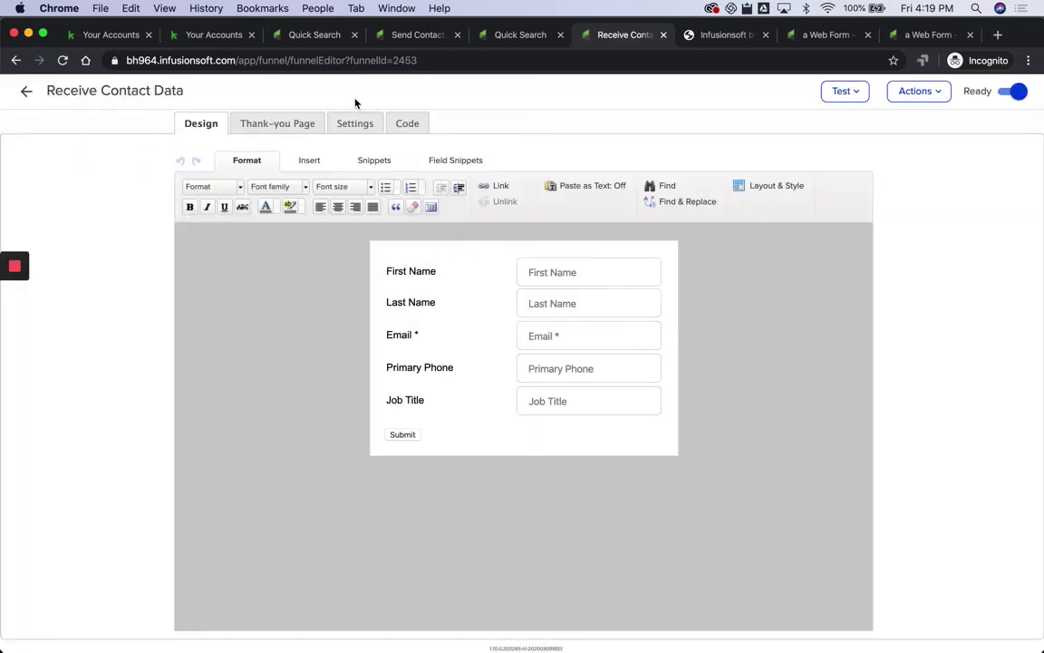
click(355, 125)
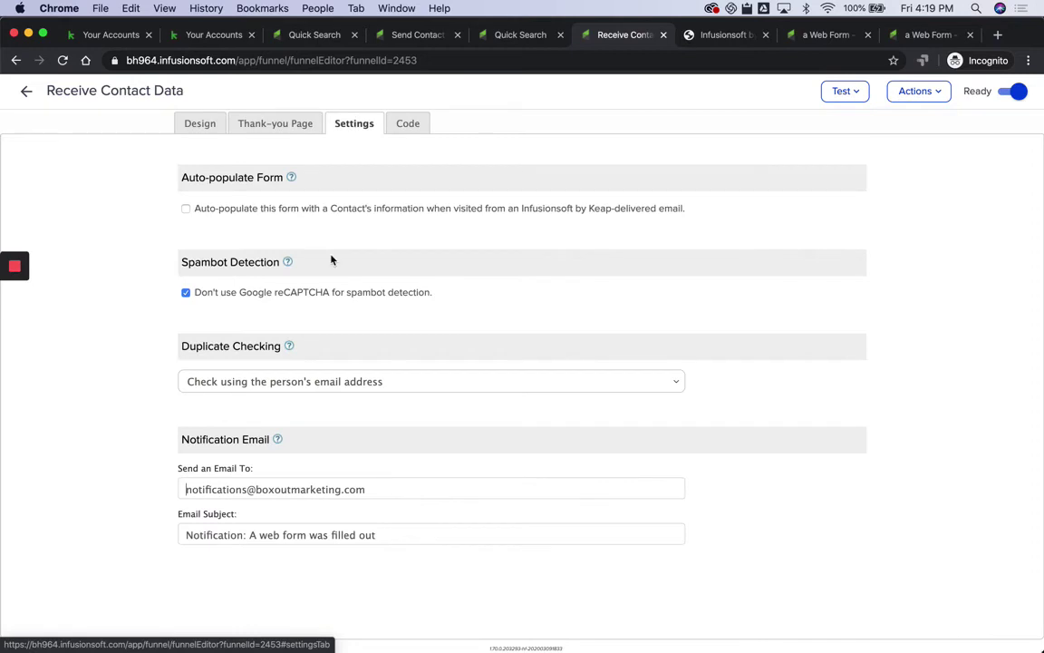
click(185, 292)
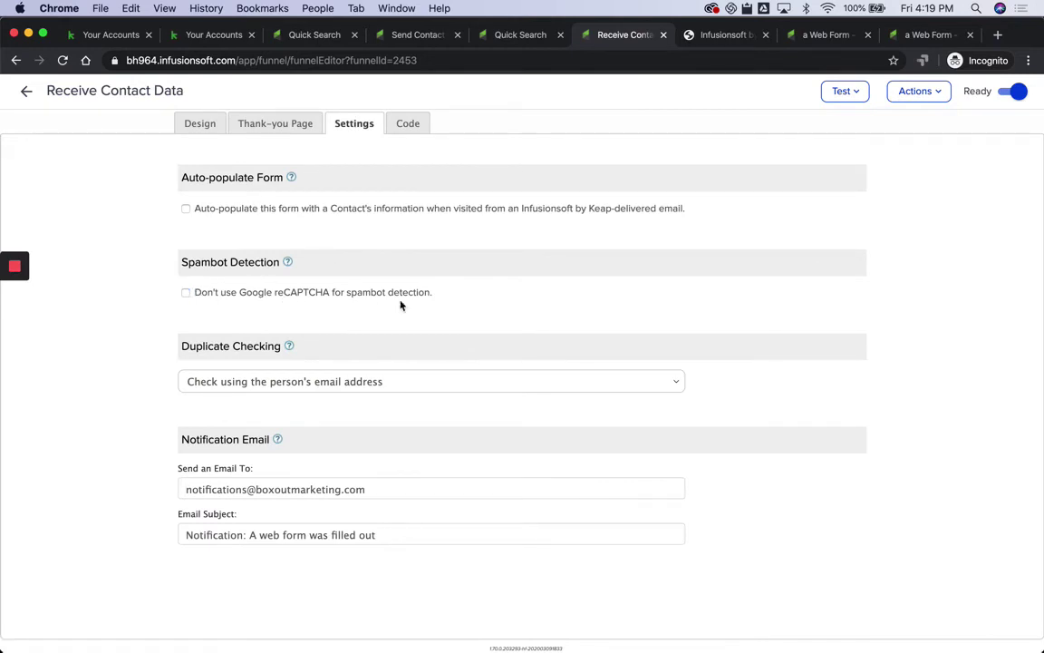
click(186, 292)
click(25, 90)
Step: Republish Receive Contact Data (Application B) and return to the contact's Quick Search record
click(997, 91)
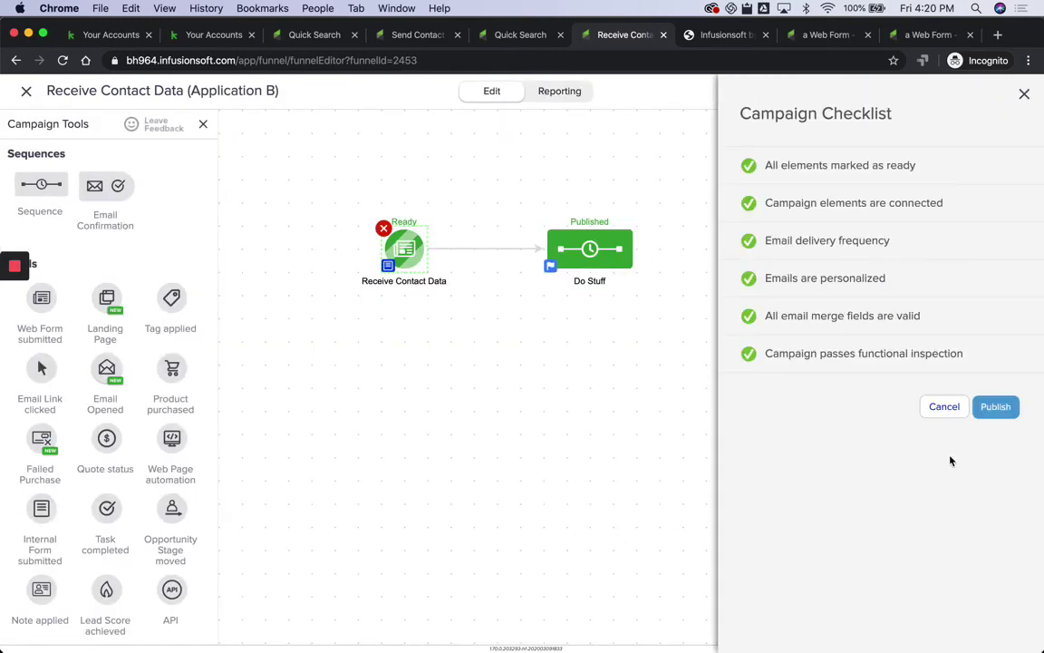
click(997, 408)
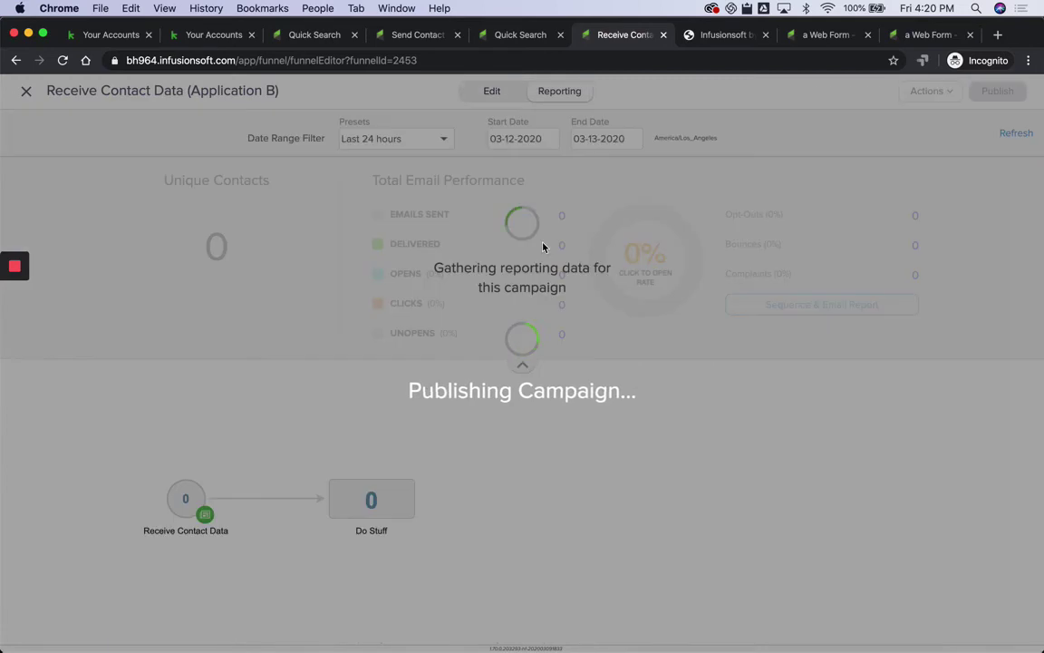
click(313, 38)
Step: Append 3 to the test contact's last name and save it
mouse_move(306, 134)
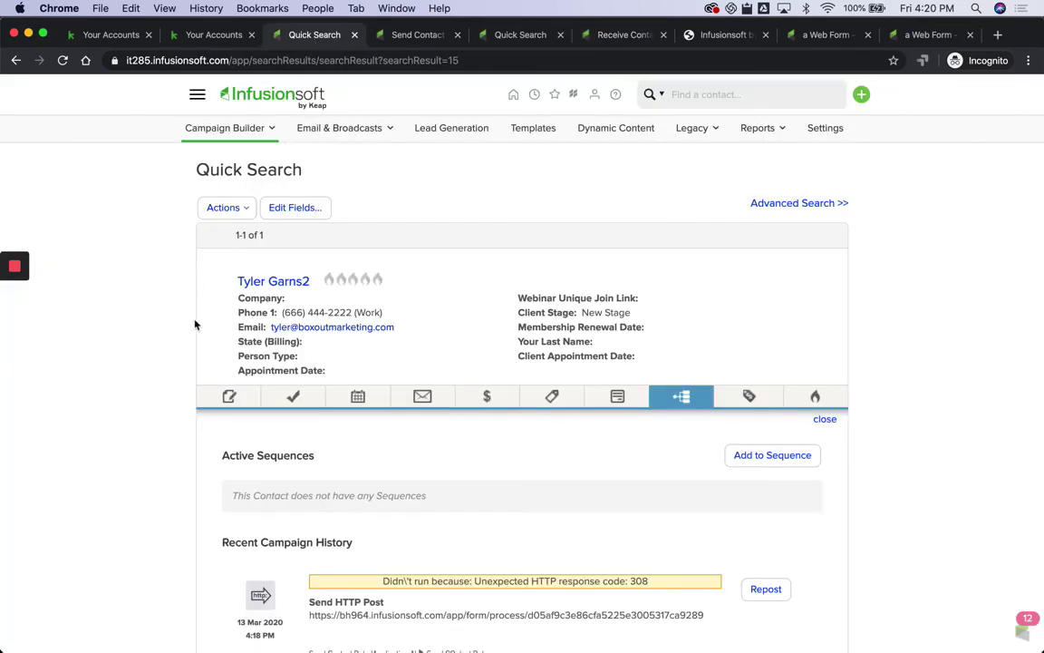
click(319, 283)
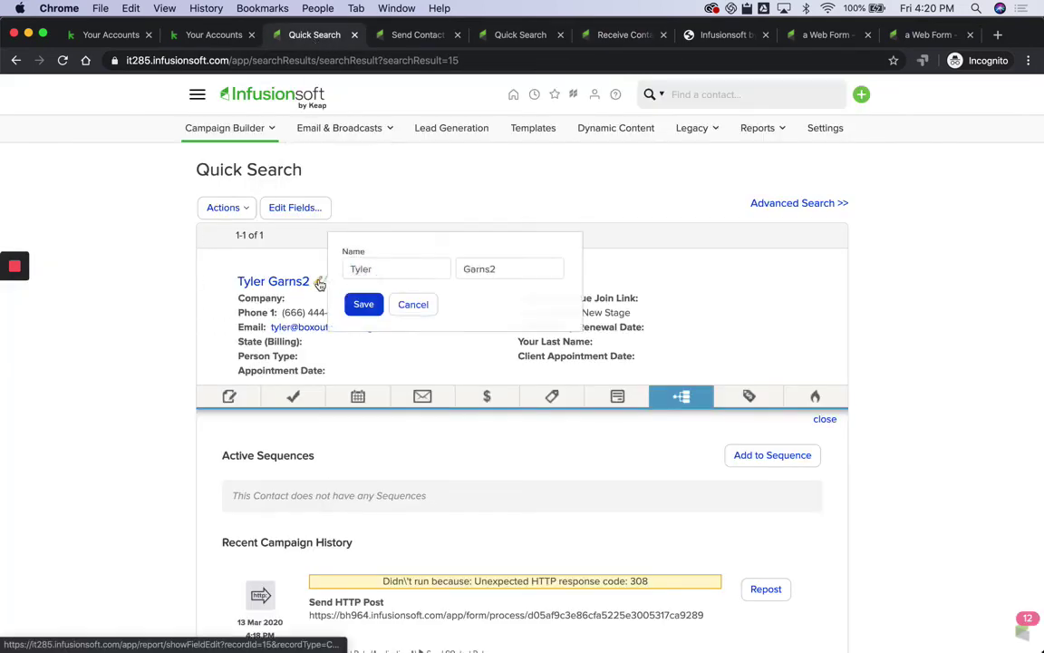
click(511, 265)
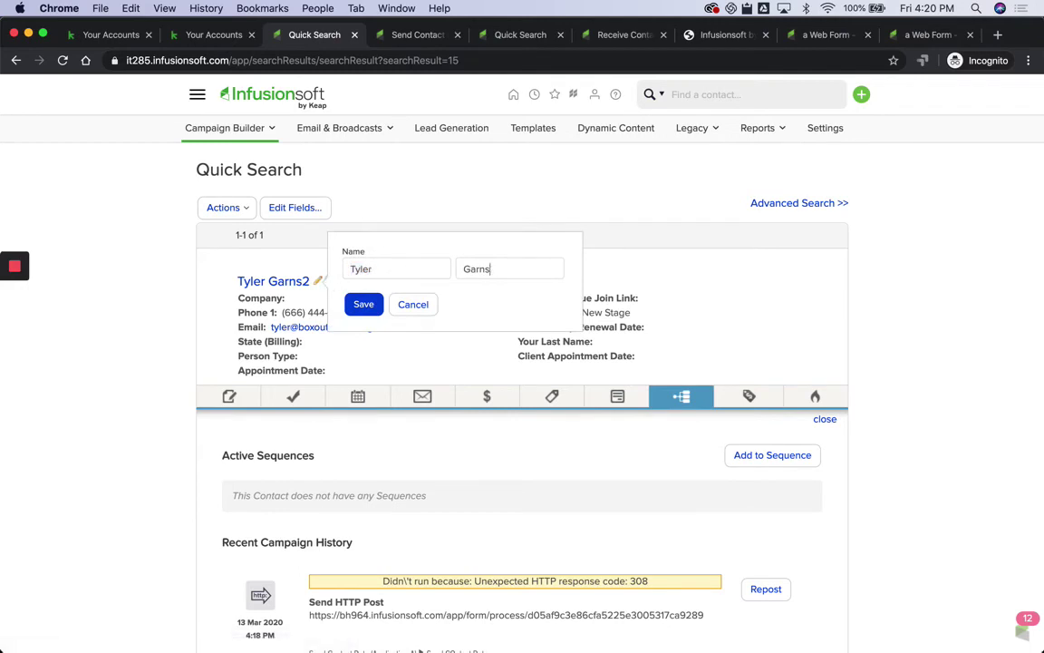
text(3)
click(362, 303)
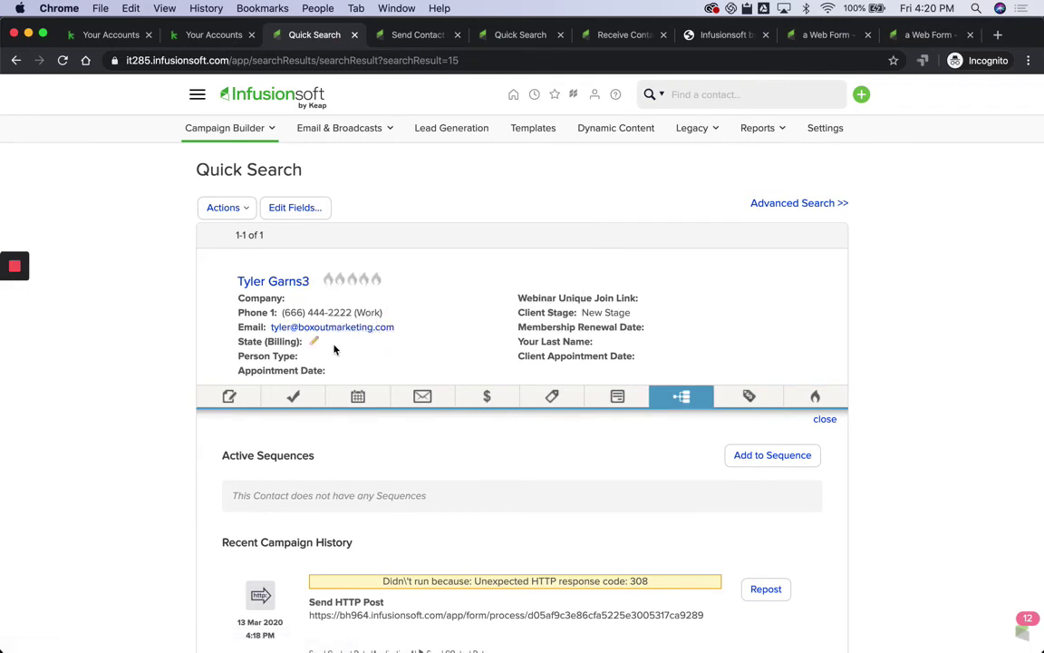
Step: Prepend 'Best' to the contact's job title so it reads Best CEO Test, and save
click(277, 281)
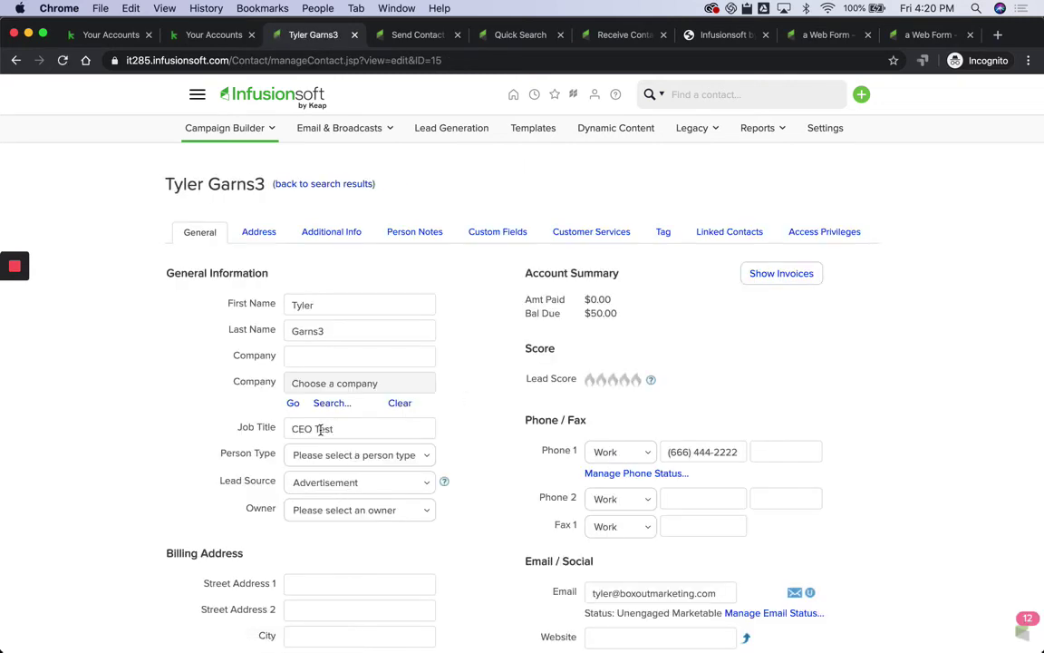
click(294, 430)
text(Best)
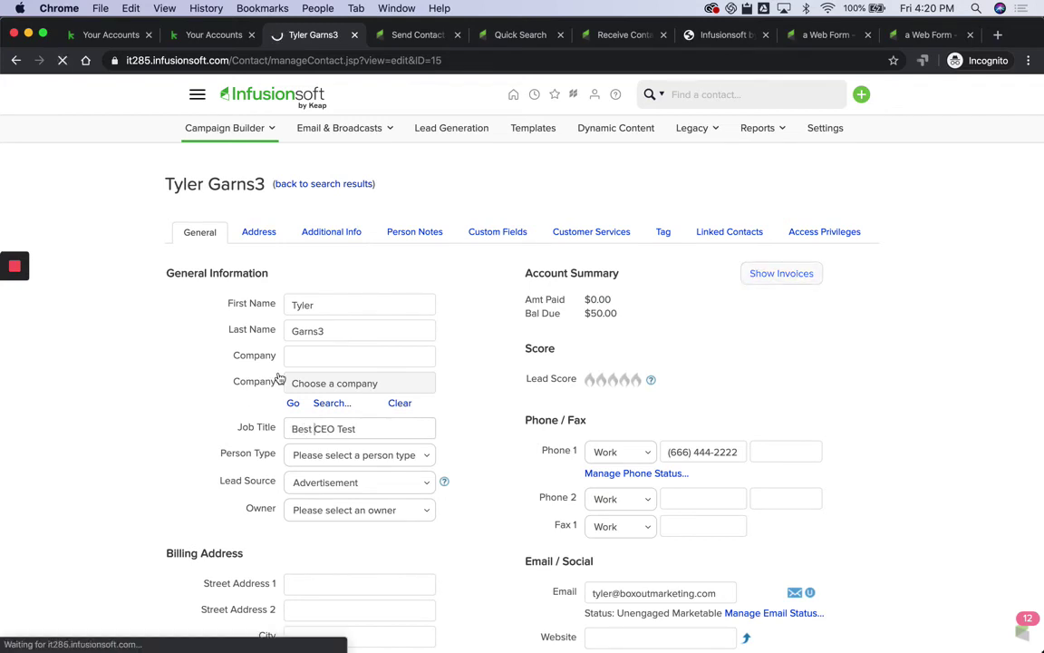
click(527, 35)
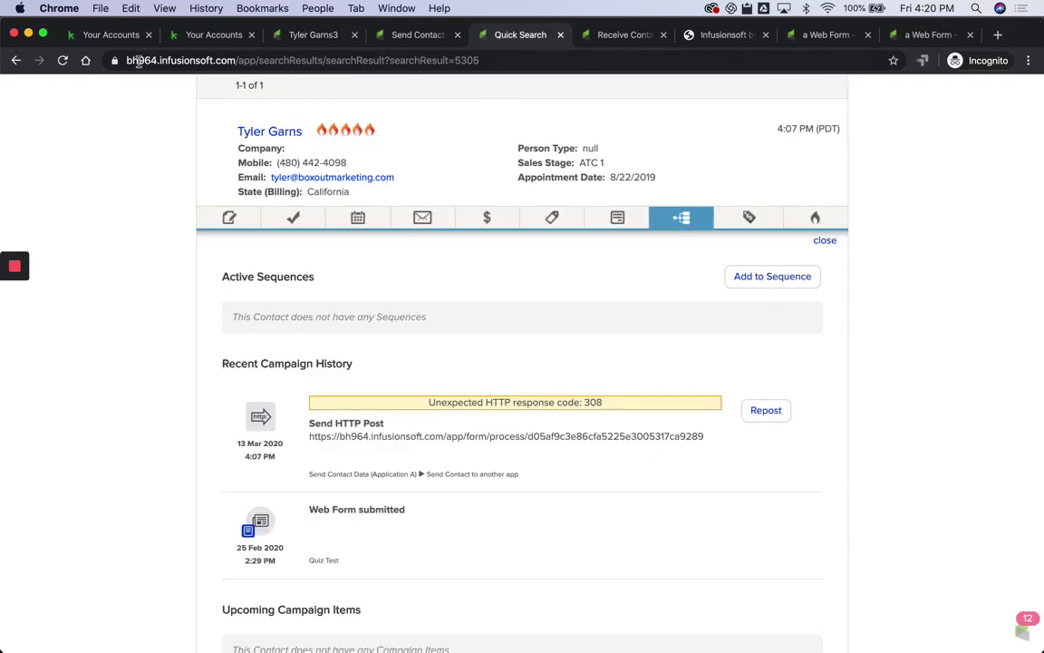
Step: Check the contact's record in Application B, then return to Application A's contact list
click(138, 61)
double_click(174, 61)
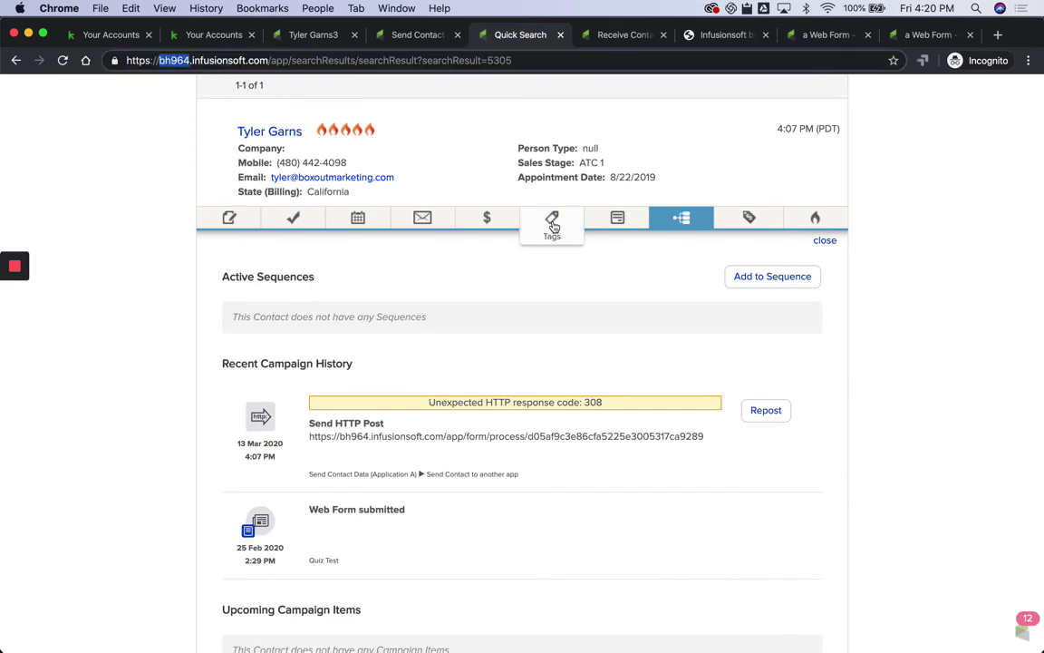
scroll(553, 227, up, 3)
key(Return)
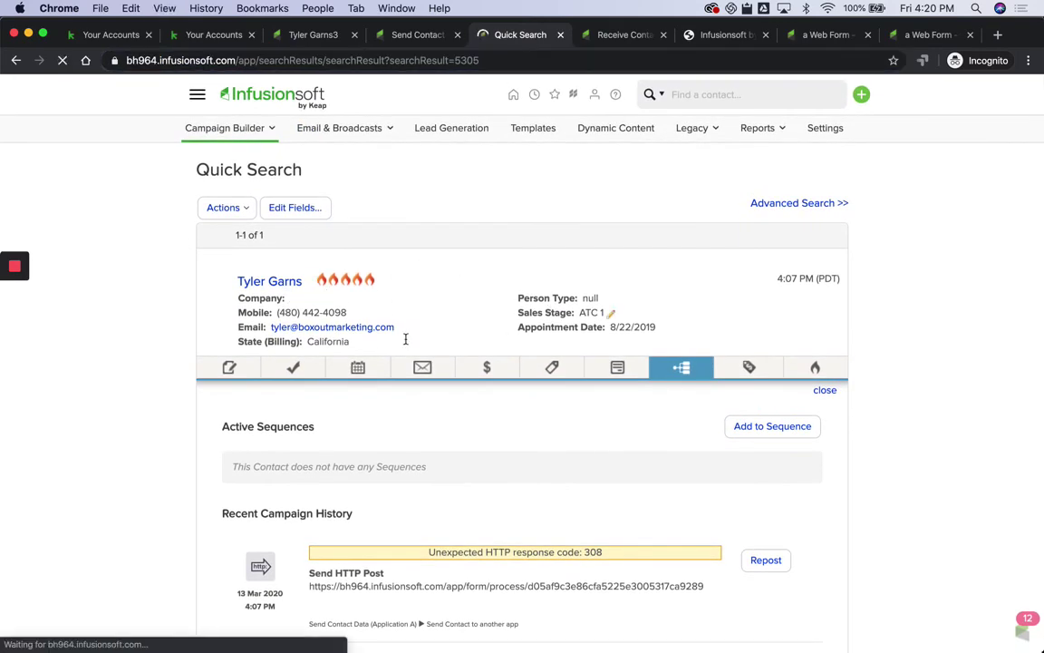
click(296, 283)
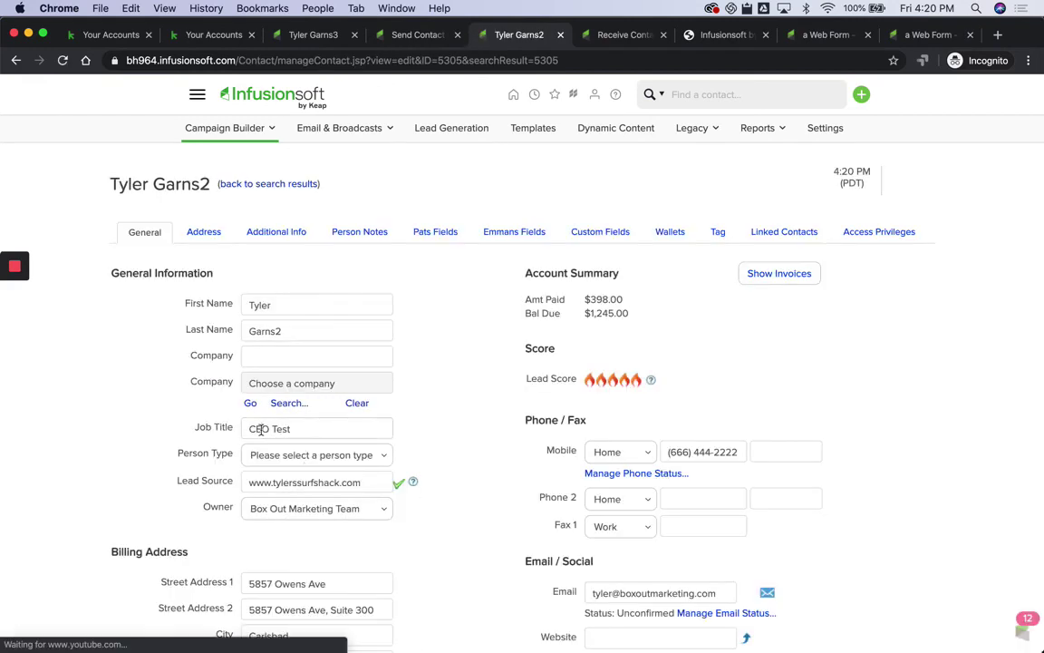
click(16, 62)
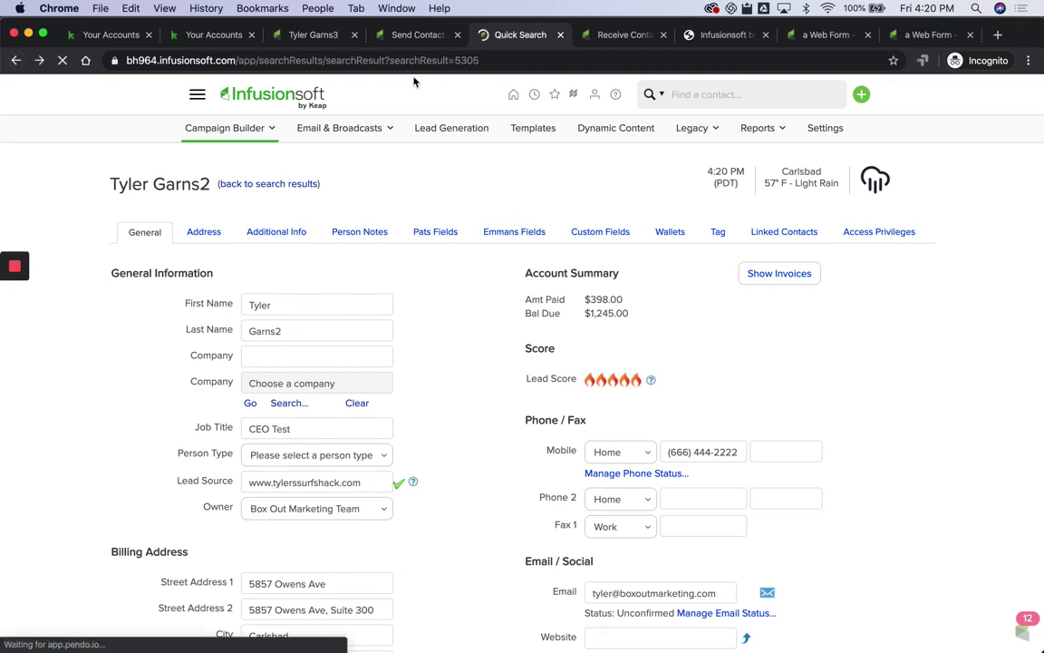
click(308, 40)
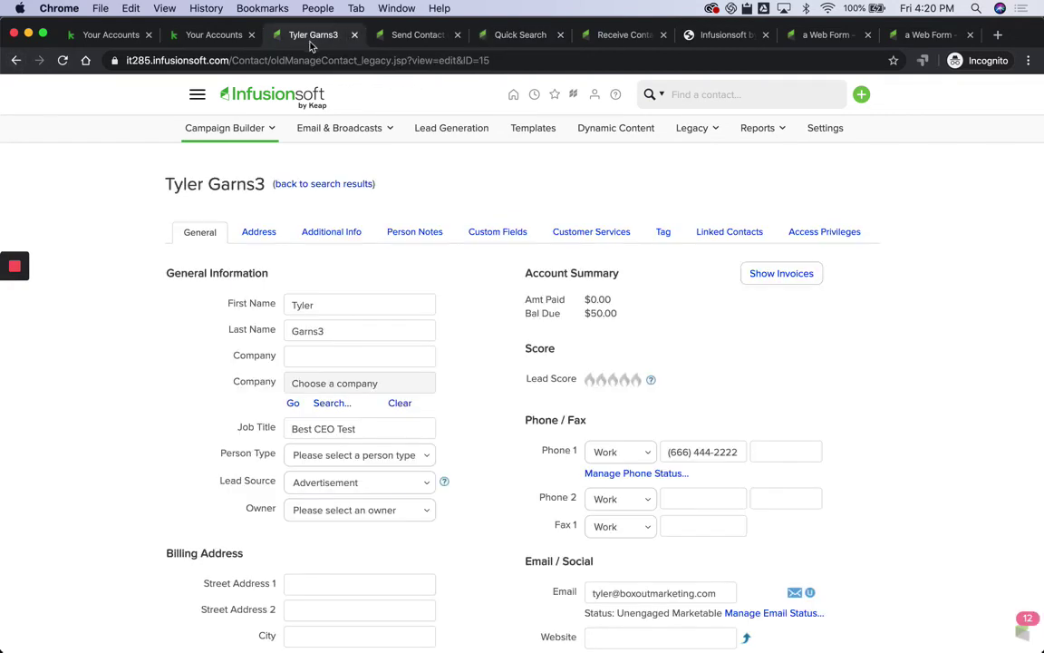
click(348, 186)
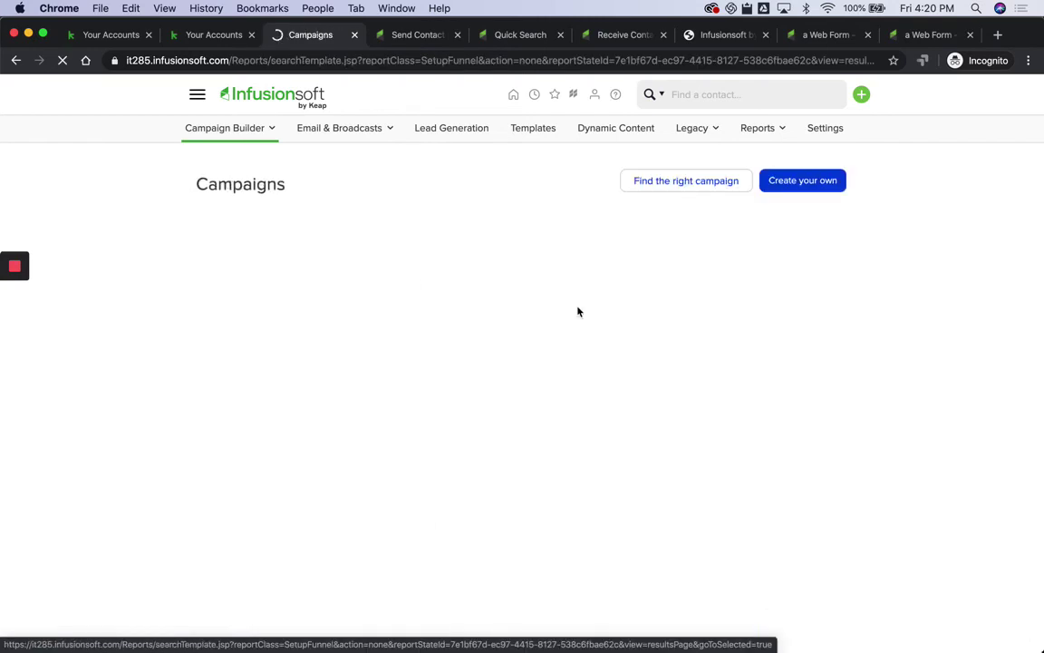
Step: Search for the test contact and open its matching search result
click(716, 96)
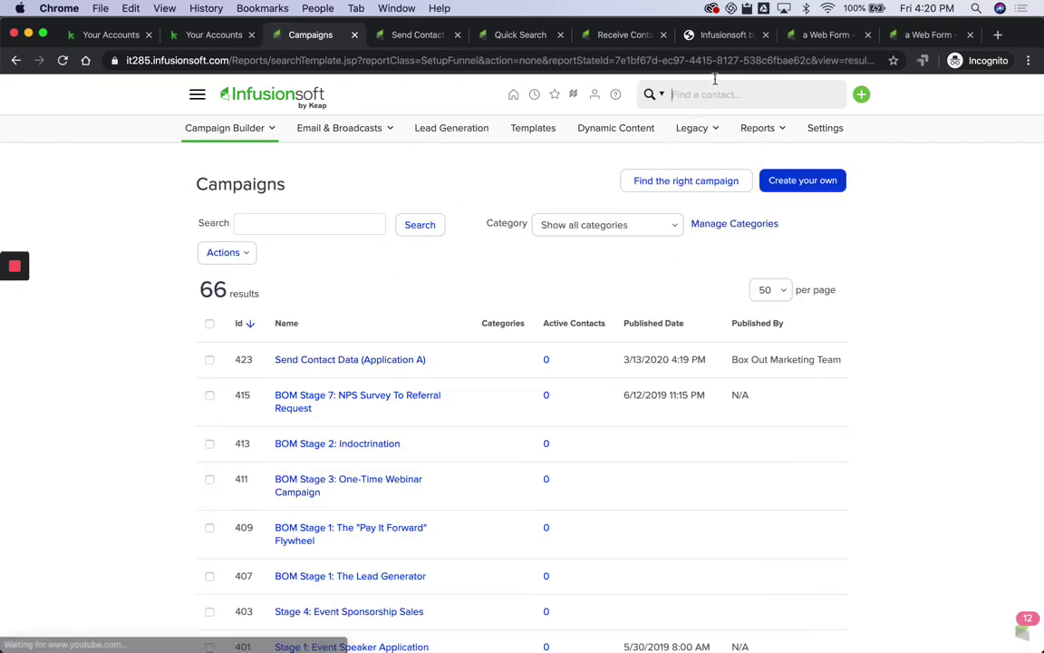
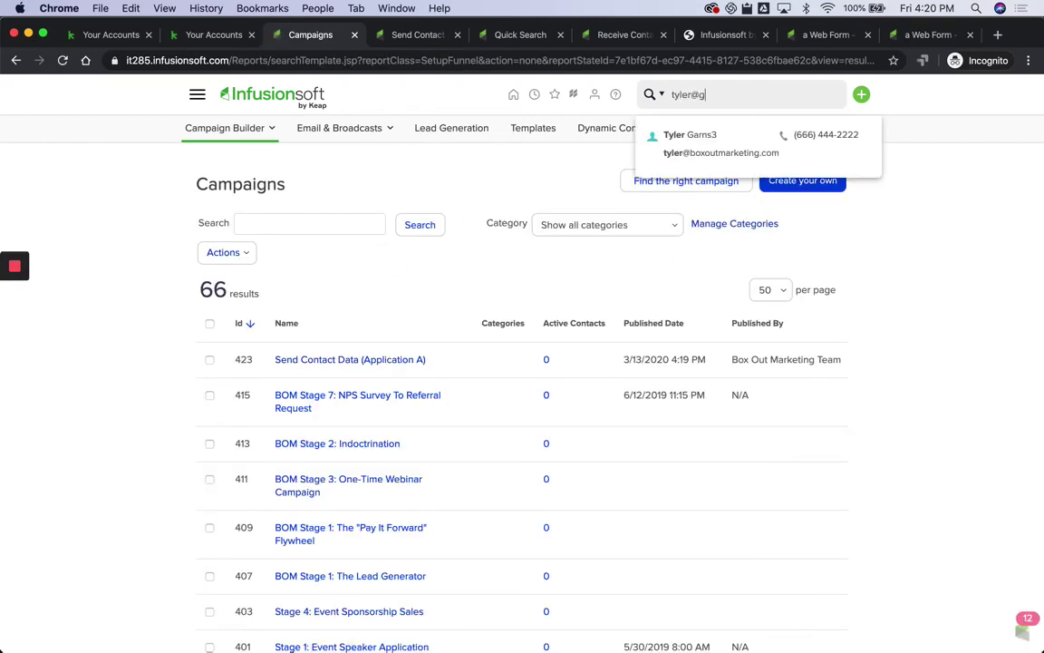
click(716, 162)
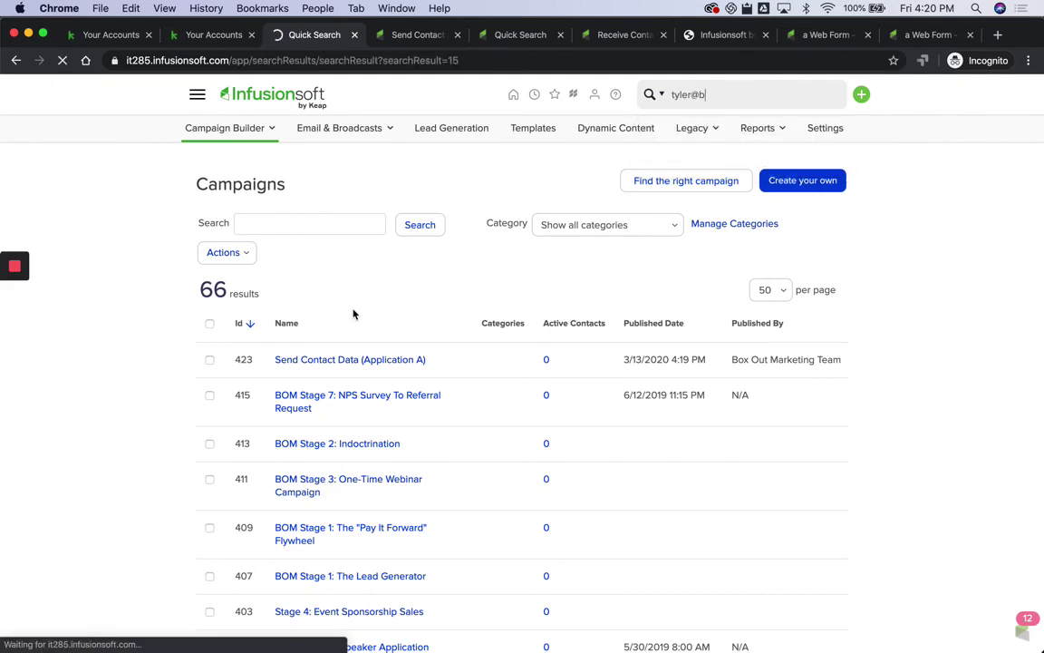
double_click(136, 60)
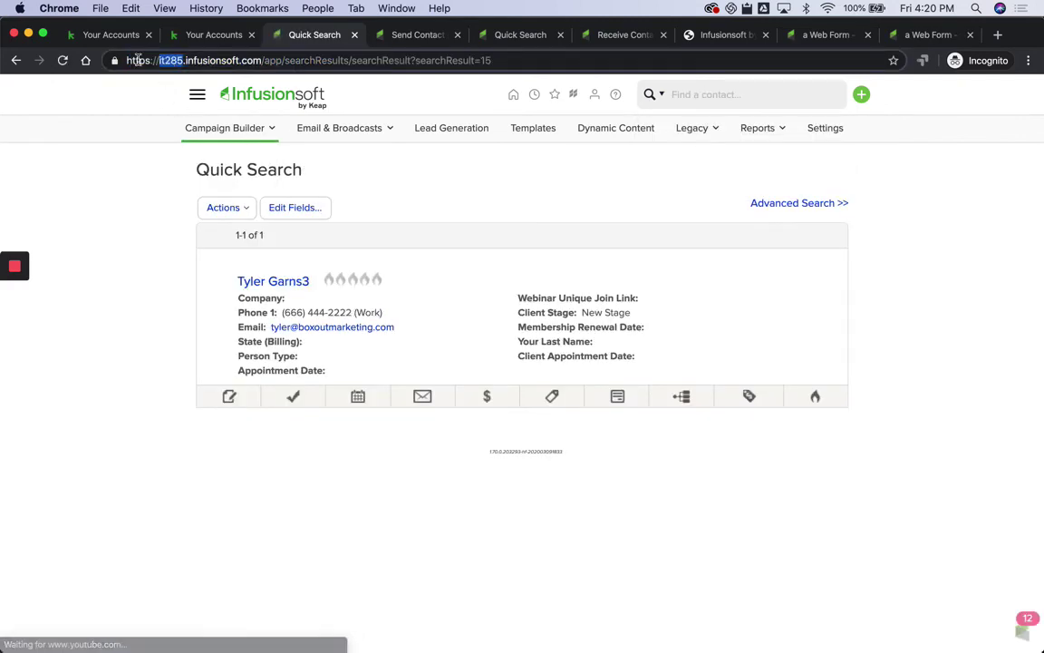
Step: Repost the failed Send HTTP Post from the contact's campaign history and confirm it
click(619, 399)
click(691, 398)
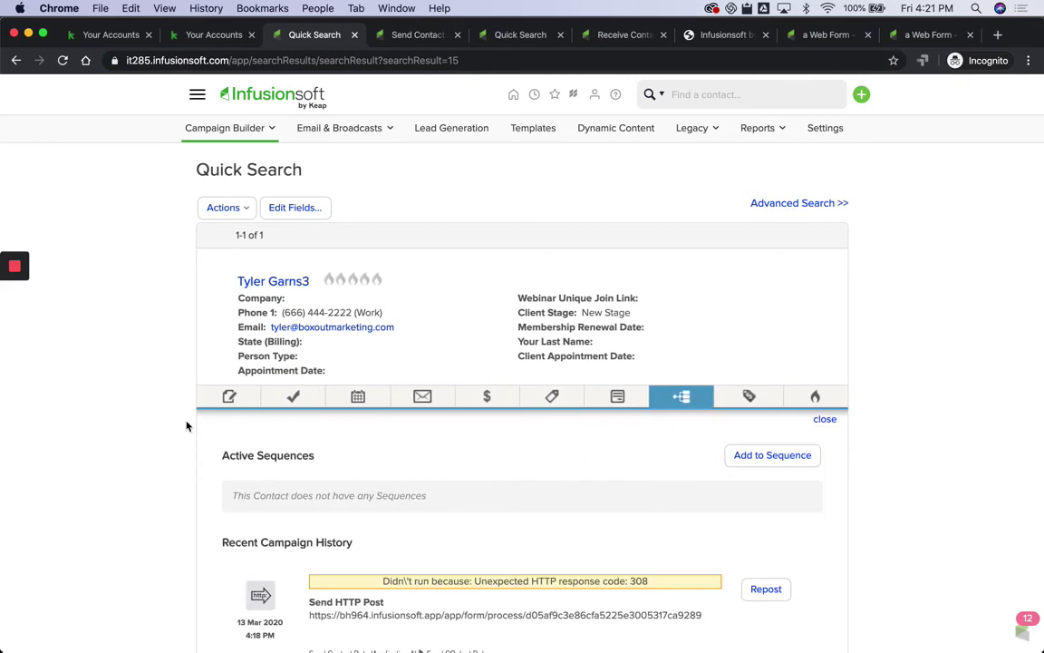
scroll(183, 422, down, 3)
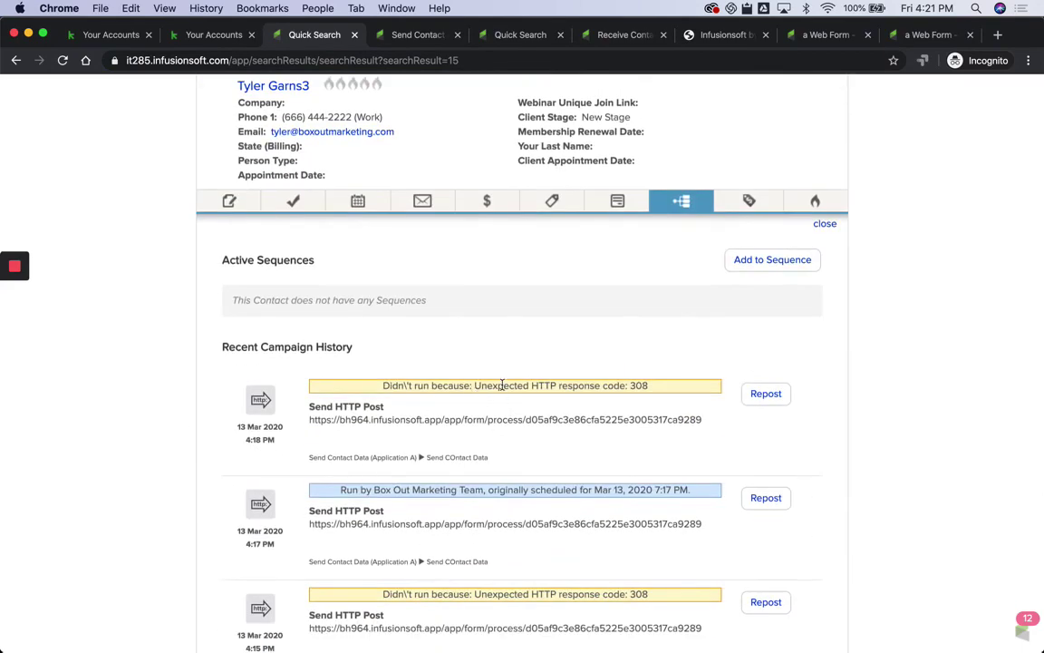
triple_click(501, 385)
click(768, 395)
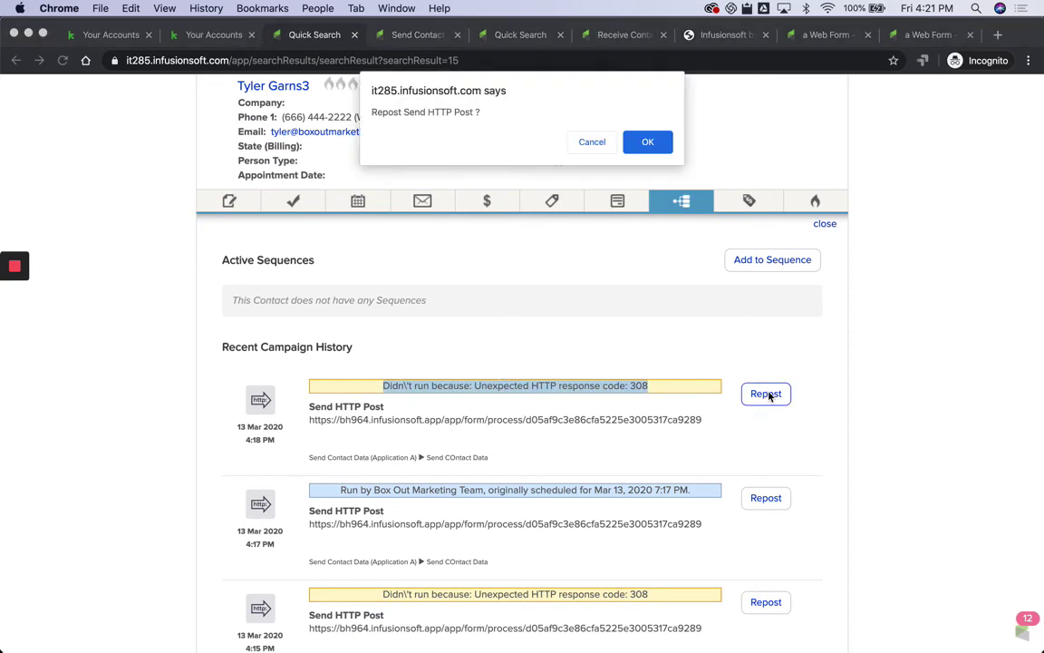
click(649, 141)
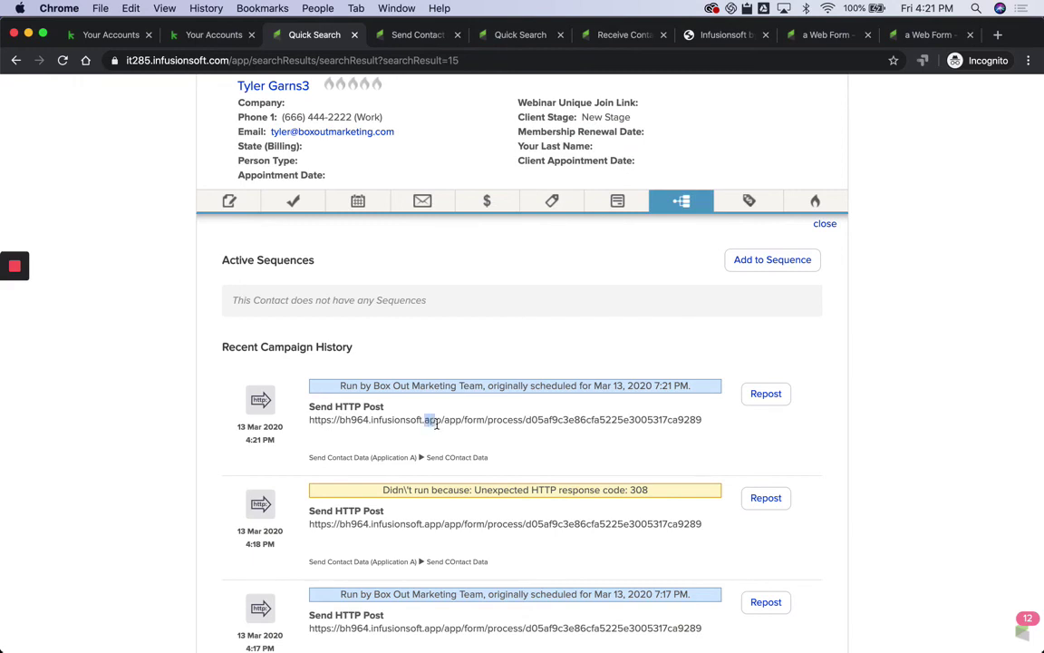
click(491, 364)
click(520, 36)
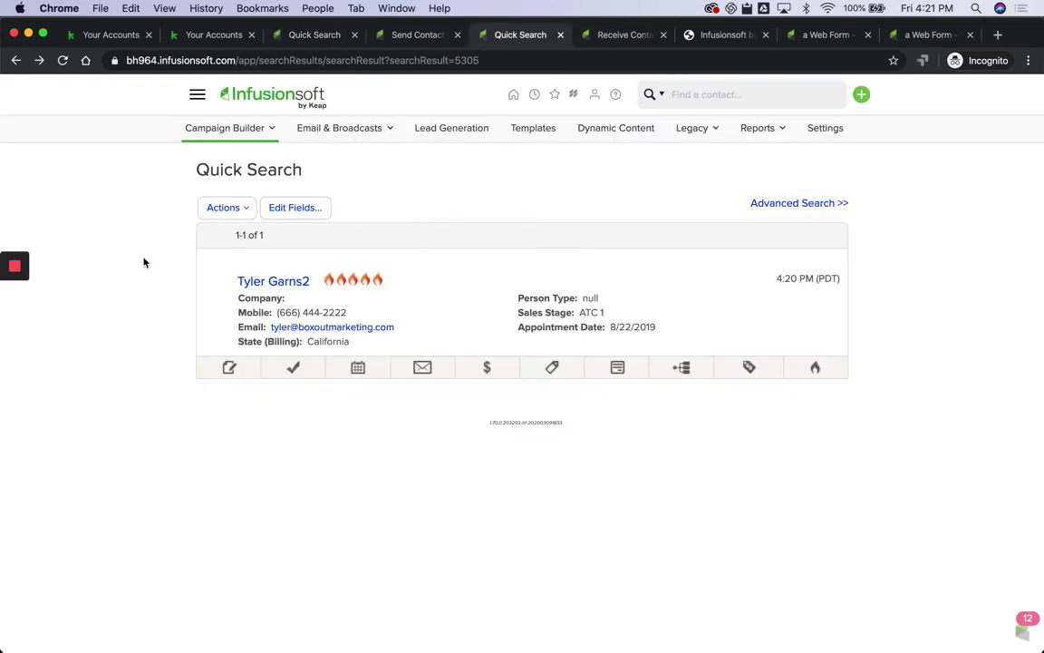
Step: Reload Application B's search and confirm the contact's job title now reads Best CEO Test
key(super+r)
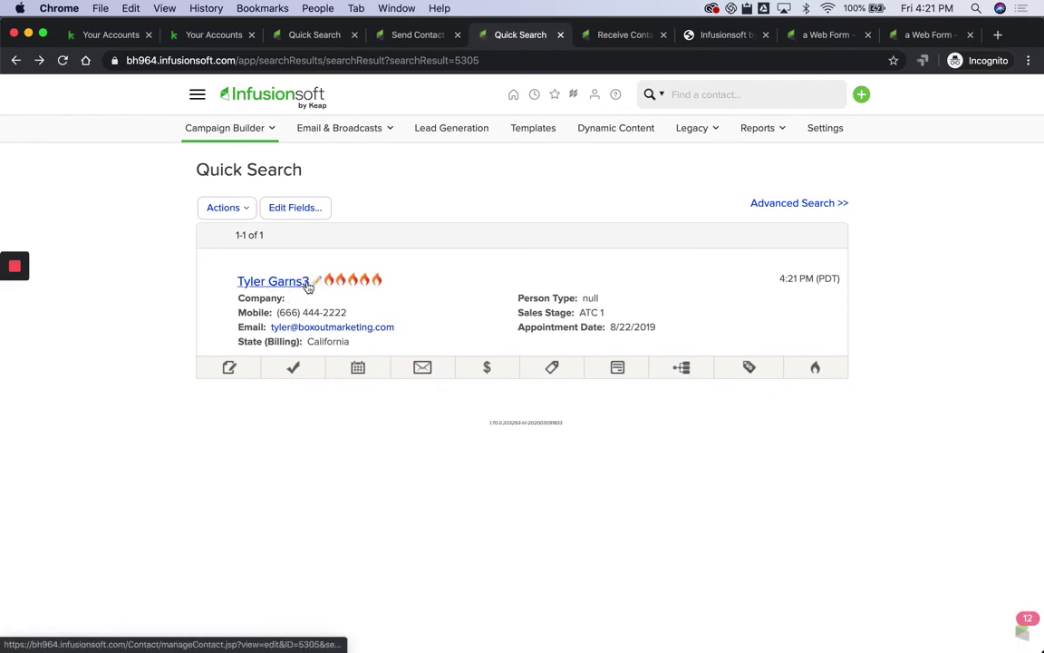
click(273, 282)
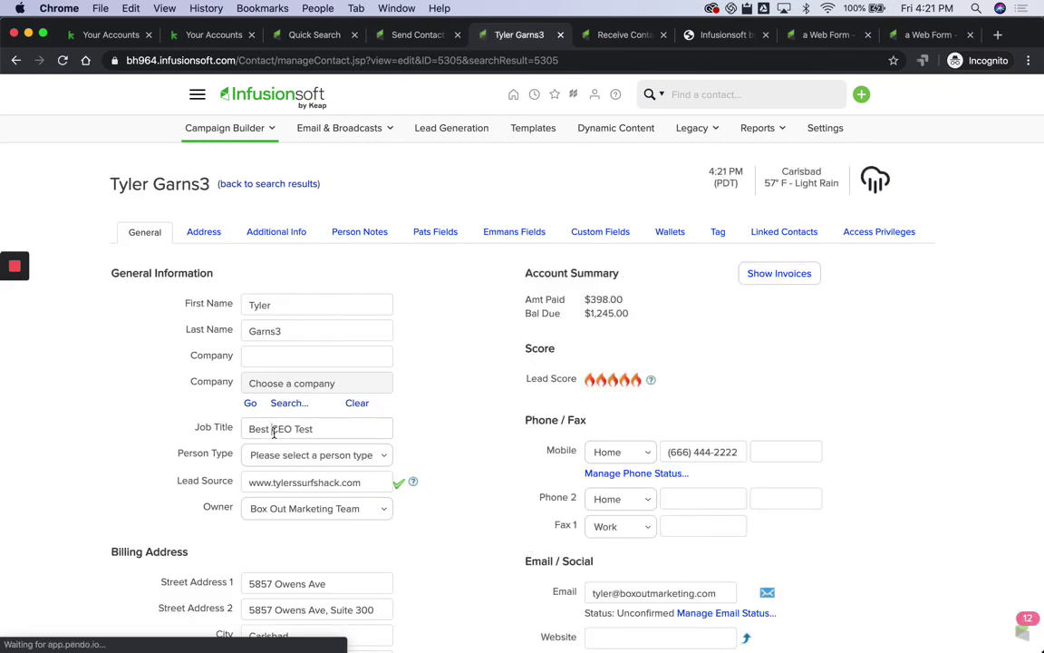
triple_click(274, 432)
Step: Open and refresh the Receive Contact Data campaign's reporting, then list the goal's contacts
click(623, 36)
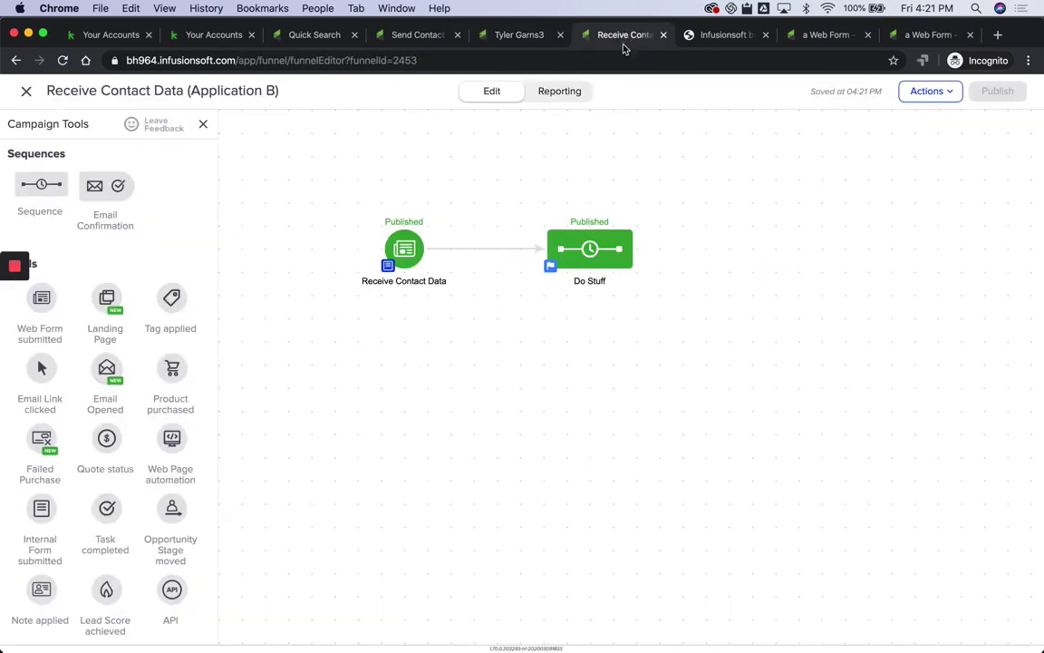
click(947, 94)
click(560, 91)
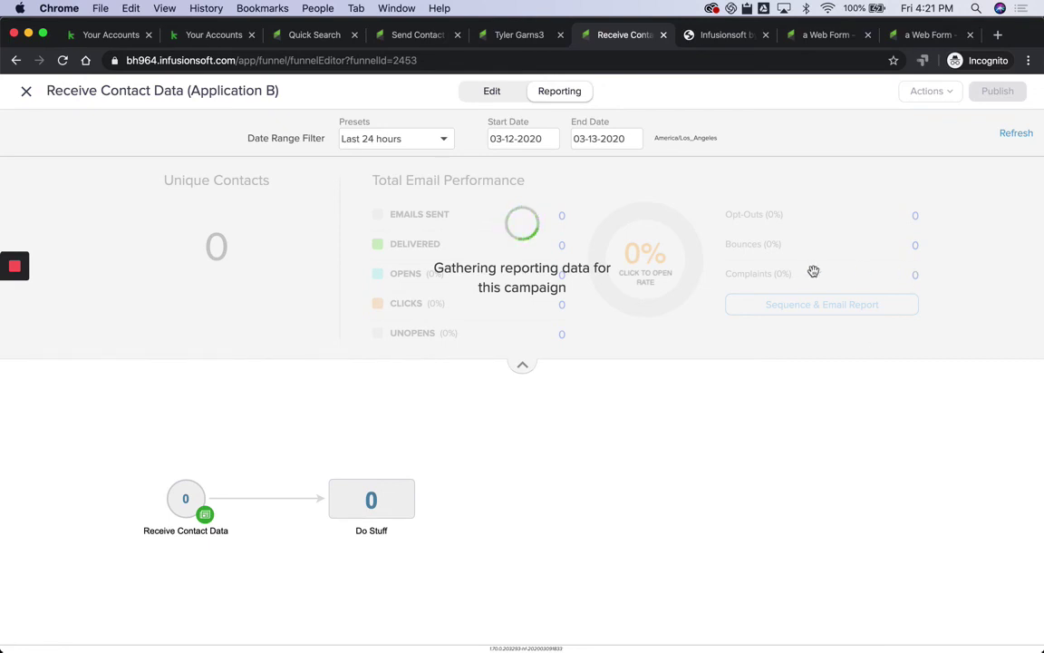
click(1005, 138)
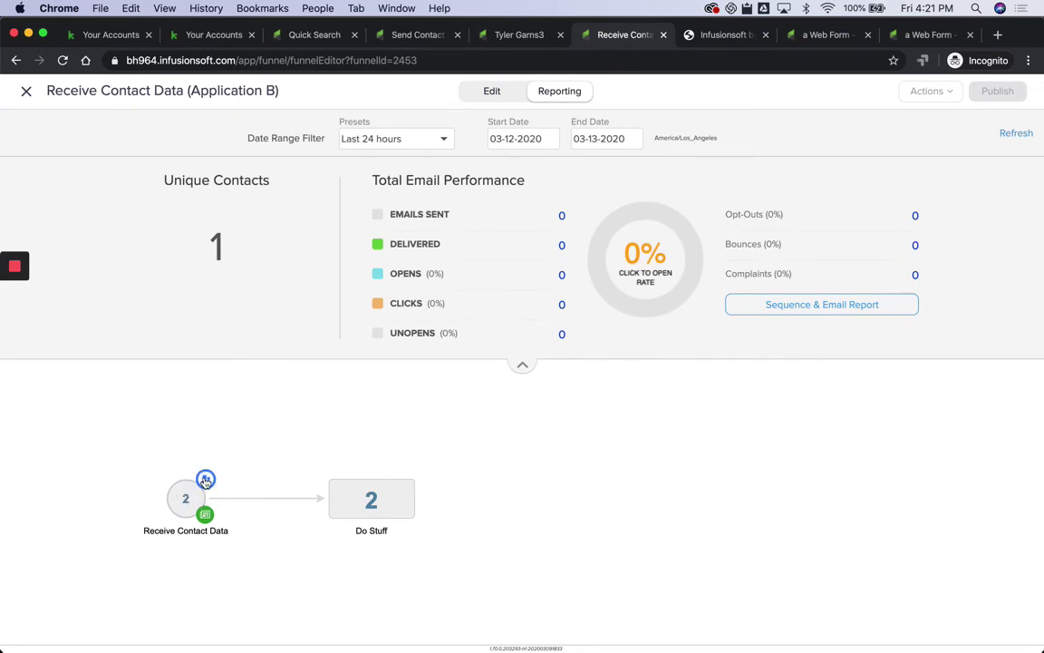
click(205, 480)
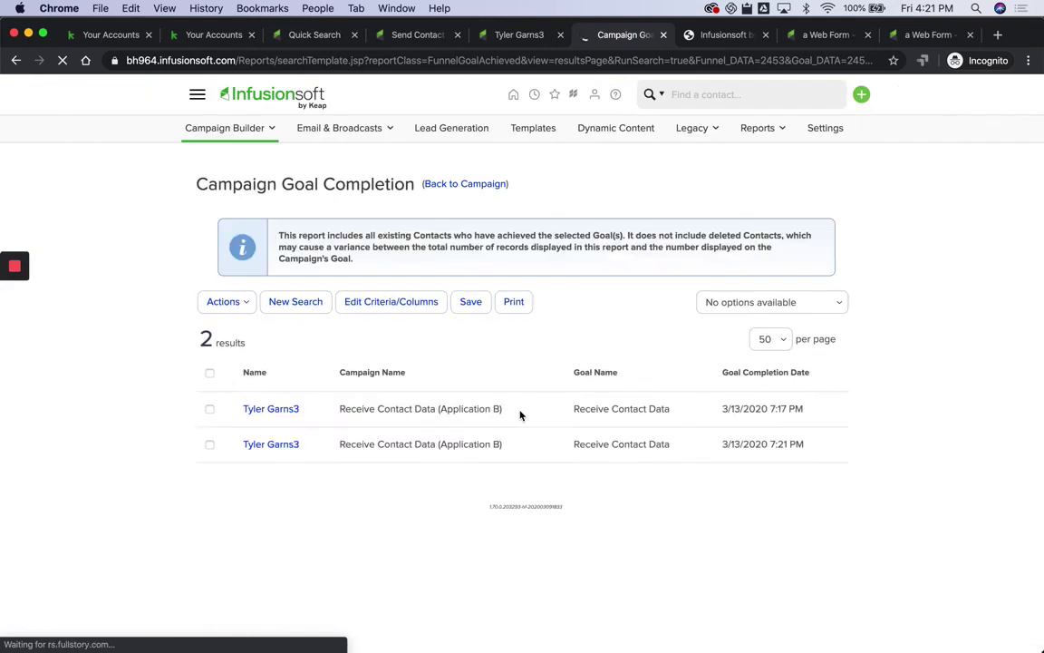